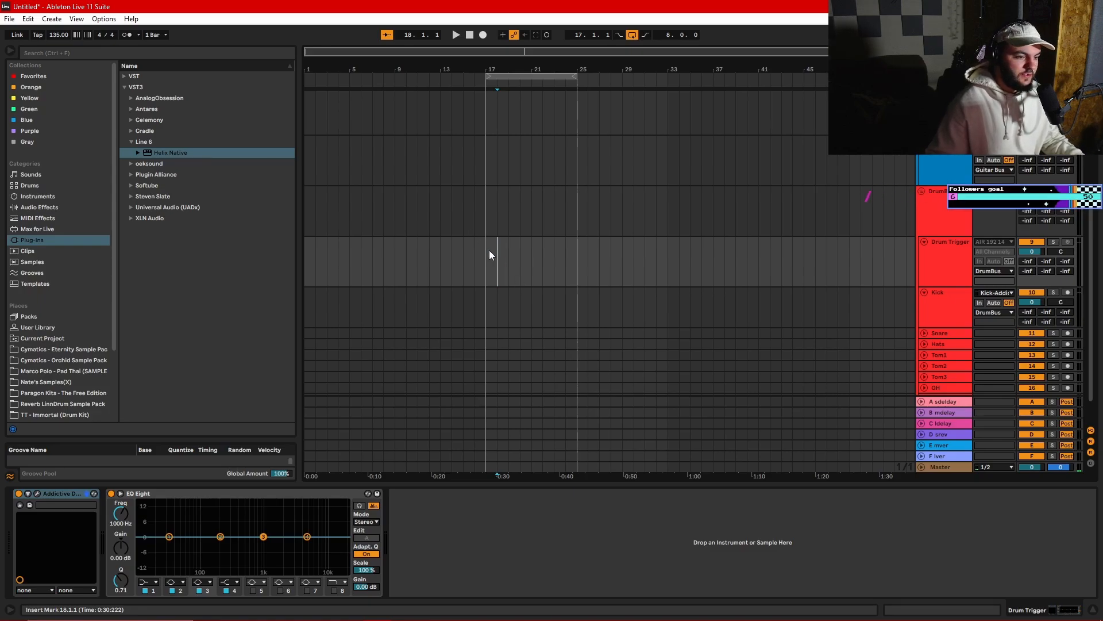
- Insert an empty four-bar MIDI clip at bar 17 on the Drum Trigger track and set the tempo to 121 BPM
right_click(529, 261)
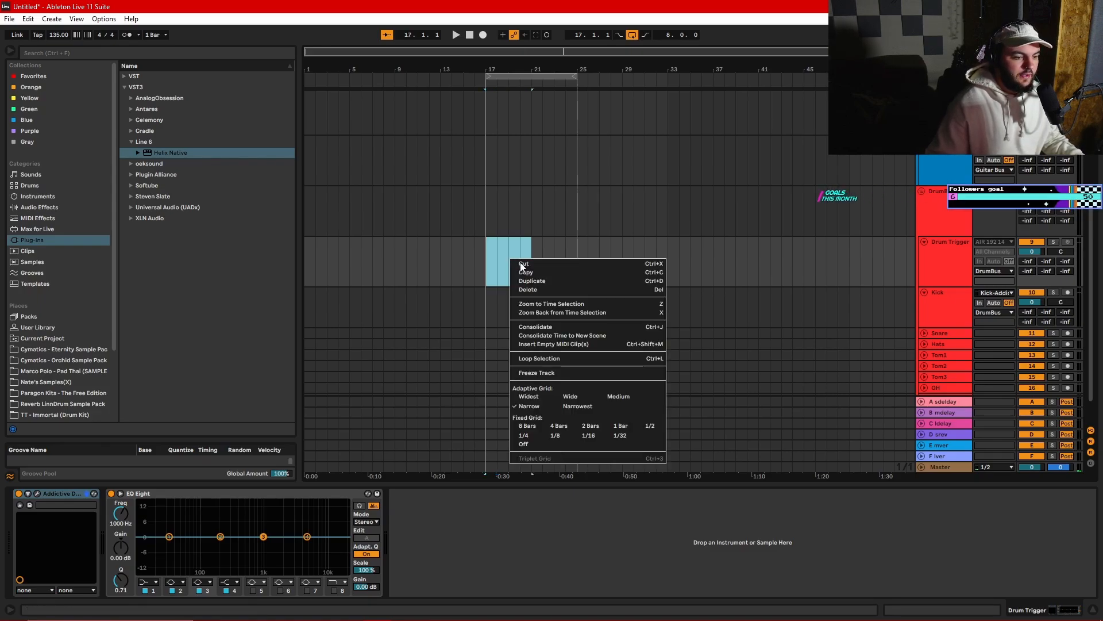
left_click(552, 343)
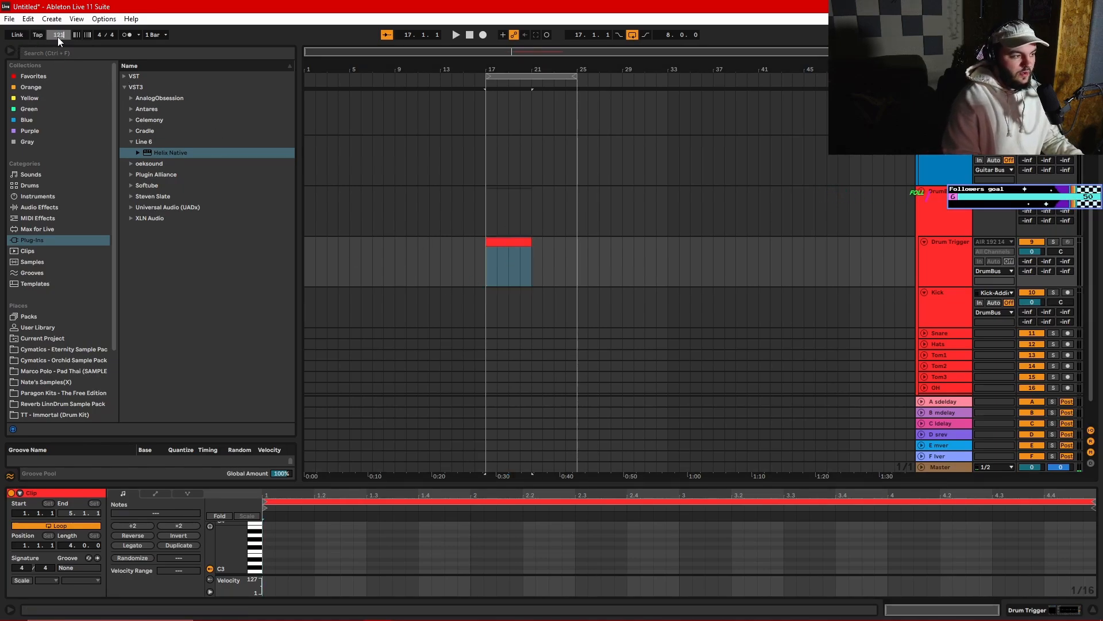
key("Return")
- Draw C1 notes on beats 1 and 3 and D1 notes on beats 2 and 4 of the clip's first bar, then play them
key("ctrl+alt+e")
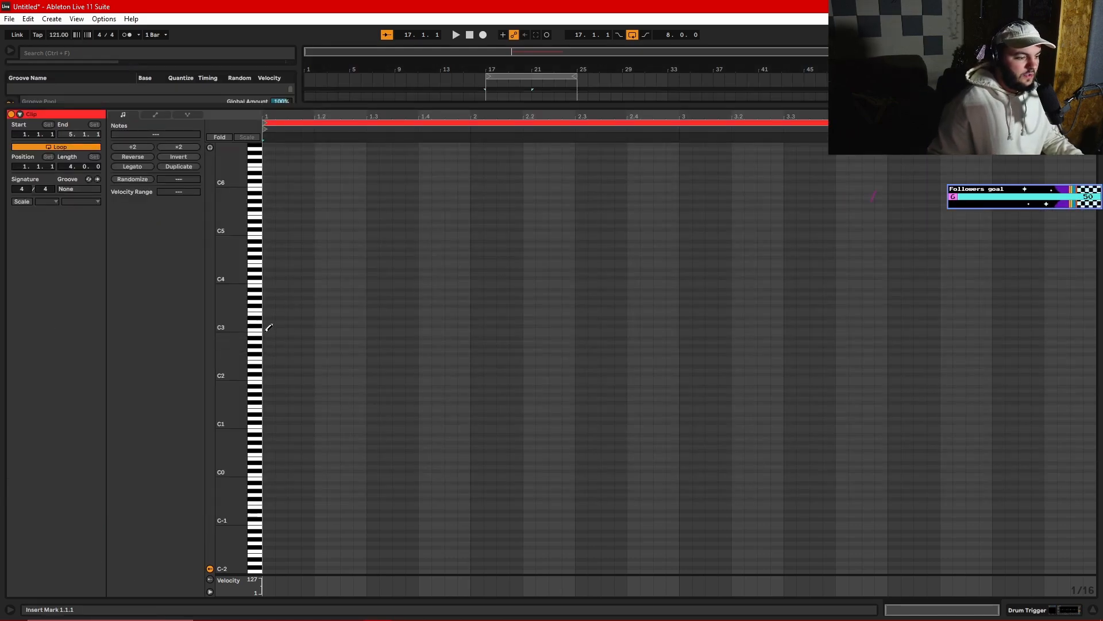
left_click(271, 424)
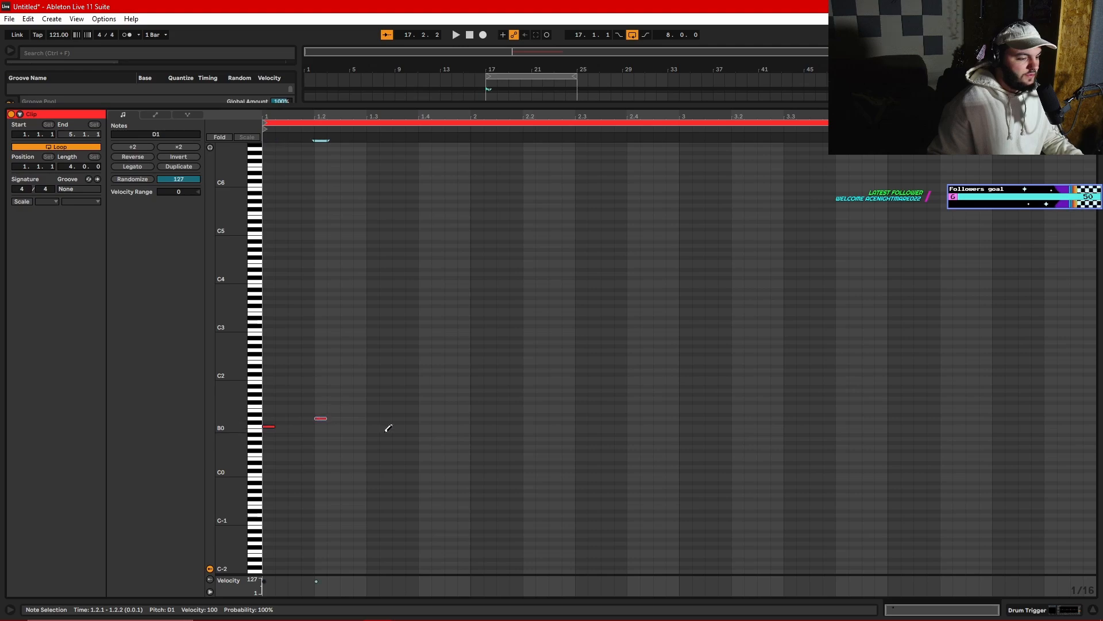
key("space")
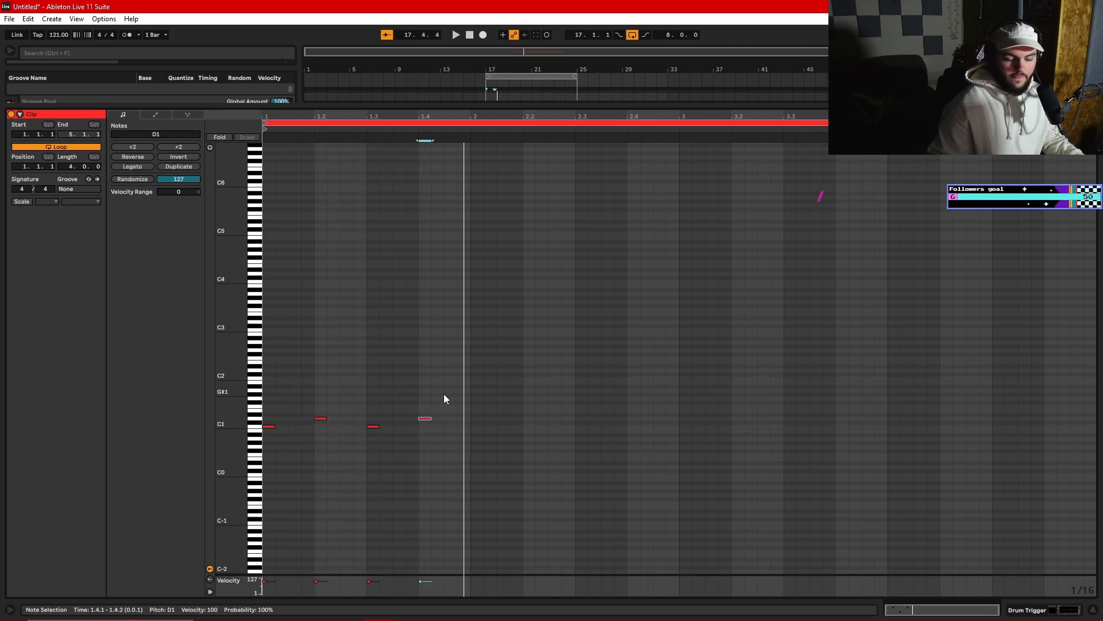
left_click_drag(463, 396, 262, 449)
left_click(328, 386)
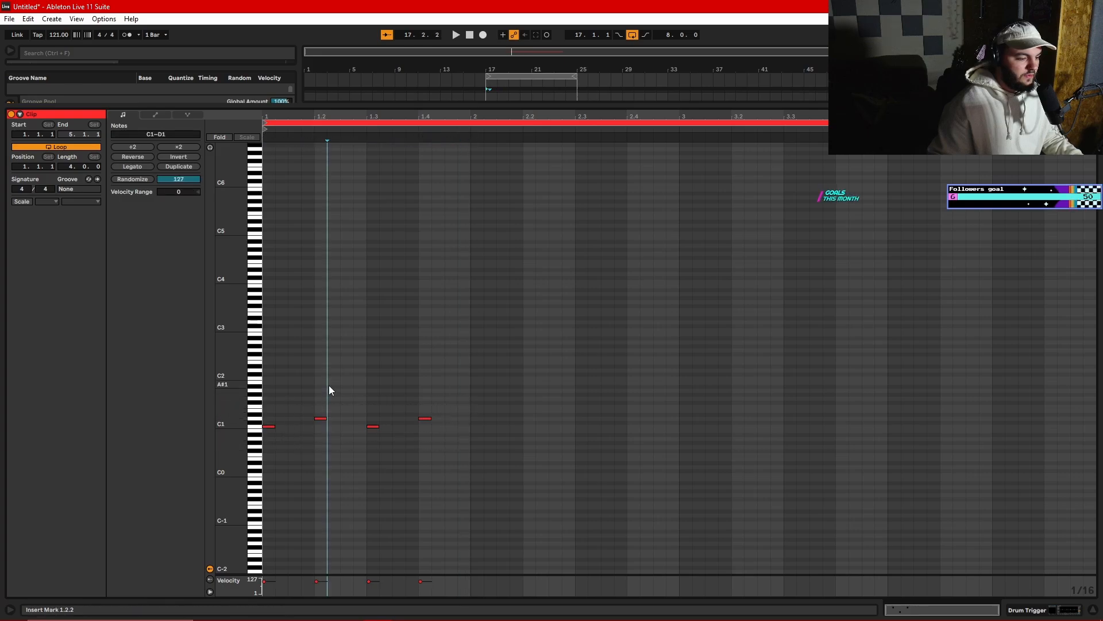
- Add F#1 notes on the first three beats, A#1 on beat 4 and G#1 on every offbeat of the first bar
key("b")
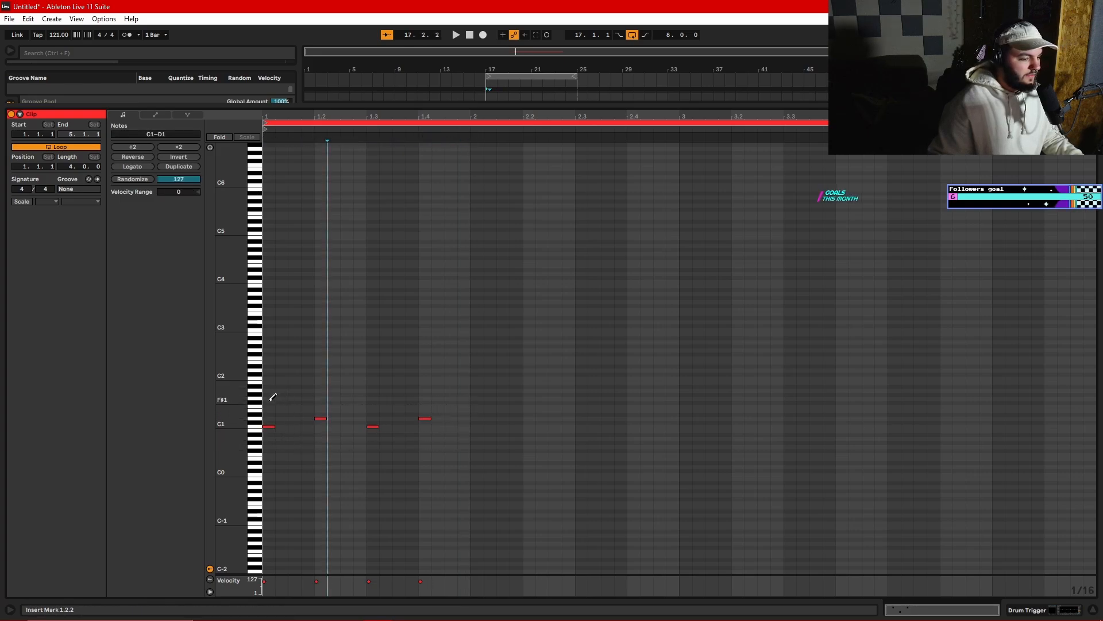
left_click(269, 402)
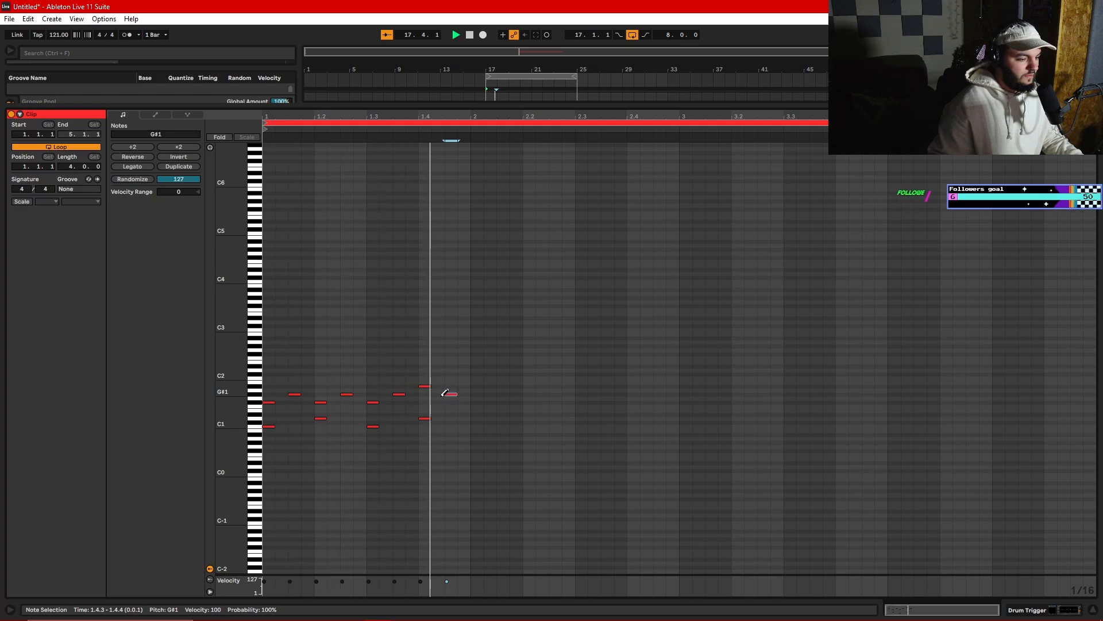
key("b")
- Duplicate the first bar's drum pattern to fill all four bars of the clip and play it back
left_click_drag(464, 368, 272, 457)
key("ctrl+d")
key("ctrl+d")
key("ctrl+d")
key("ctrl+d")
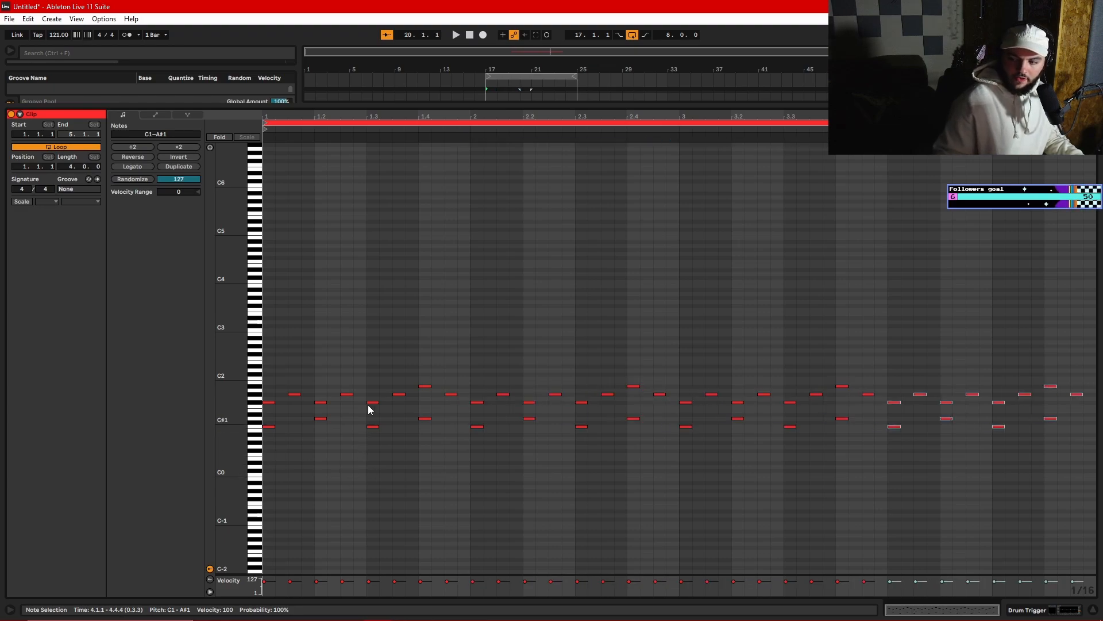
left_click(265, 208)
key("space")
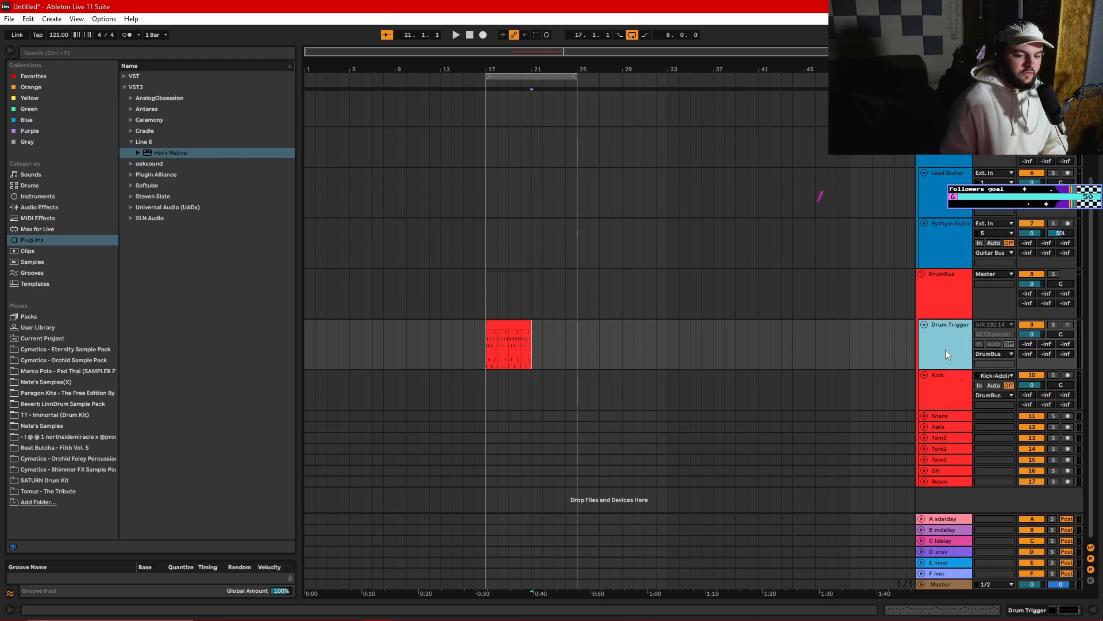
- Collapse the Kick track and load the Lounge Lizard EP-4 VST from the Synths folder onto a new MIDI track
left_click(924, 375)
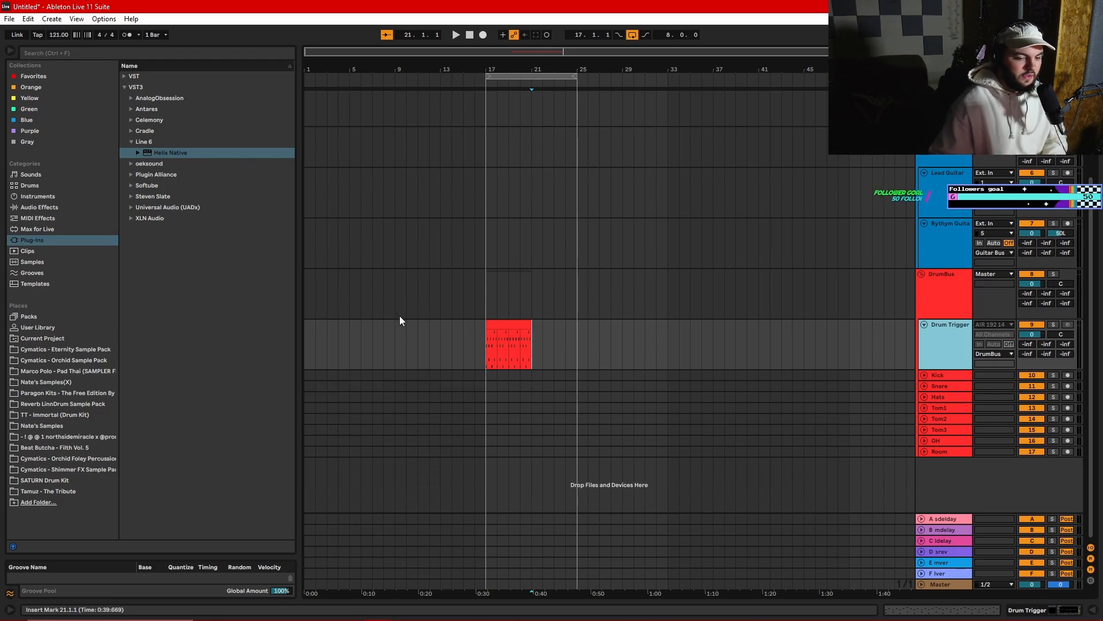
left_click(125, 78)
left_click(130, 176)
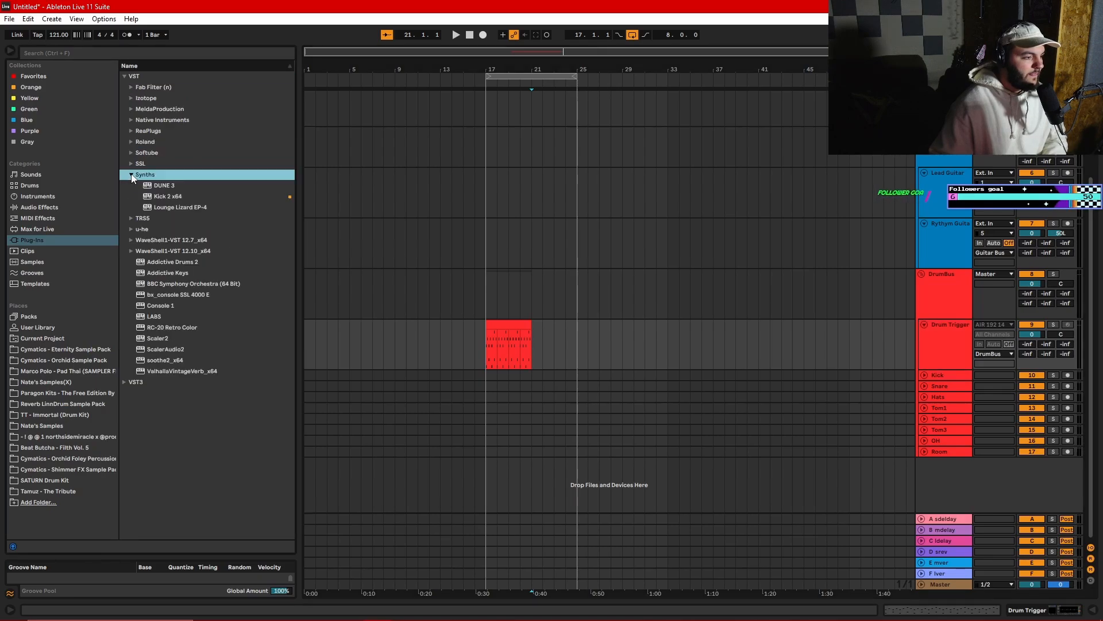
left_click(129, 176)
left_click(131, 176)
left_click_drag(172, 207, 538, 465)
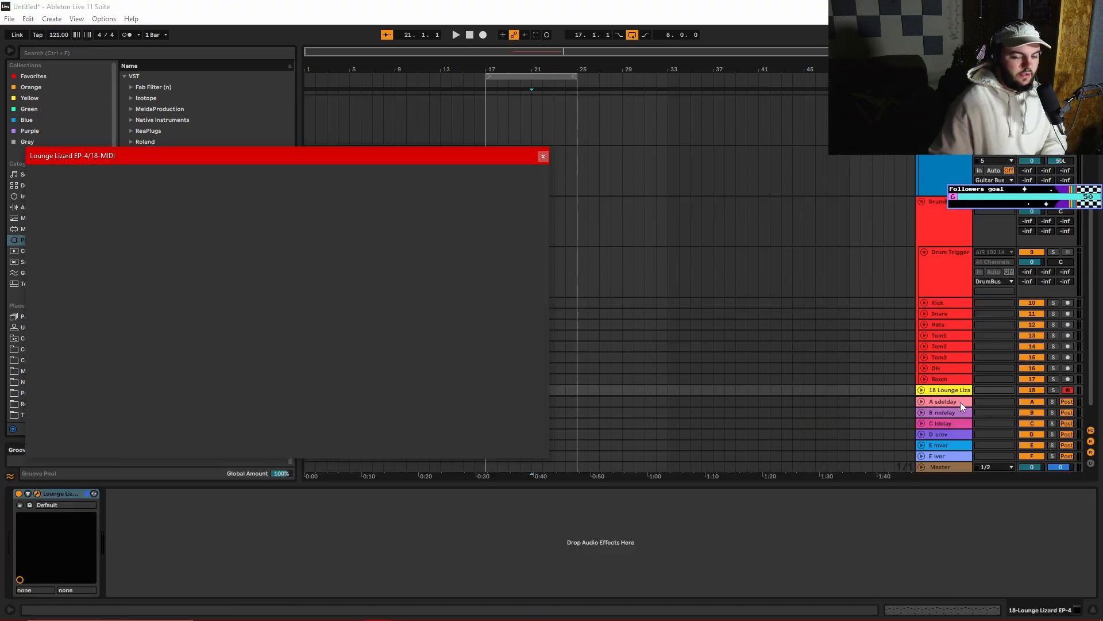
- Group the individual drum tracks from Kick to Room and insert an empty four-bar MIDI clip at bar 17 on the Lounge Lizard track
left_click(943, 304)
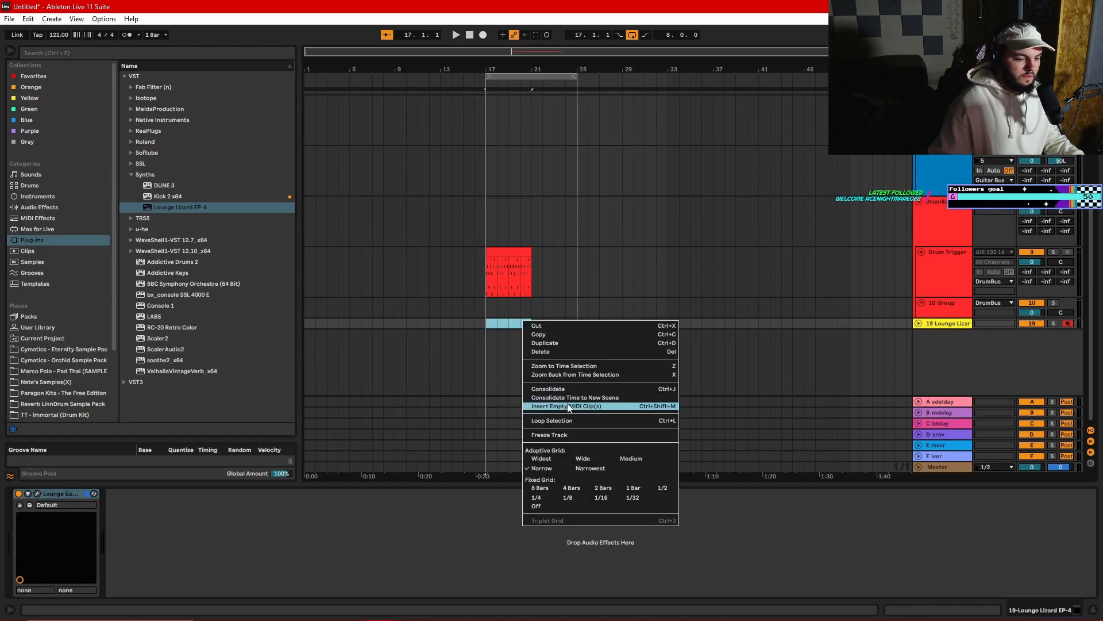
left_click(569, 406)
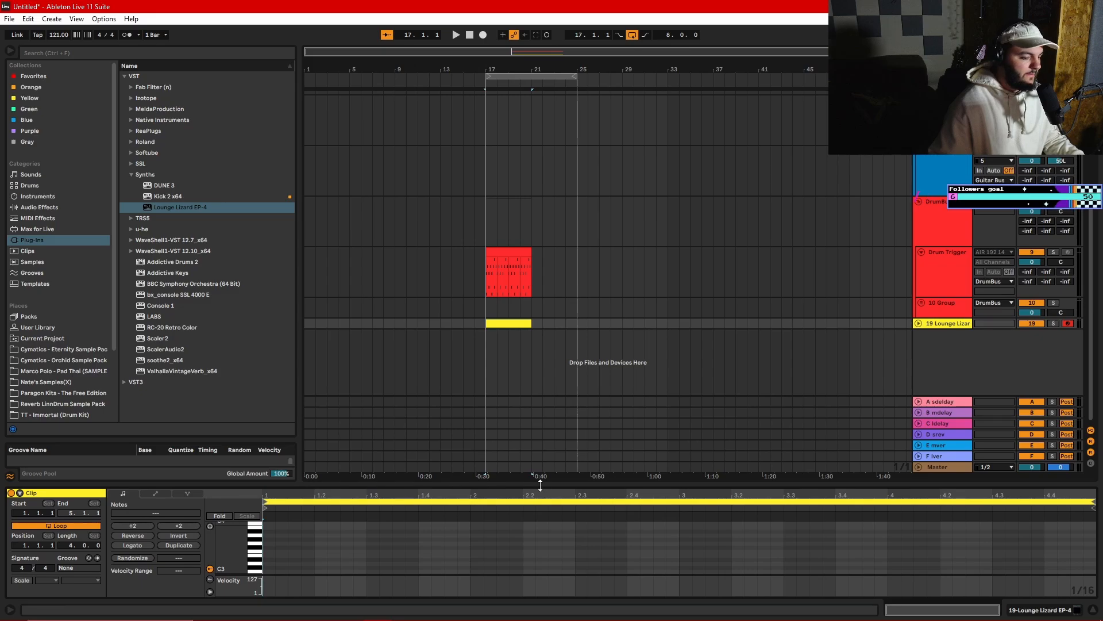
- Draw short five-note G, D, E minor and C chords at 1.1, 1.4, 2.4 and 3.4 in the Lounge Lizard clip
left_click_drag(540, 486, 520, 187)
left_click_drag(431, 182, 422, 26)
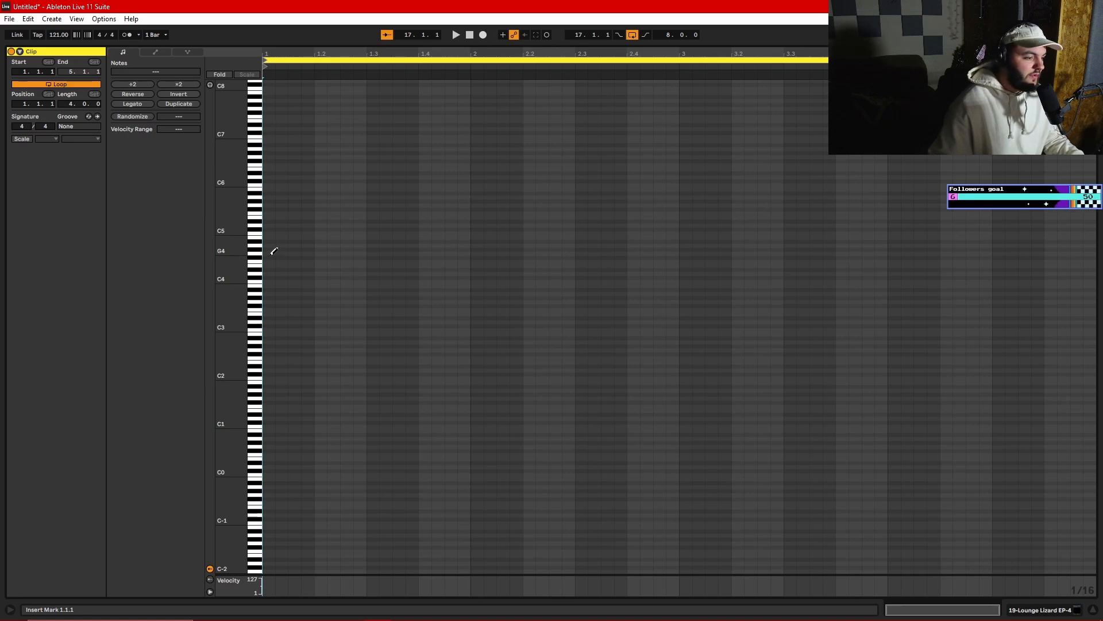
left_click(270, 348)
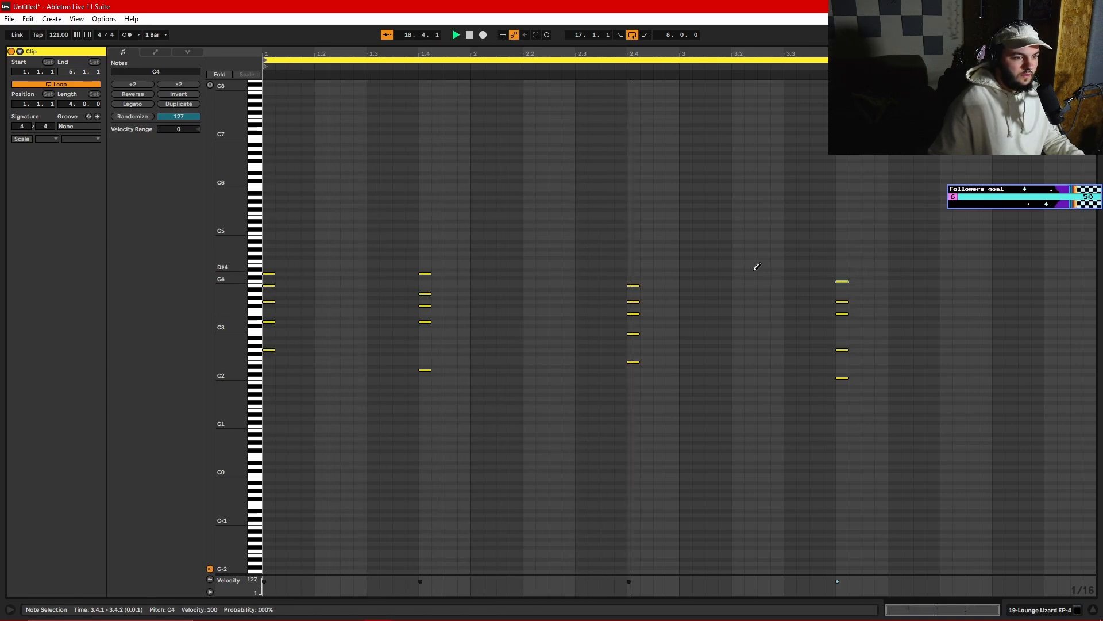
- Shift the last three chords two sixteenth notes later so the second one starts at 1.4.3
left_click_drag(436, 230, 415, 375)
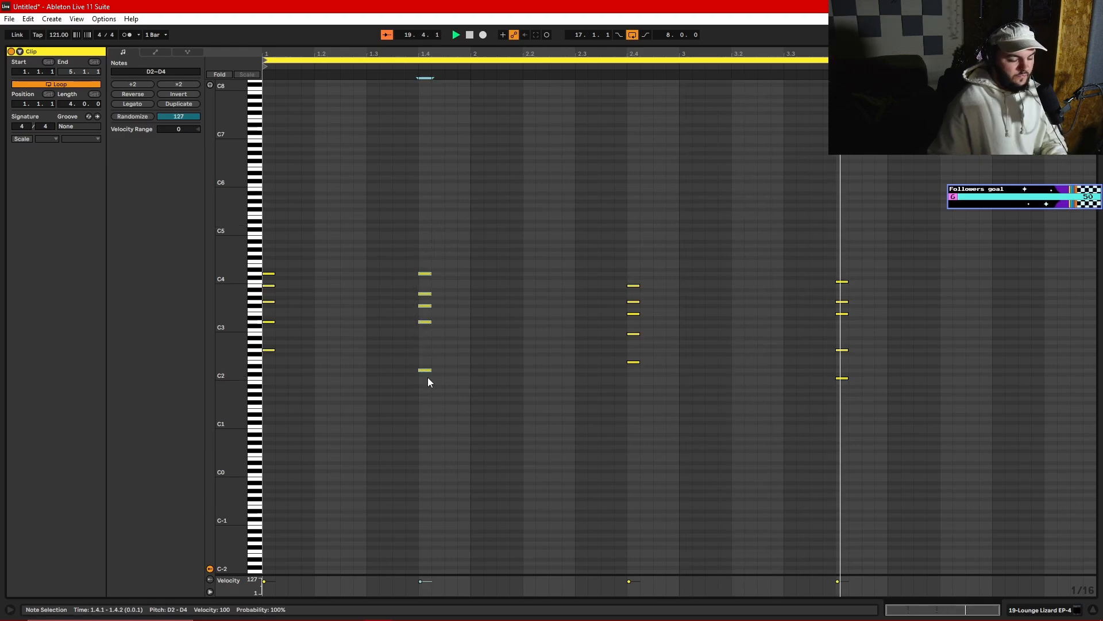
left_click_drag(414, 242, 862, 439)
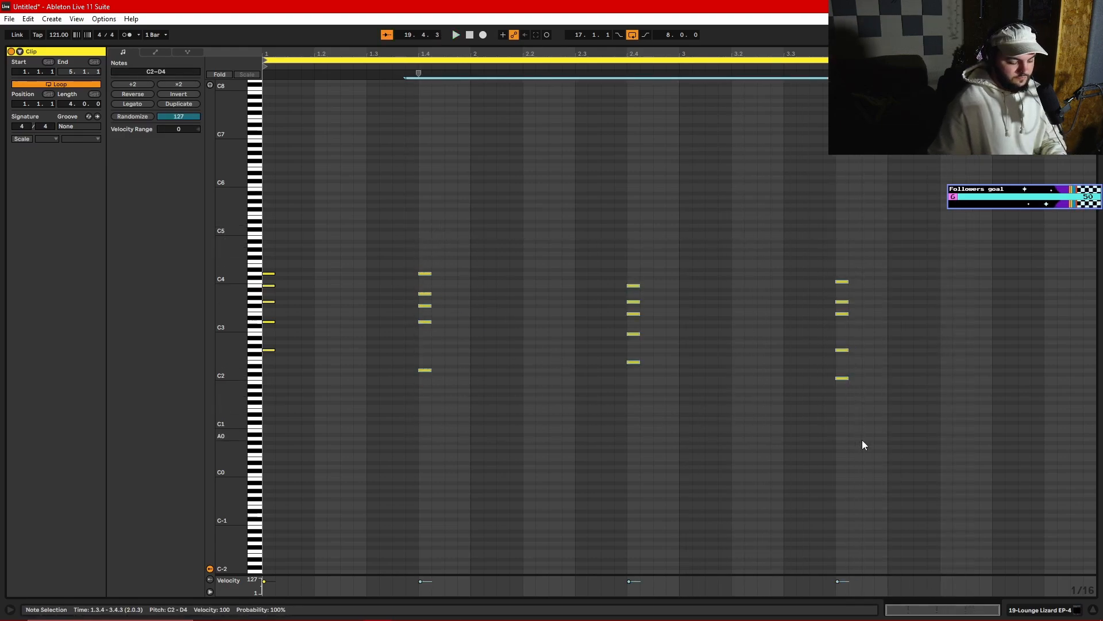
key("Right")
key("Right")
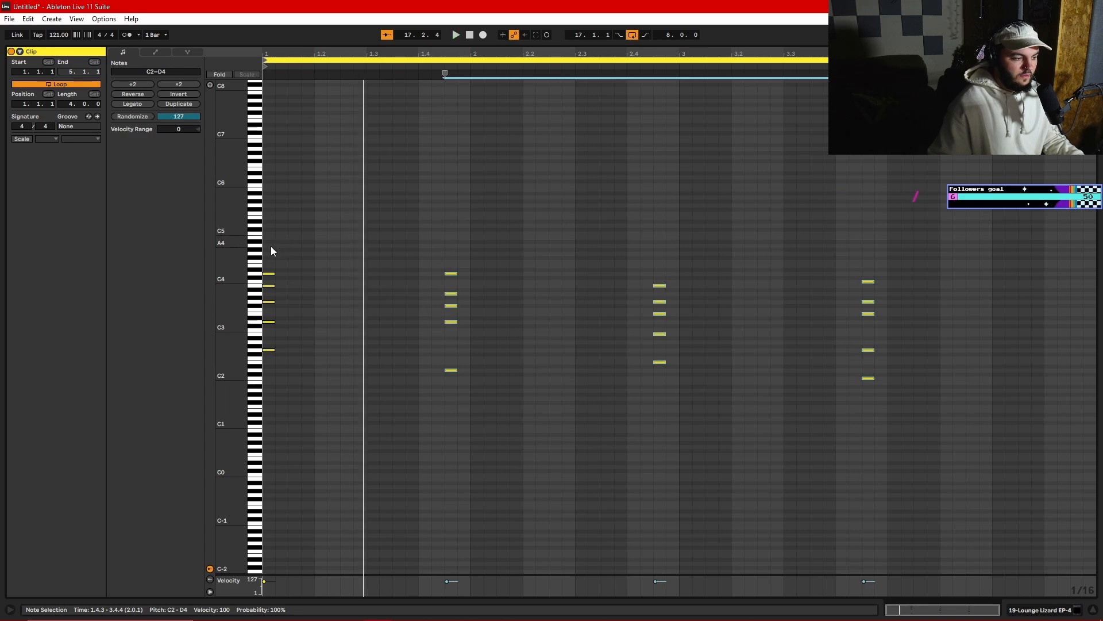
- Lengthen the notes of all four chords together to about three and a quarter beats and play the loop
left_click_drag(271, 246, 1028, 386)
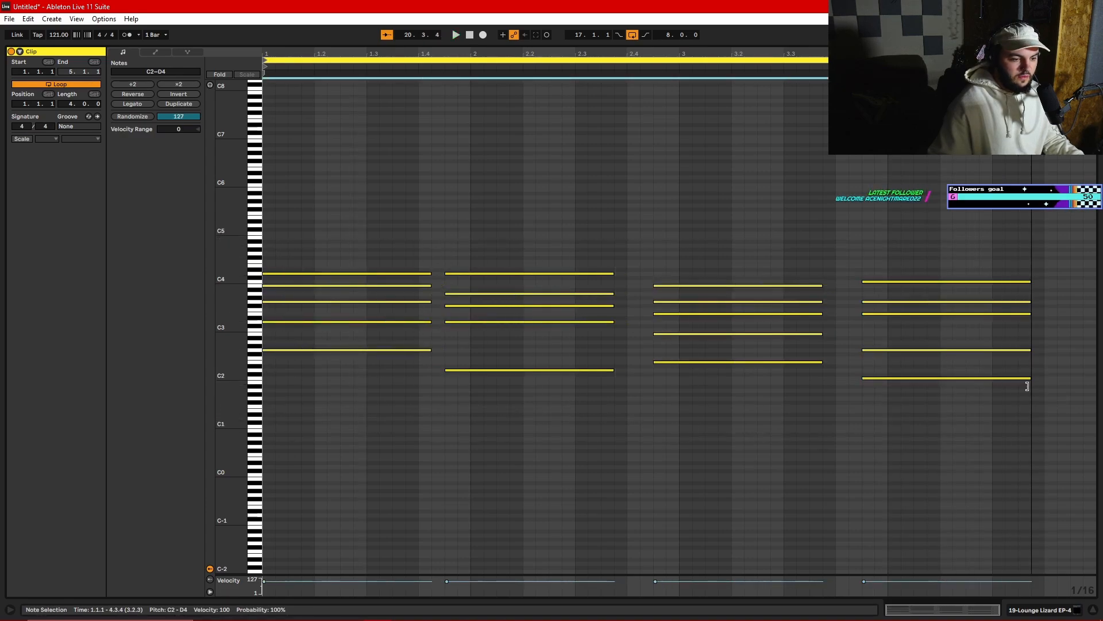
key("space")
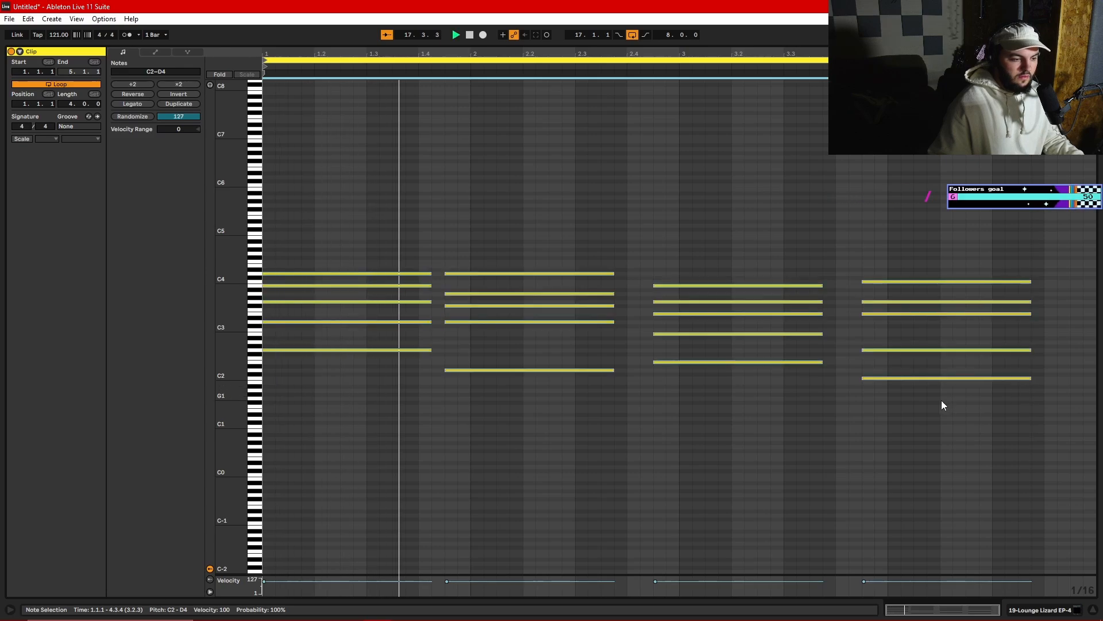
left_click(814, 425)
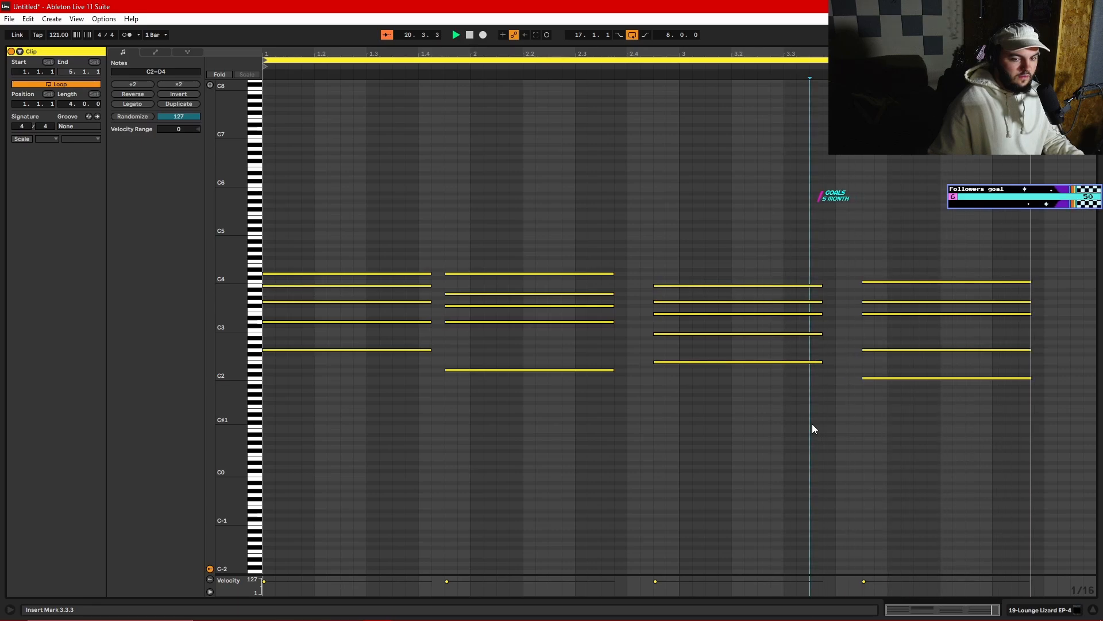
left_click(789, 432)
key("space")
- Extend each chord to the start of the following one, and the last chord to the end of the clip
left_click_drag(411, 250, 444, 349)
left_click_drag(575, 246, 653, 369)
left_click_drag(780, 273, 862, 362)
left_click_drag(981, 249, 1090, 382)
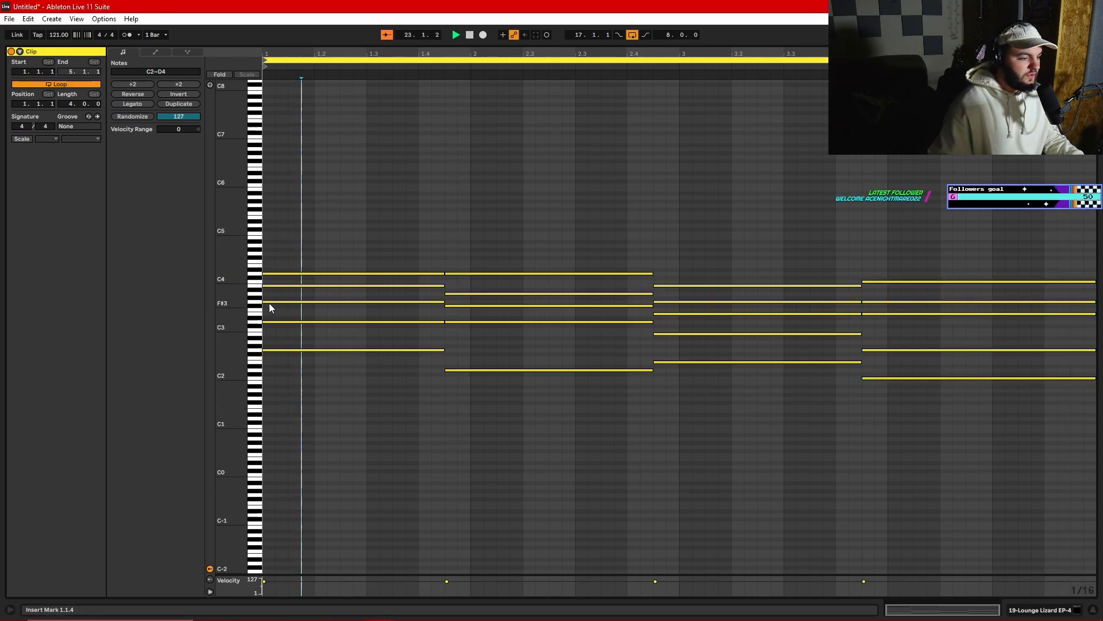
- Add an F#4 note on top of the first chord, stretch it to the chord's full length and play it back
key("b")
left_click(269, 257)
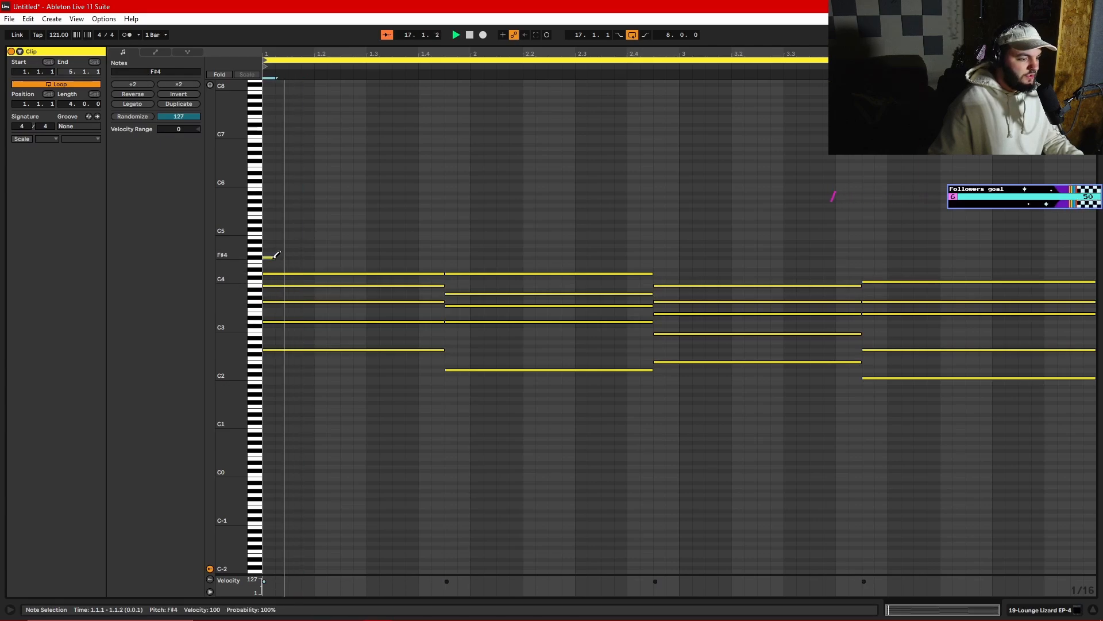
left_click_drag(275, 257, 392, 265)
left_click_drag(435, 266, 446, 266)
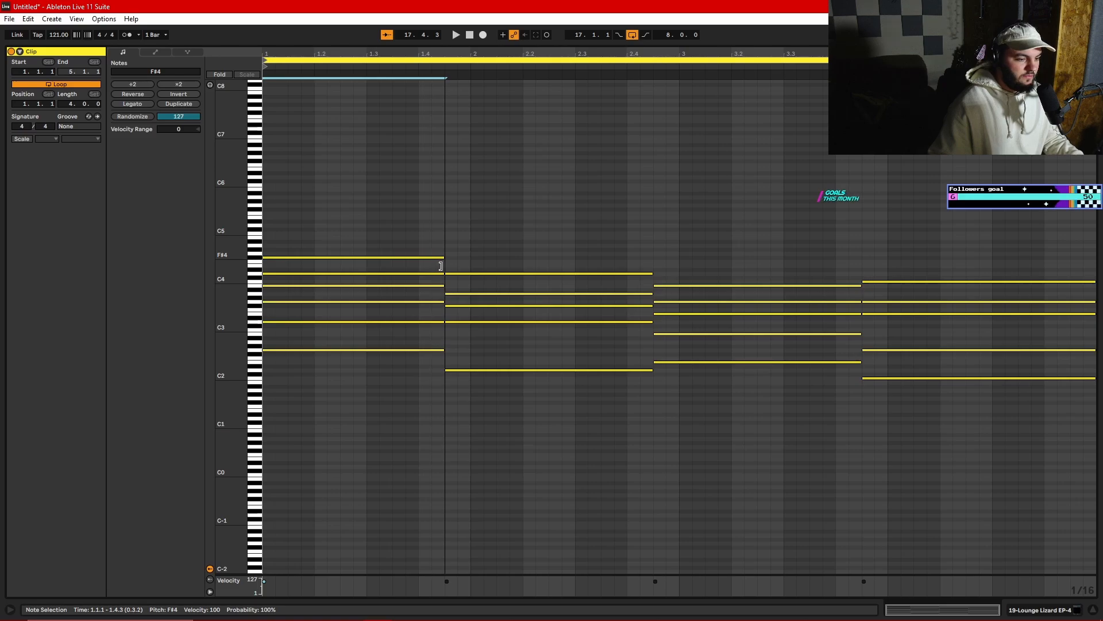
key("space")
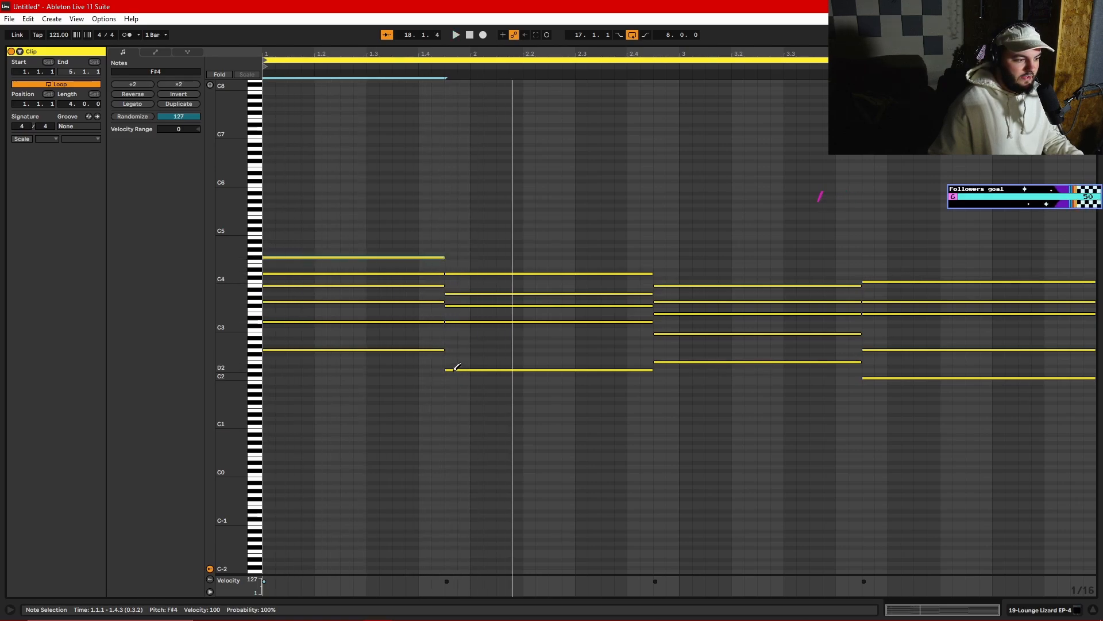
- Delete all notes of the second chord
key("b")
mouse_move(499, 242)
left_mouse_down()
mouse_move(495, 364)
mouse_move(475, 398)
left_mouse_up()
key("Delete")
key("Delete")
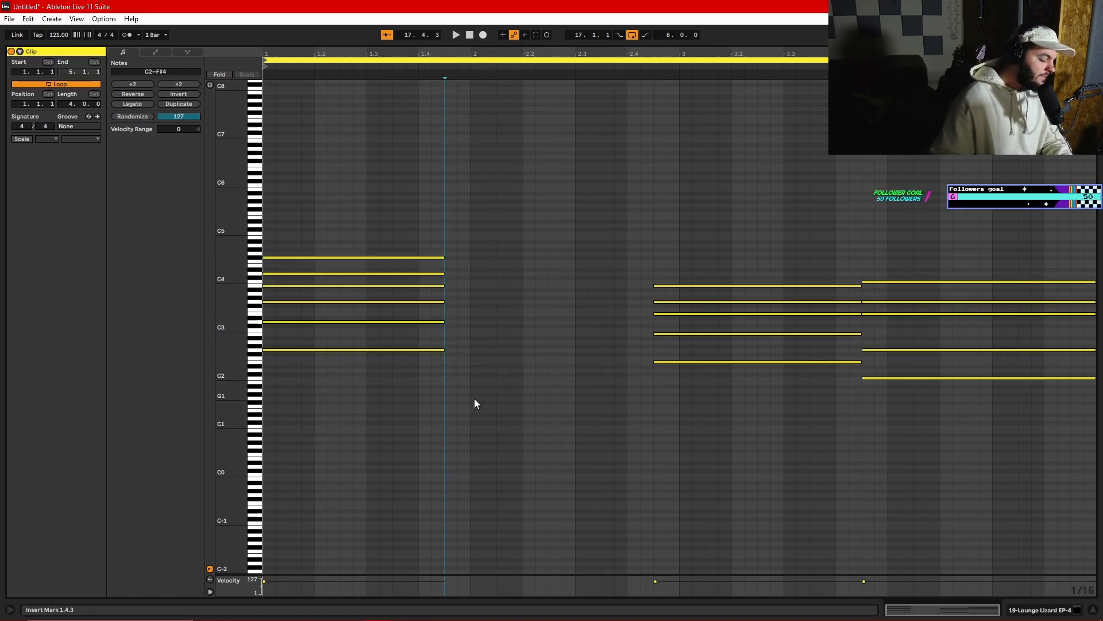
- Draw a replacement second chord with F#2, F#3, A3, D4, F#4 and A4, extend it to the third chord and play it
key("b")
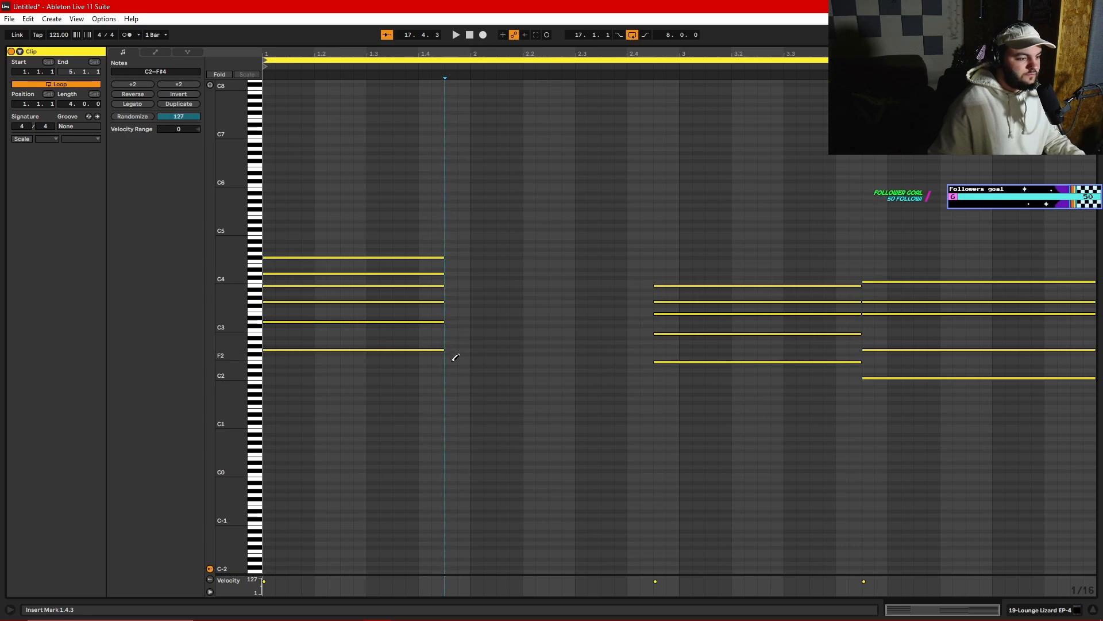
left_click(454, 354)
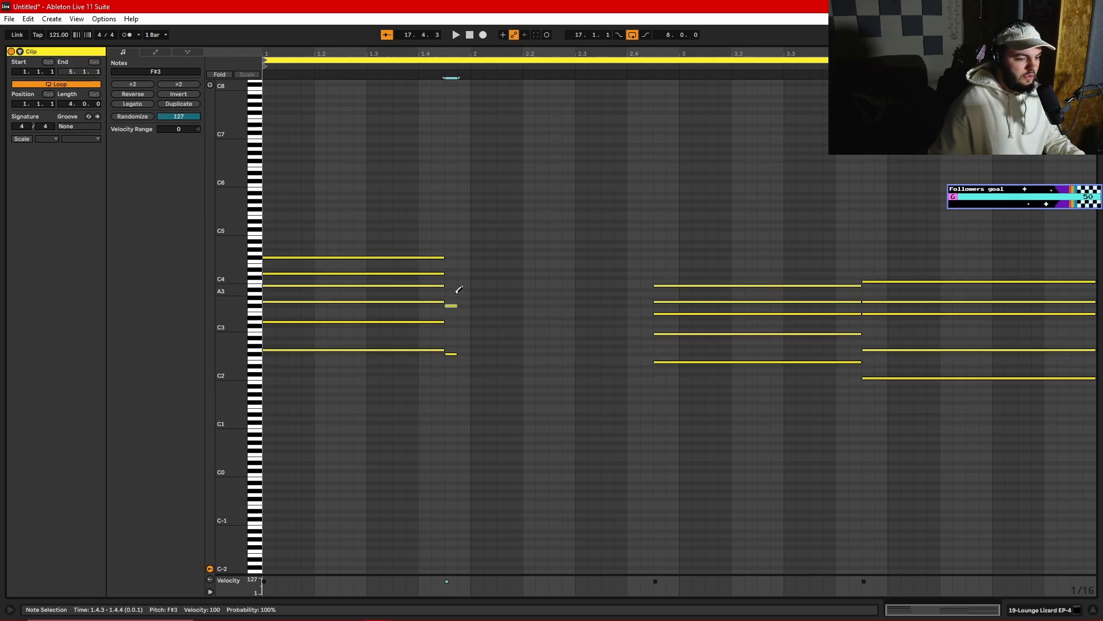
left_click(455, 293)
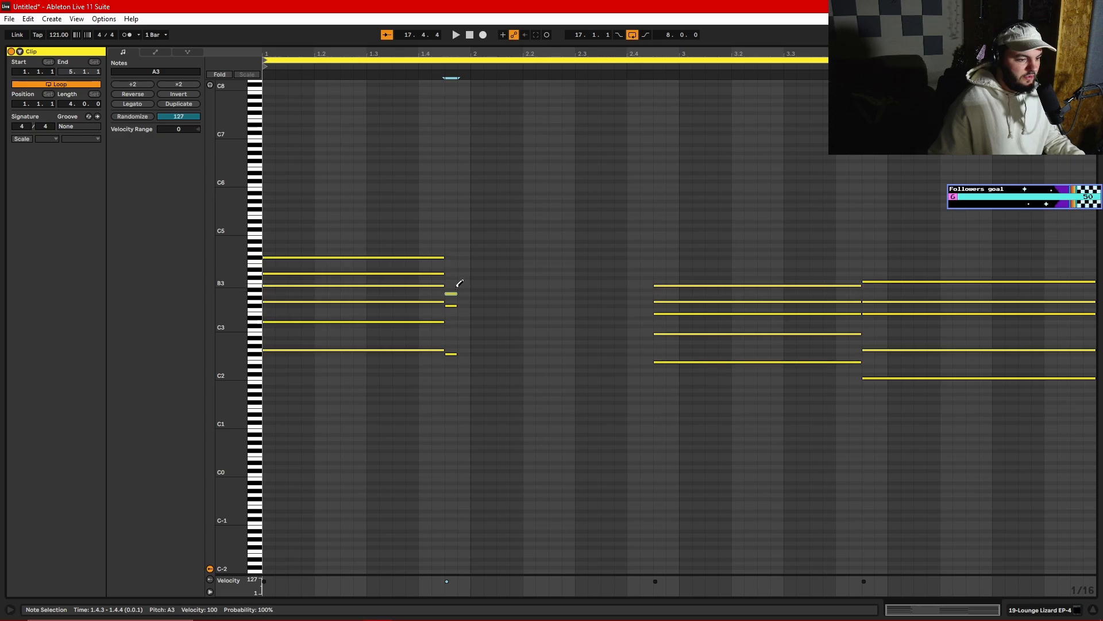
left_click(458, 244)
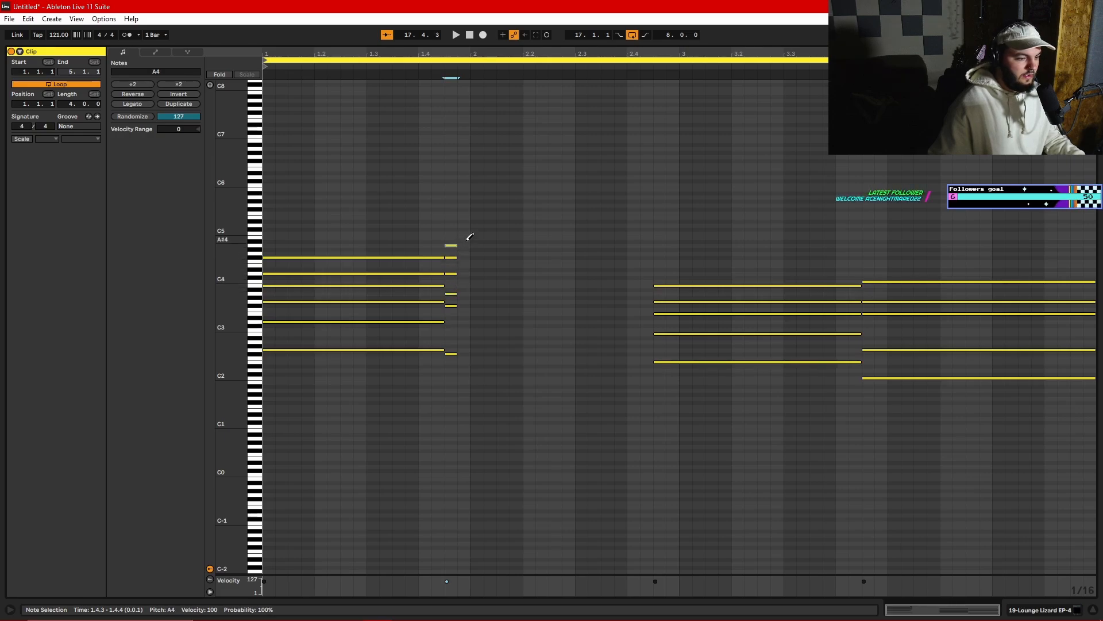
left_click_drag(466, 235, 650, 269)
key("space")
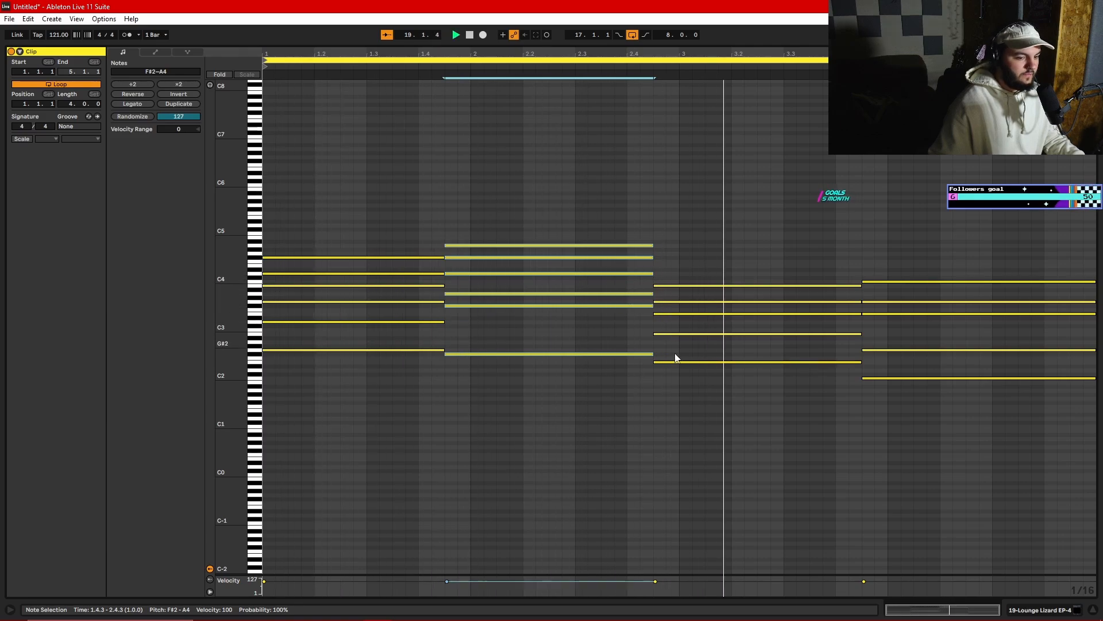
key("space")
- Delete all notes of the third chord
left_click(675, 371)
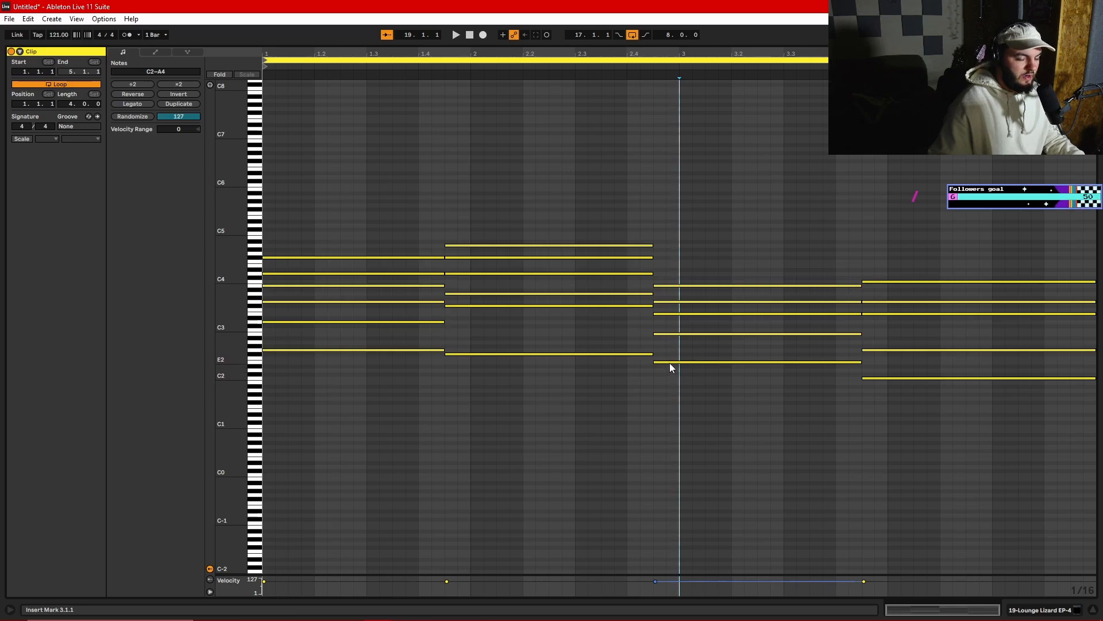
left_click_drag(671, 367, 687, 266)
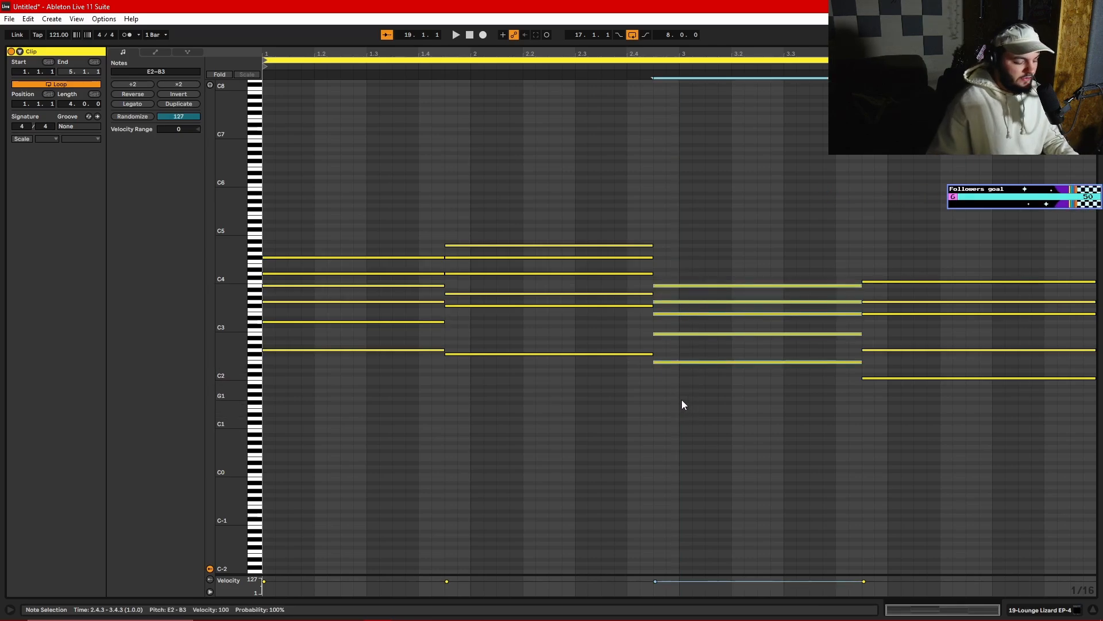
key("Delete")
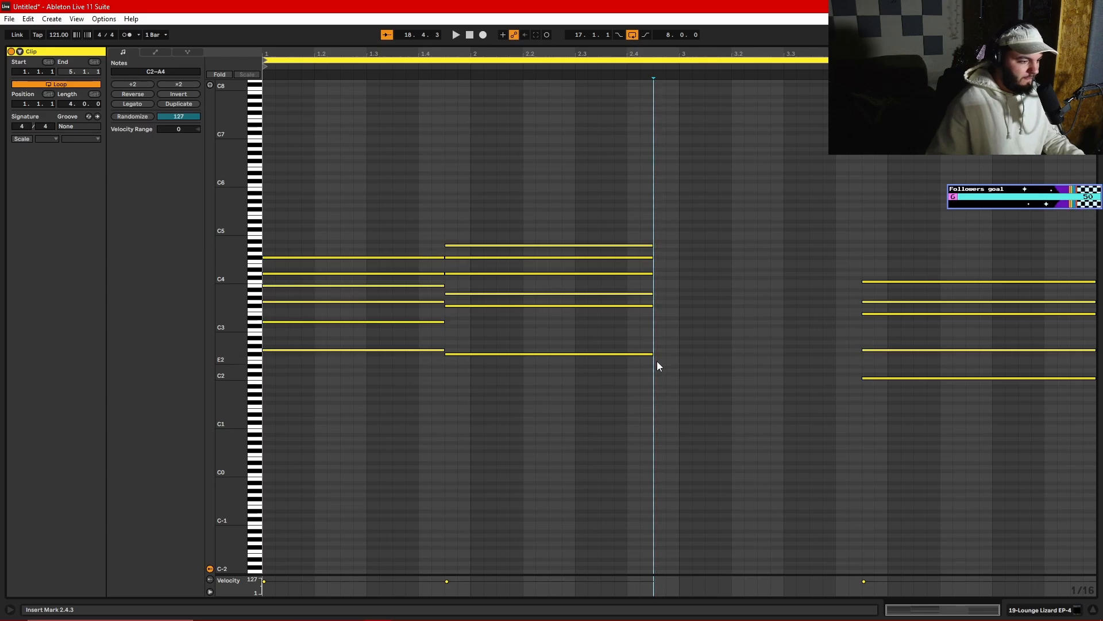
- Draw a replacement third chord with E2, D3, G3, B3, D4, F#4 and B4, extend it to the fourth chord and play it
key("b")
left_click(658, 362)
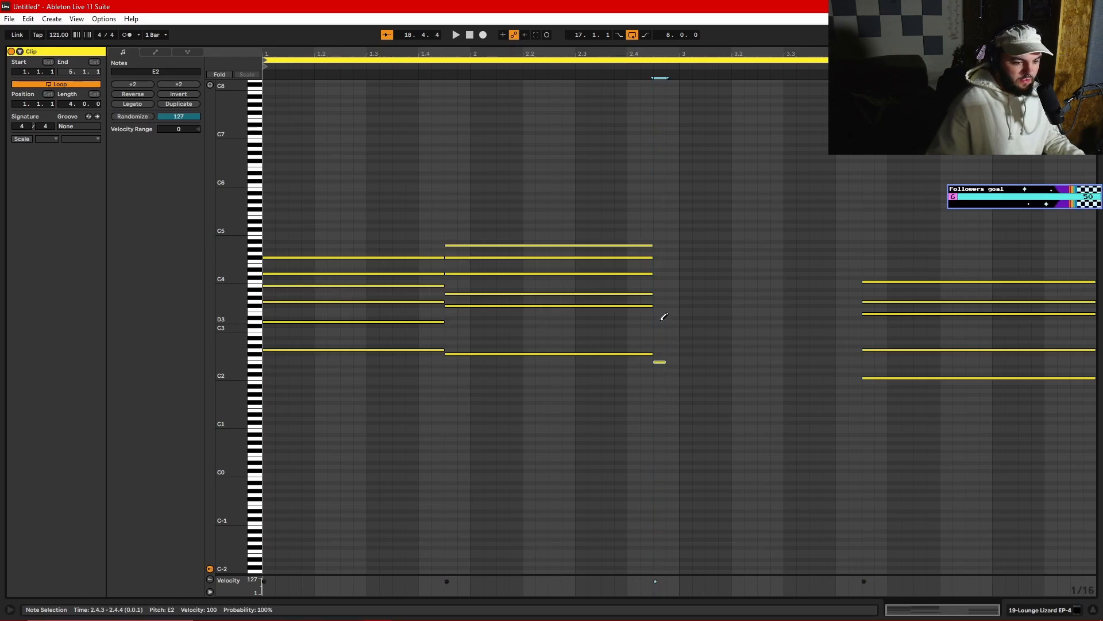
left_click(666, 285)
left_click(665, 257)
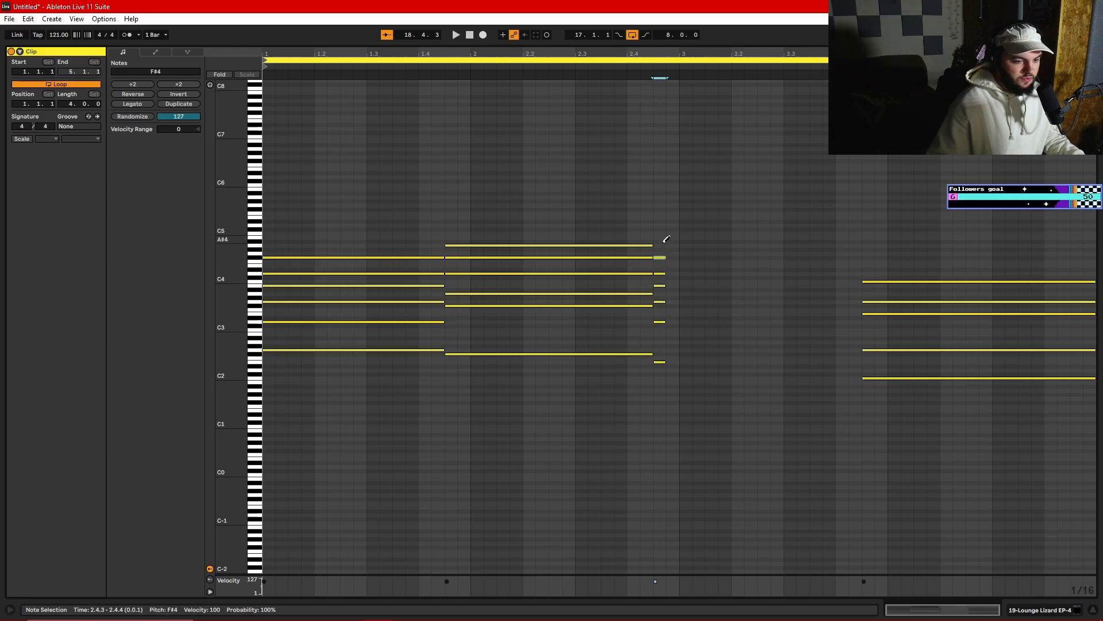
left_click(665, 236)
key("b")
mouse_move(693, 235)
left_mouse_down()
mouse_move(659, 371)
mouse_move(855, 374)
left_mouse_up()
key("space")
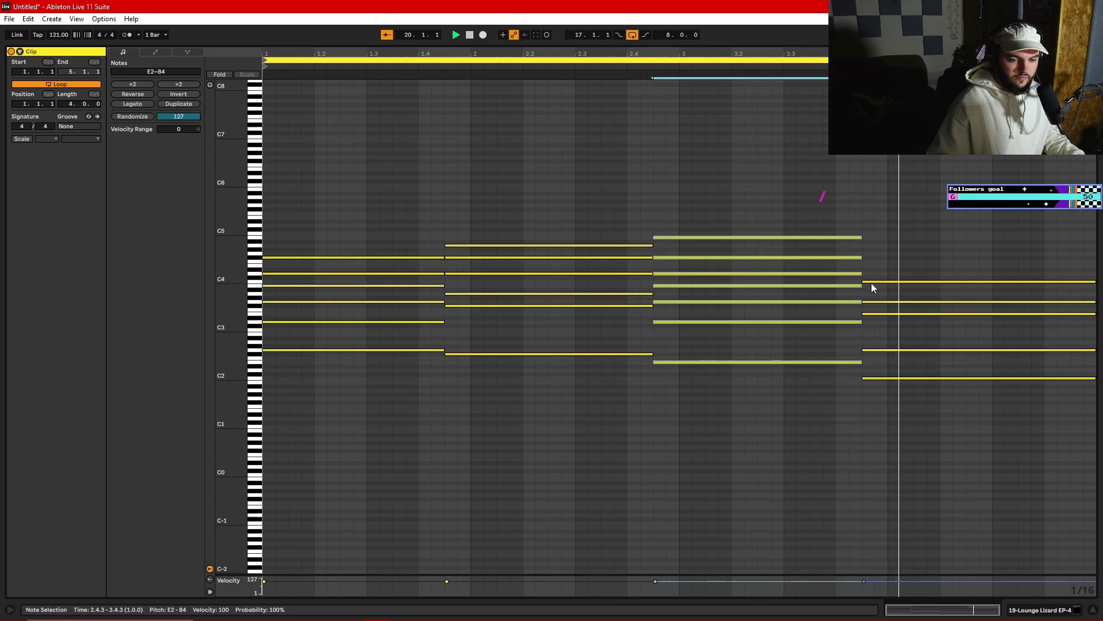
- Stop playback and delete all notes of the fourth chord
left_click_drag(884, 266, 888, 384)
key("space")
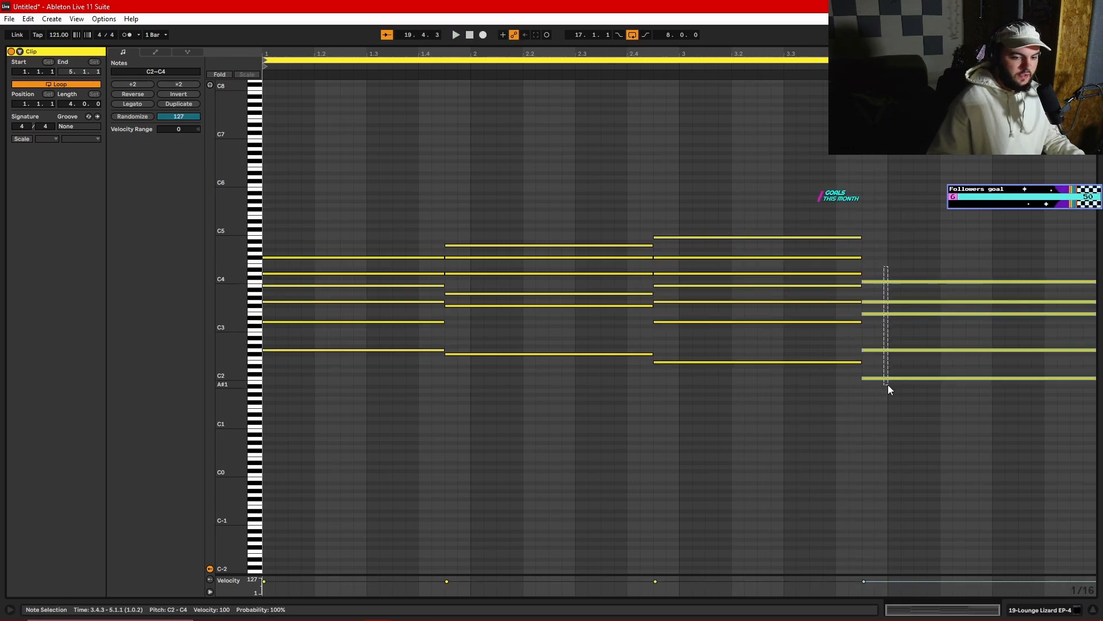
key("Delete")
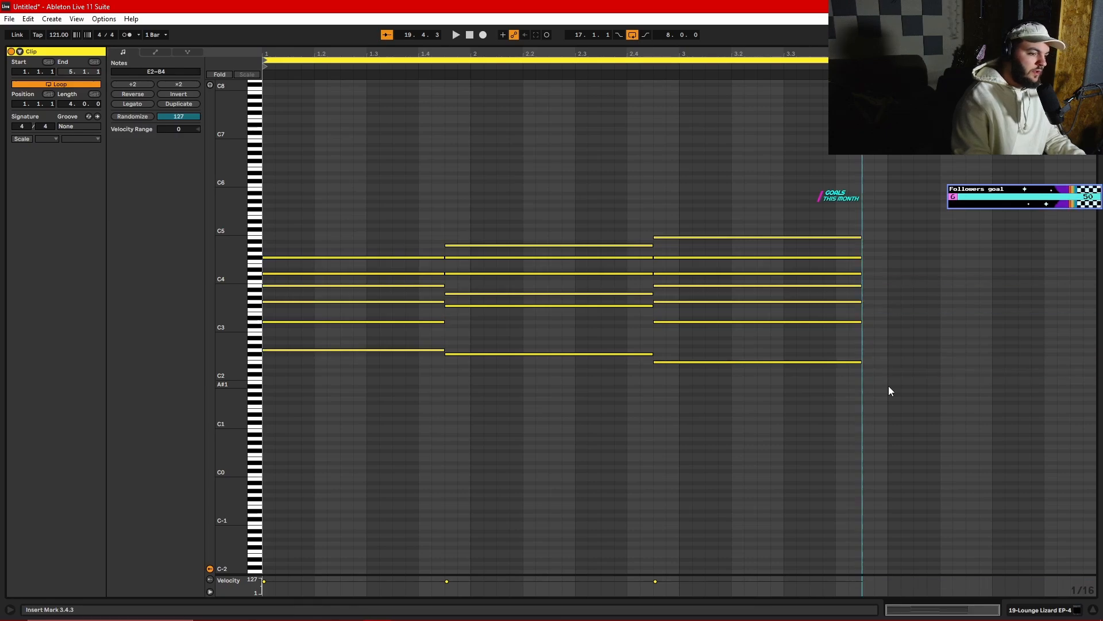
- Draw a replacement fourth chord with D2, G3, B3, E4, G4 and B4, extend it to the clip's end and play it
key("b")
left_click(865, 370)
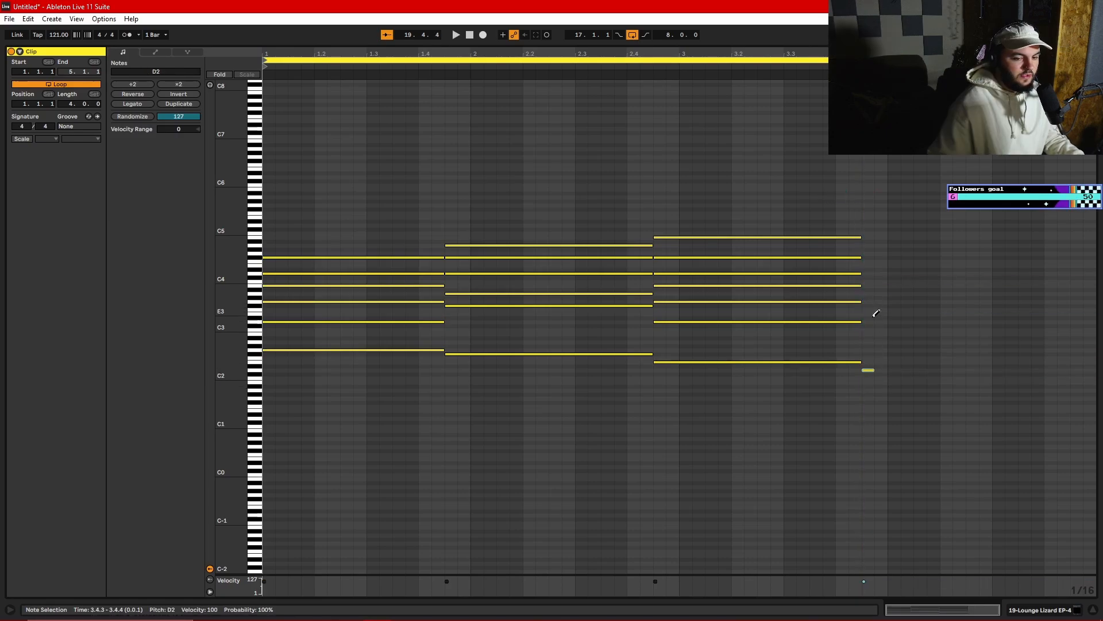
left_click(871, 285)
left_click(871, 285)
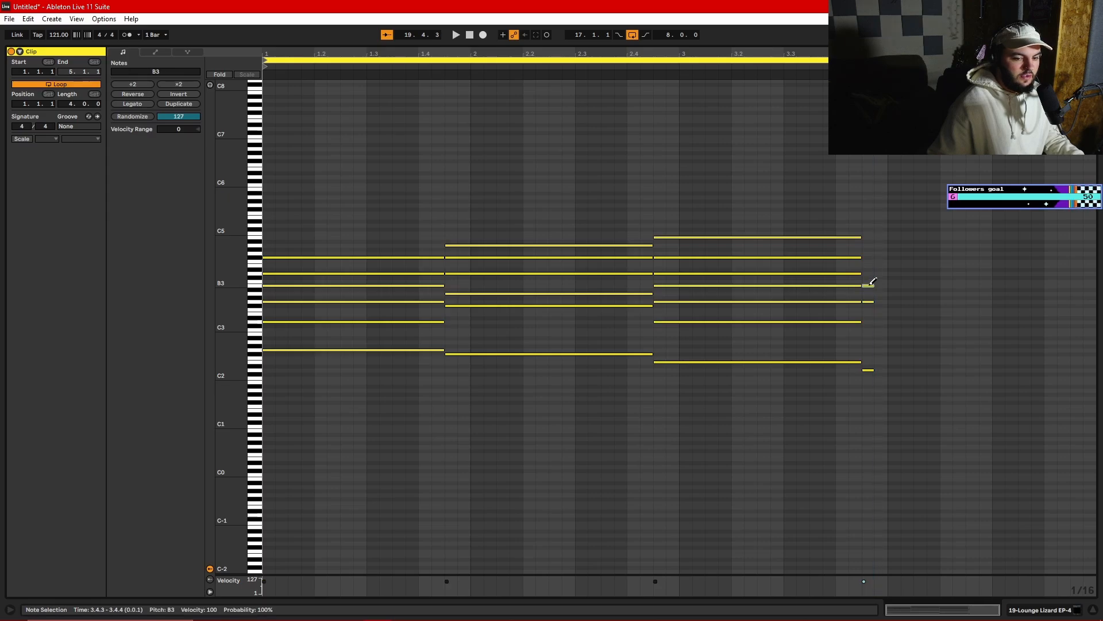
left_click(871, 284)
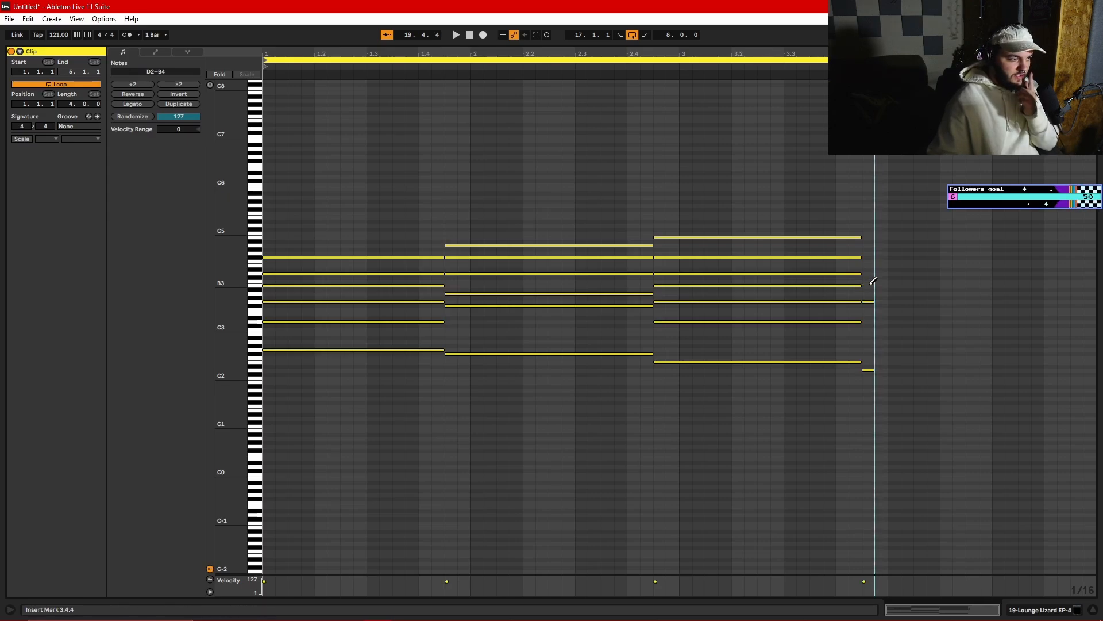
left_click(871, 285)
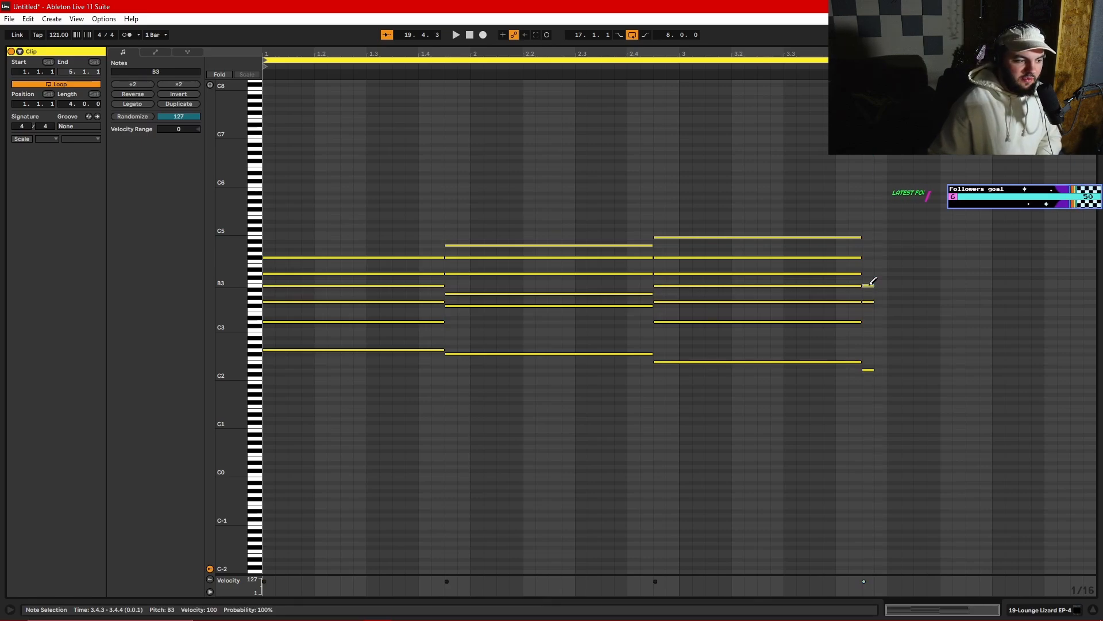
left_click(869, 266)
left_click(869, 253)
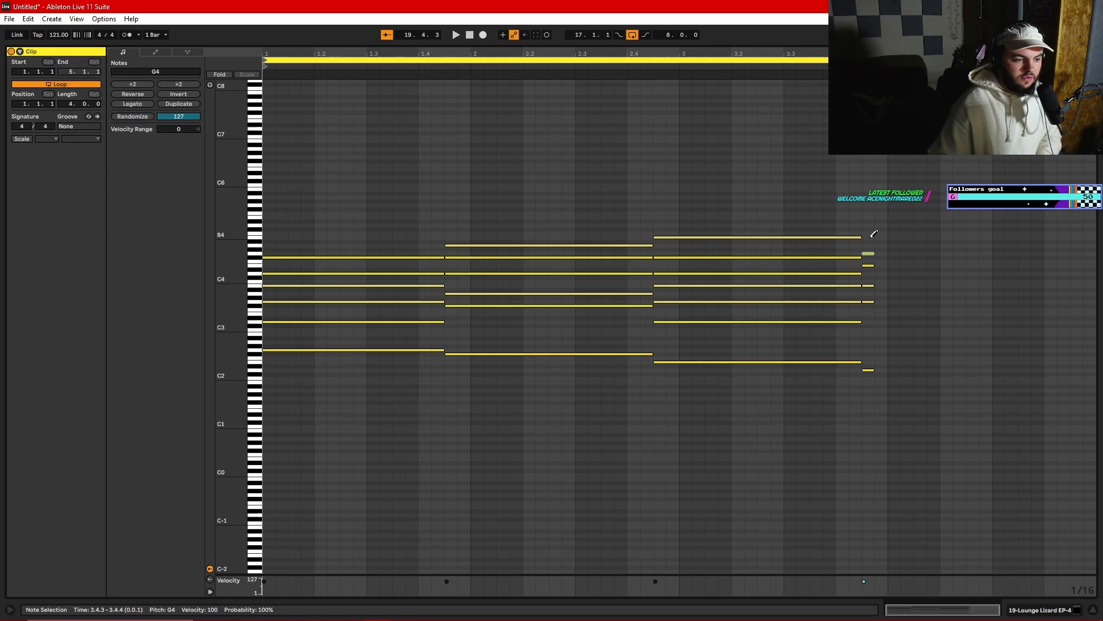
left_click(871, 237)
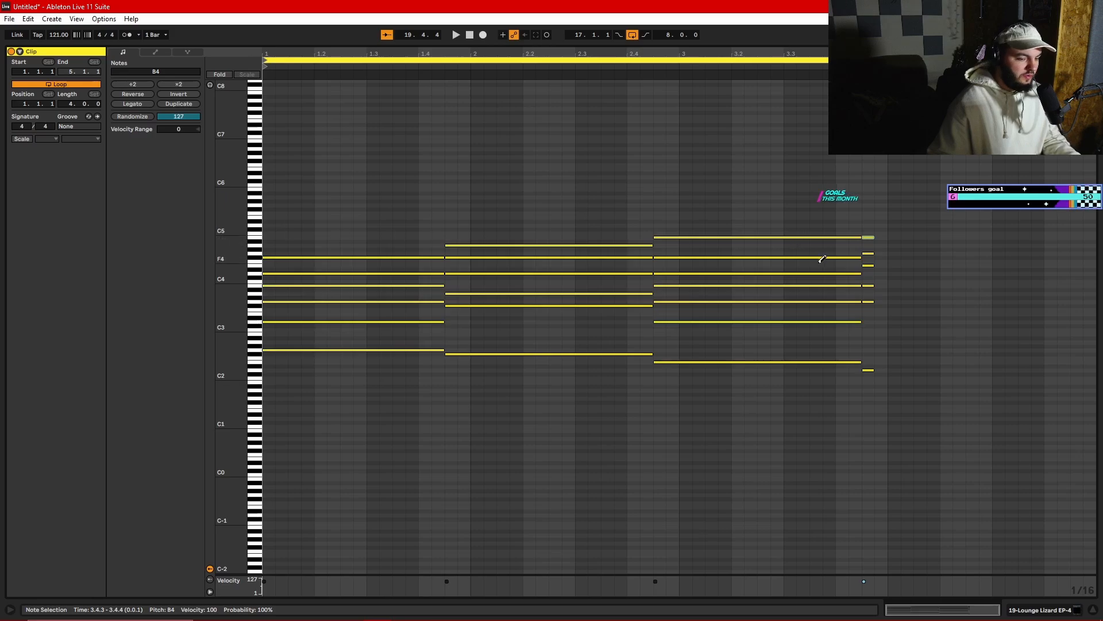
left_click_drag(873, 217, 1007, 381)
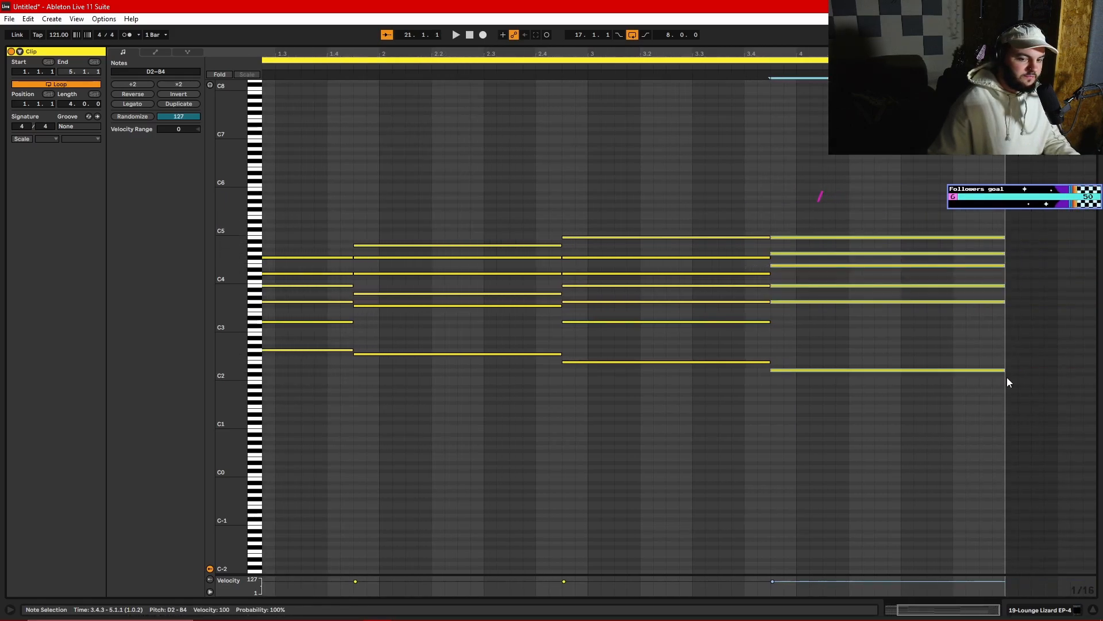
key("space")
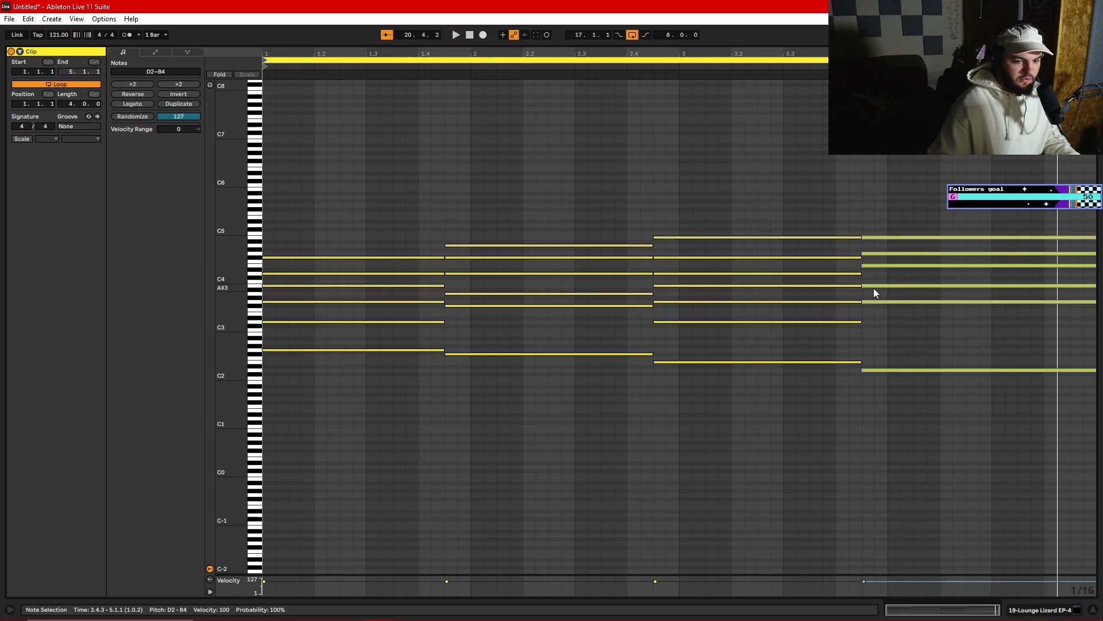
- Lower the fourth chord's bass note to C2 and play the progression back
left_click(865, 370)
key("Down")
key("Down")
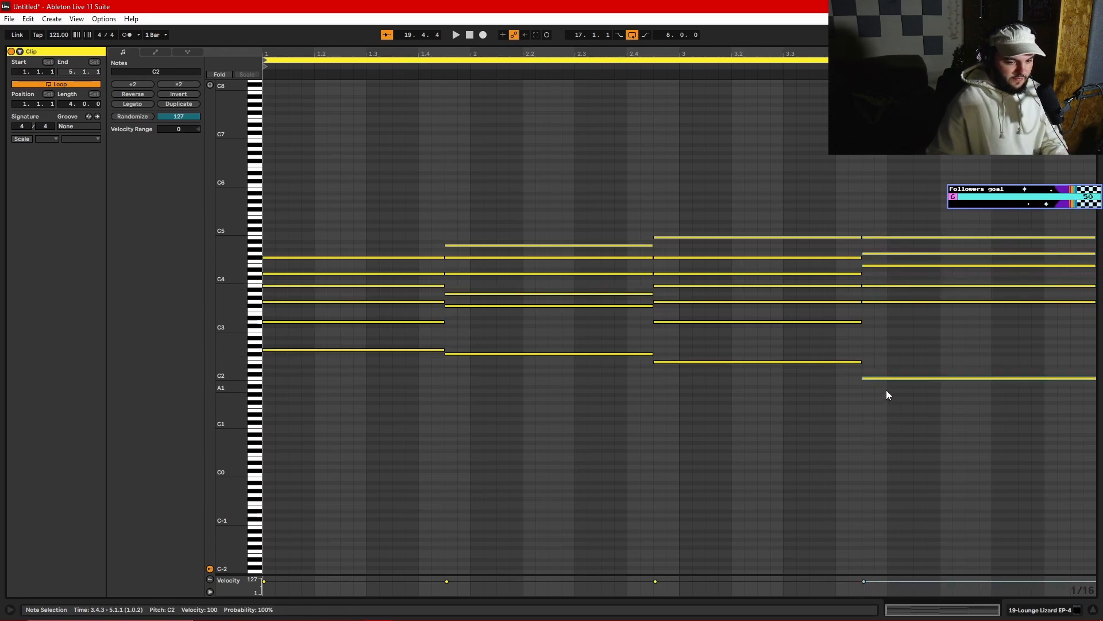
key("space")
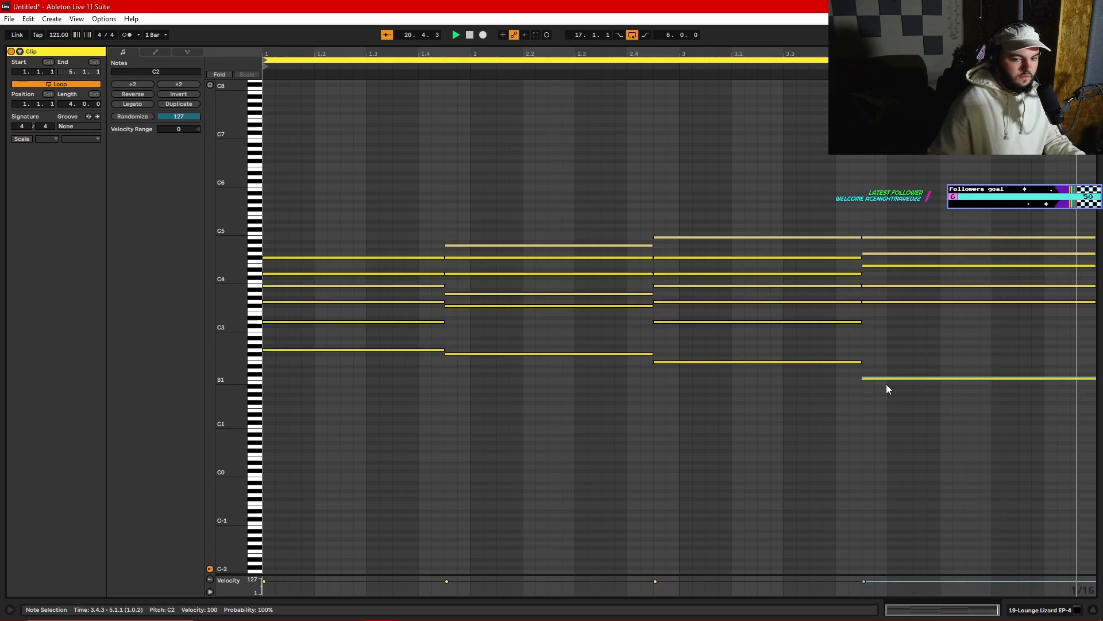
key("space")
- Return to the arrangement and repeat the drum and Lounge Lizard clips so both run from bar 17 to bar 33
left_click(743, 400)
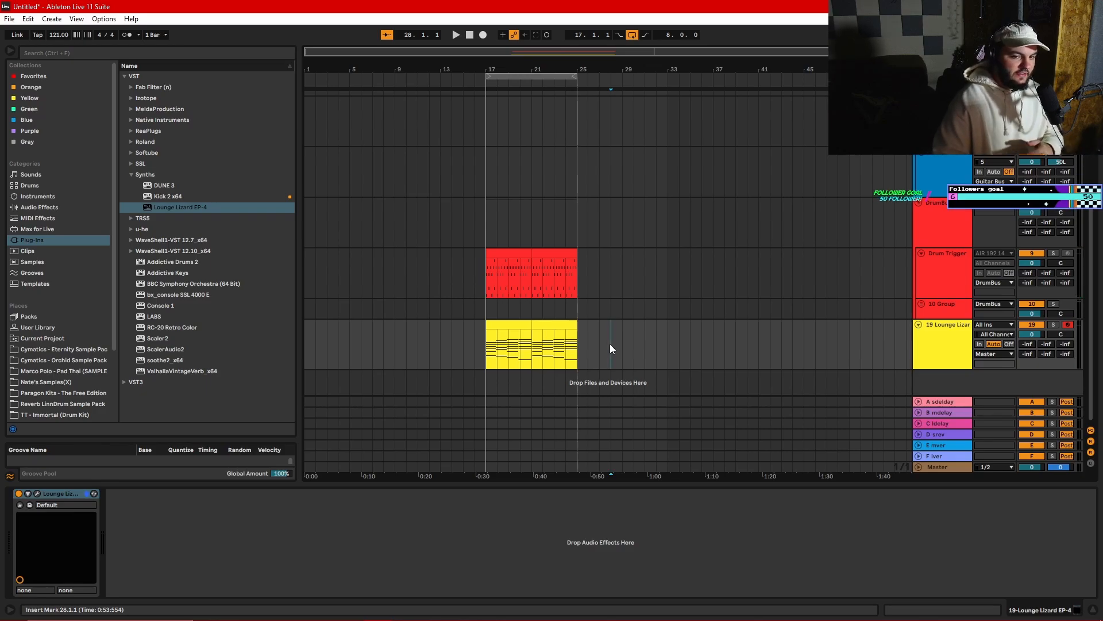
left_click(585, 275)
left_click(489, 275)
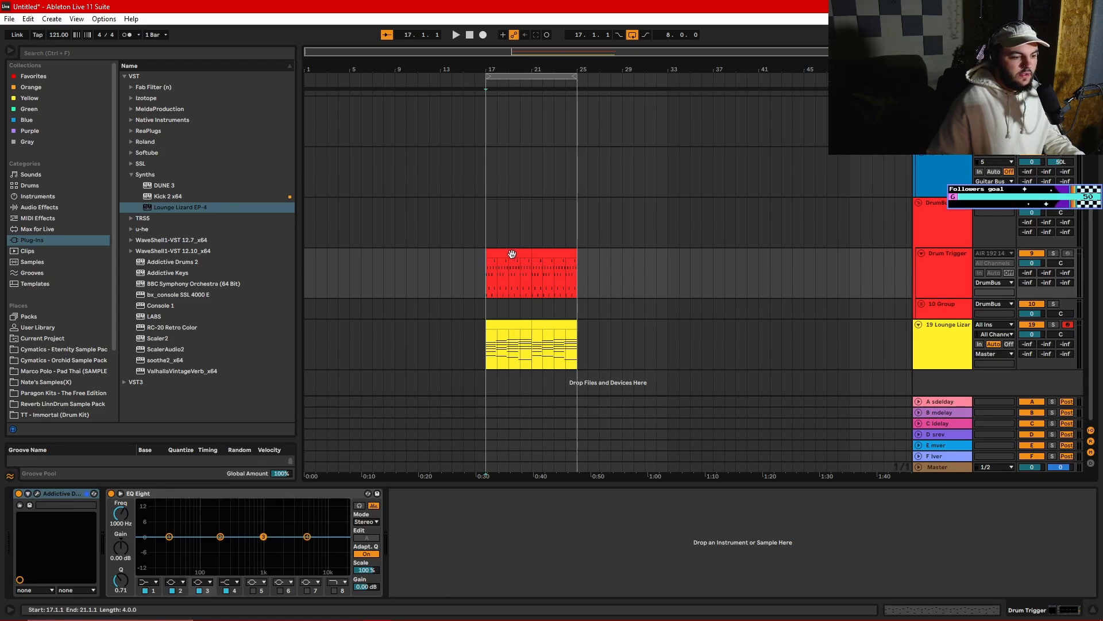
double_click(512, 253)
left_click(510, 313)
scroll(512, 313, "down", 2)
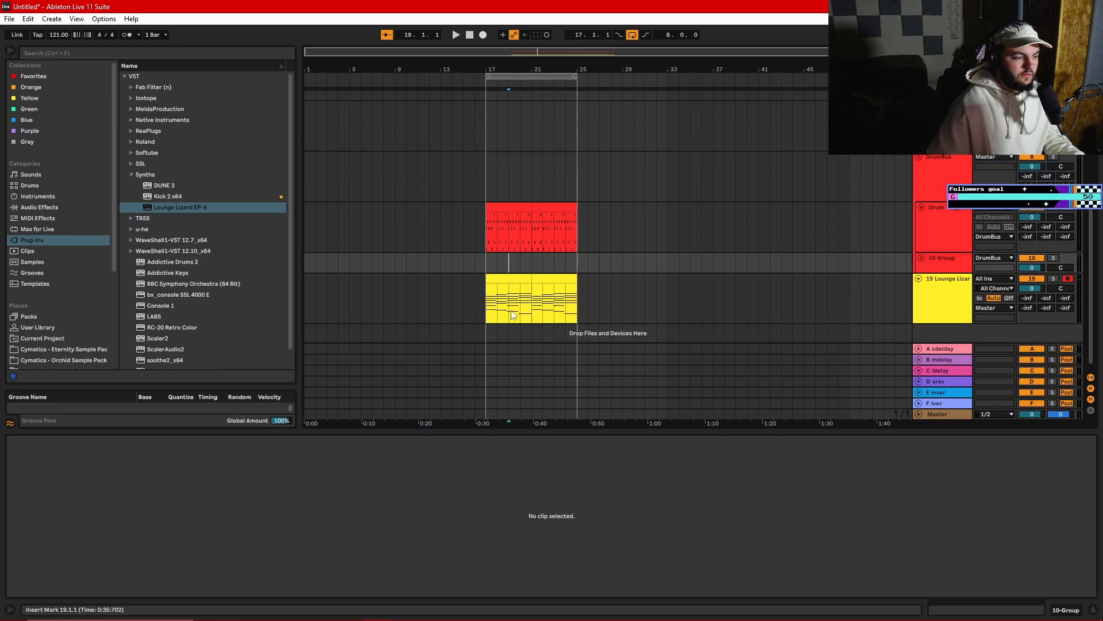
left_click(514, 307)
scroll(535, 299, "up", 1)
scroll(517, 290, "up", 1)
left_click(513, 285)
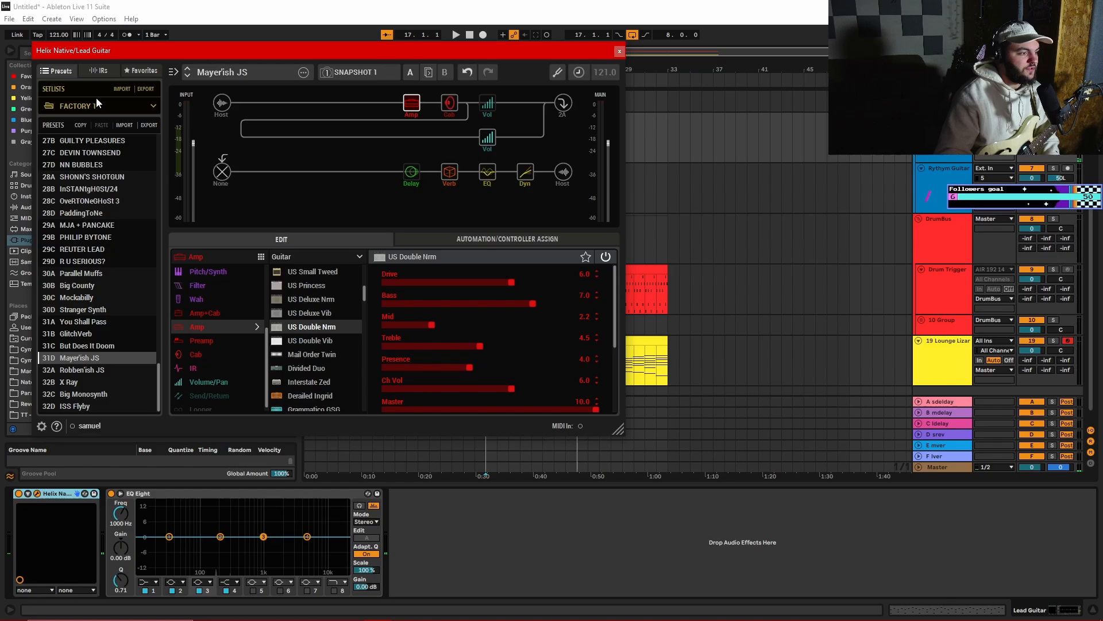
- Load the JC120CDVCCH preset from the USER 1 setlist in the Lead Guitar track's Helix Native
left_click(113, 108)
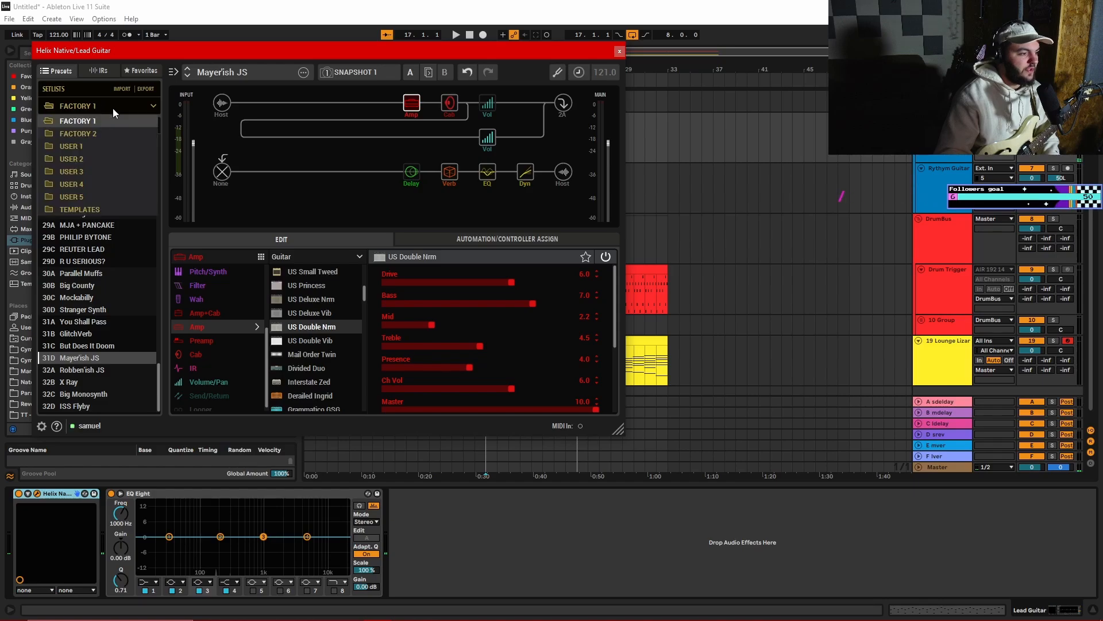
left_click(109, 144)
left_click(108, 141)
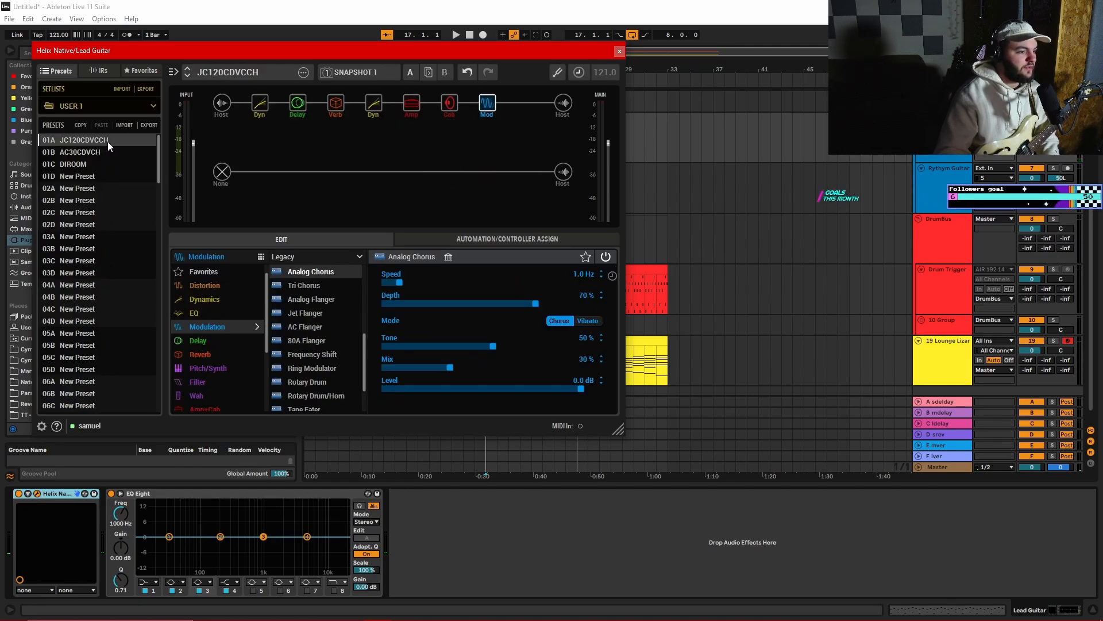
- Play the recorded lead guitar take from bar 17 together with the drums and electric piano
left_click(489, 147)
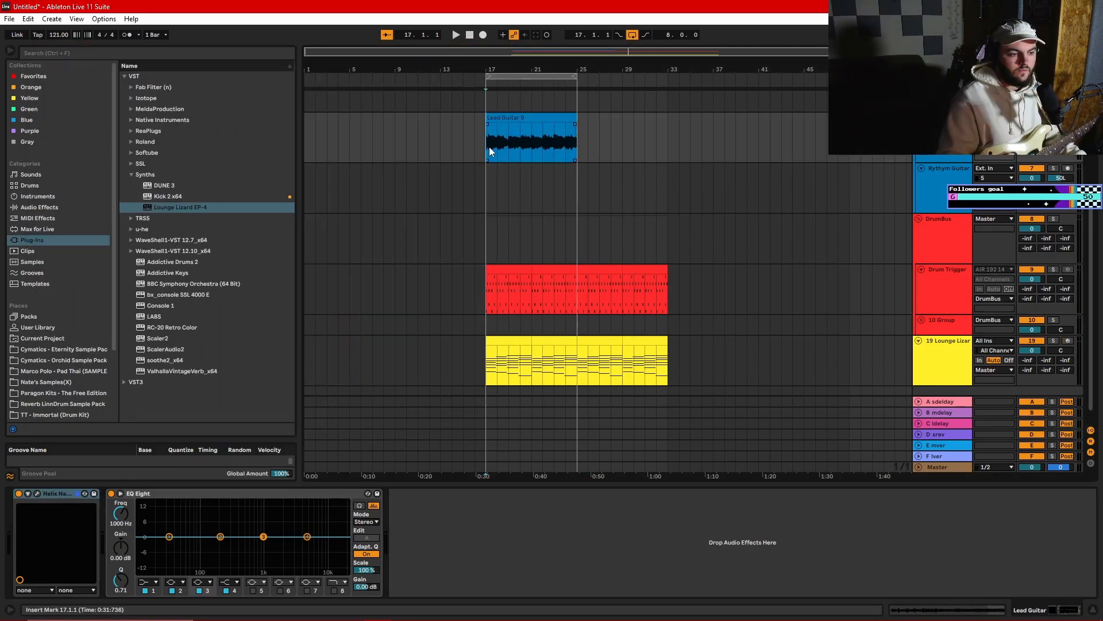
key("space")
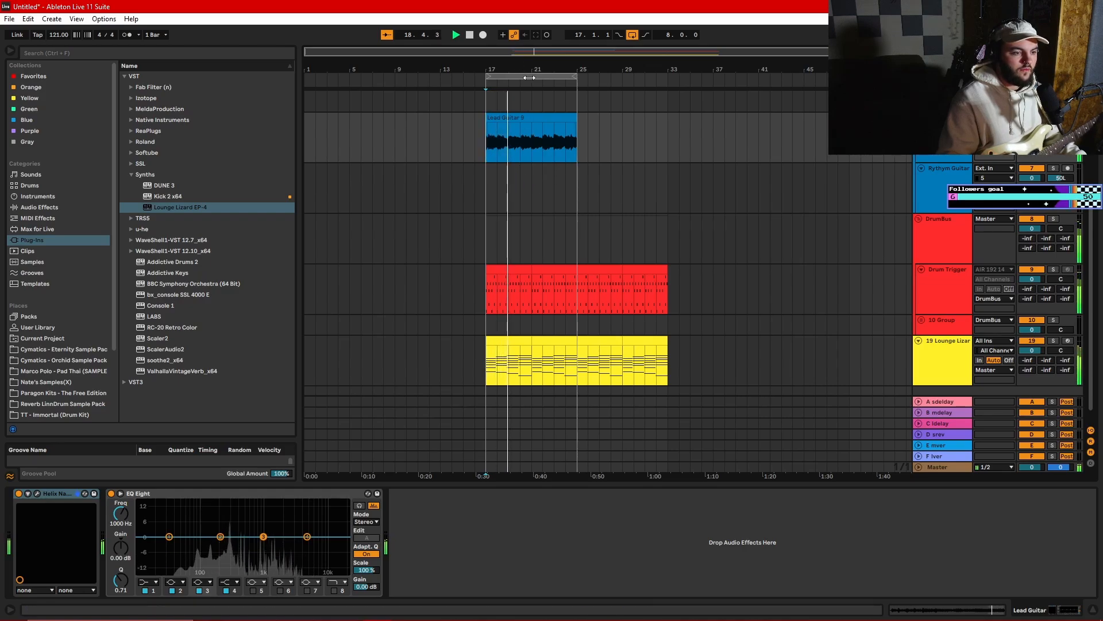
left_click(537, 140)
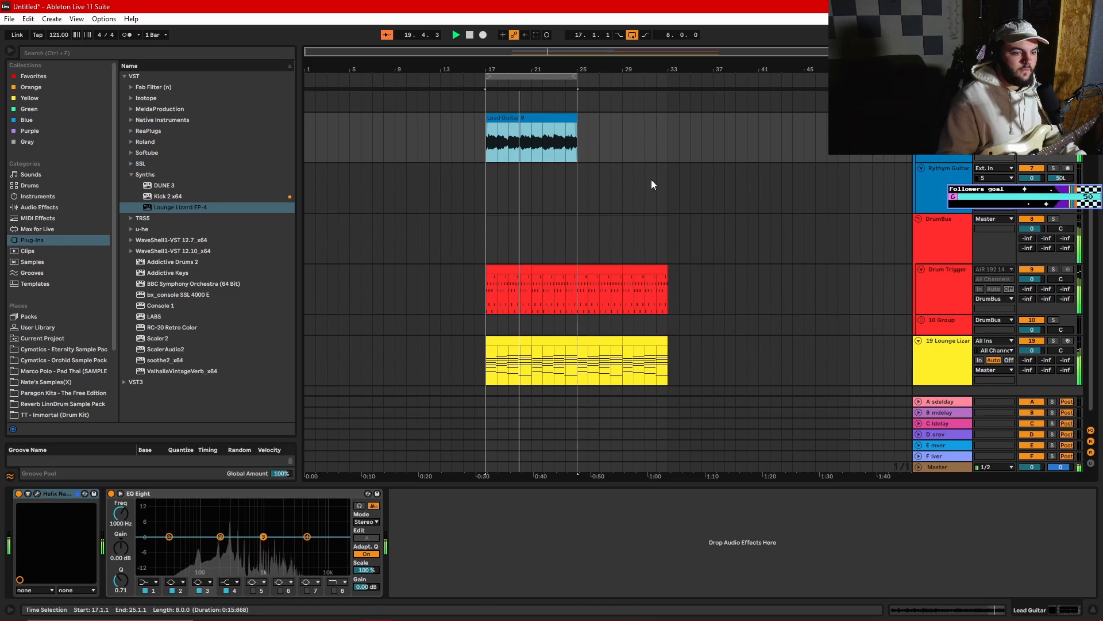
left_click(563, 207)
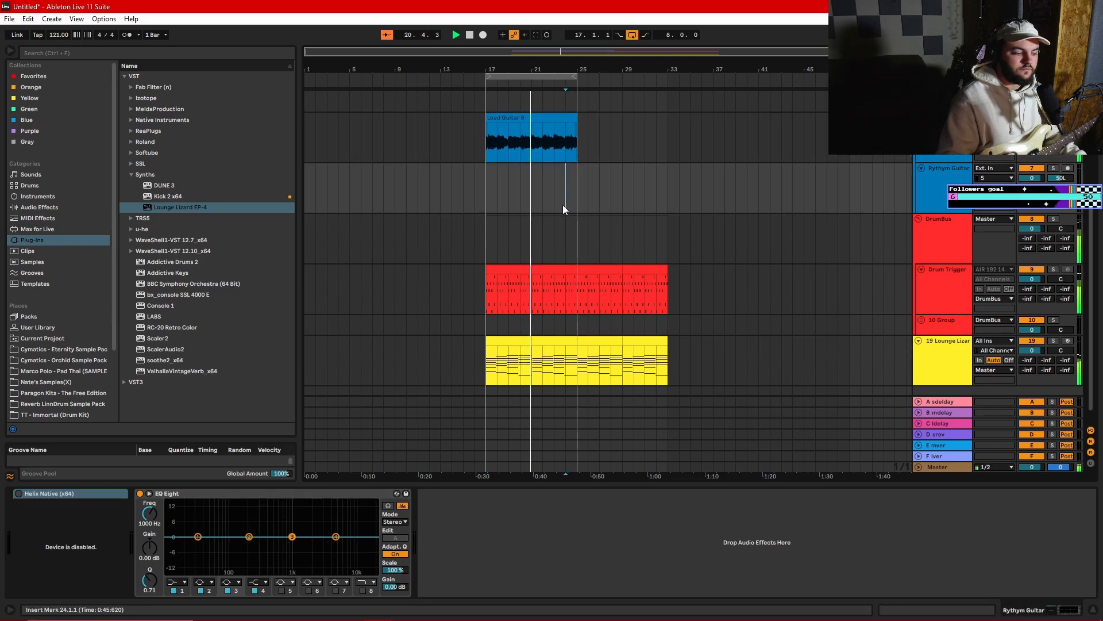
scroll(563, 207, "up", 4)
left_click(569, 229)
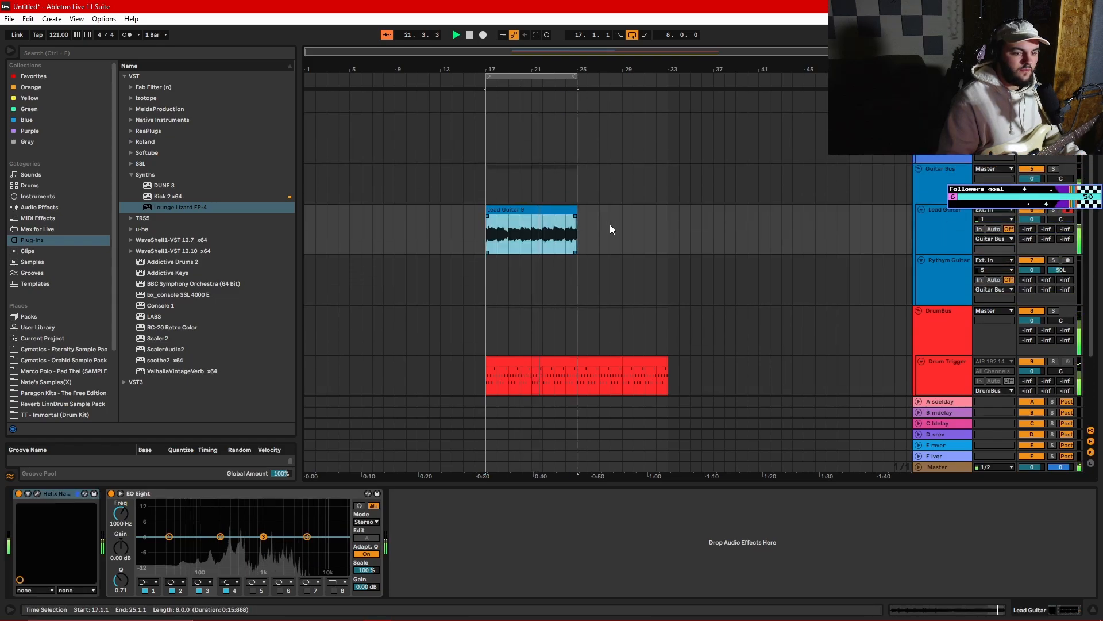
left_click(942, 228)
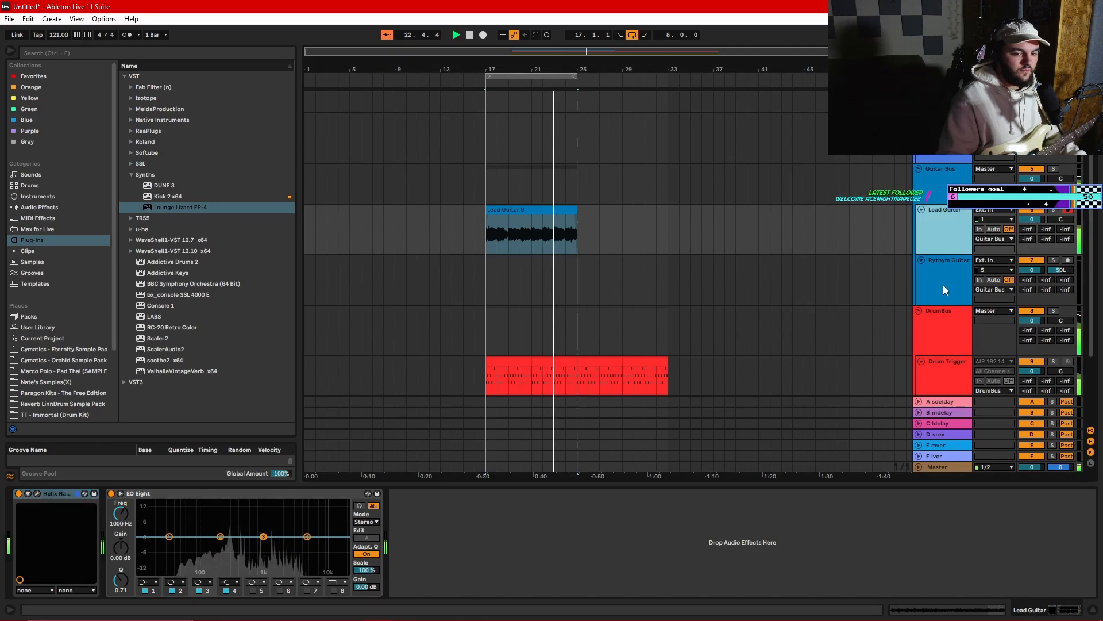
left_click(947, 281)
left_click(949, 236)
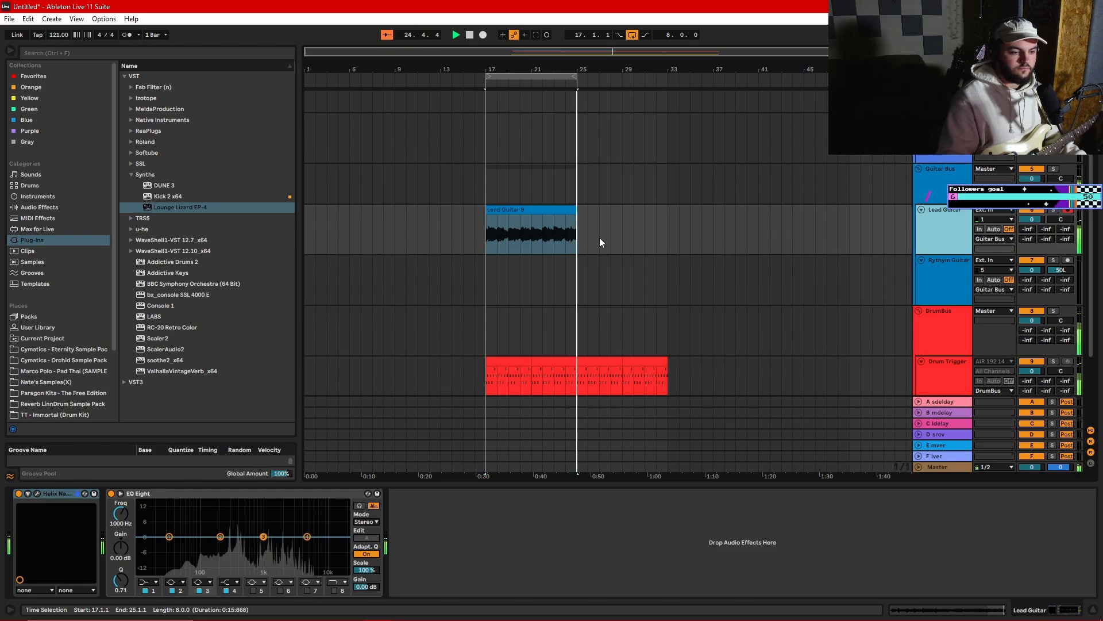
- Replace the Rythym Guitar track with a duplicate of the Lead Guitar track
left_click(947, 274)
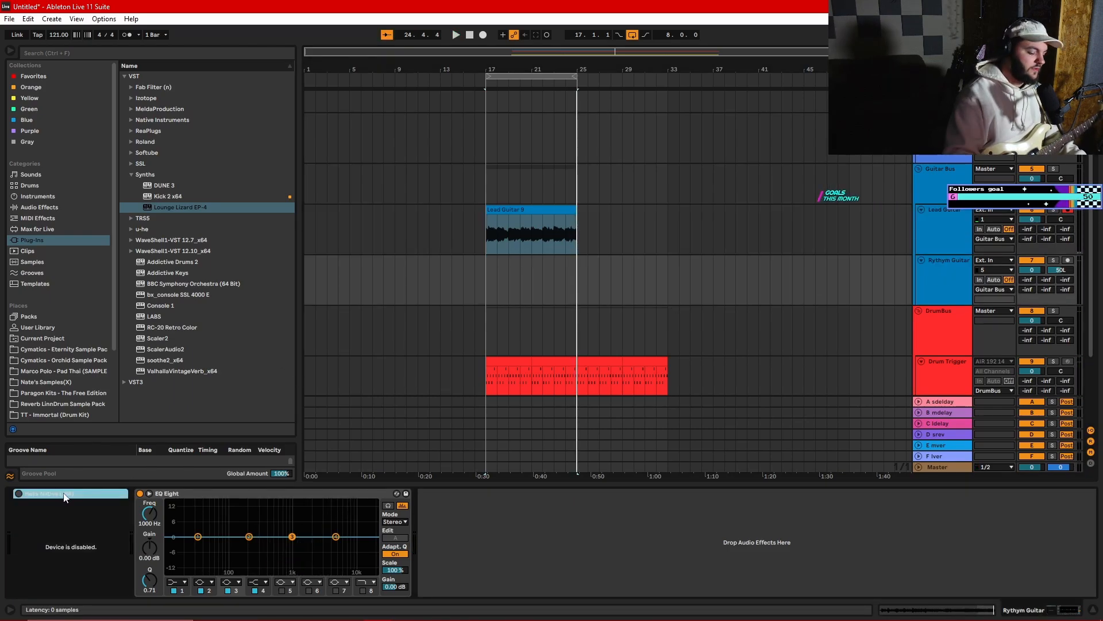
key("Delete")
left_click(940, 239)
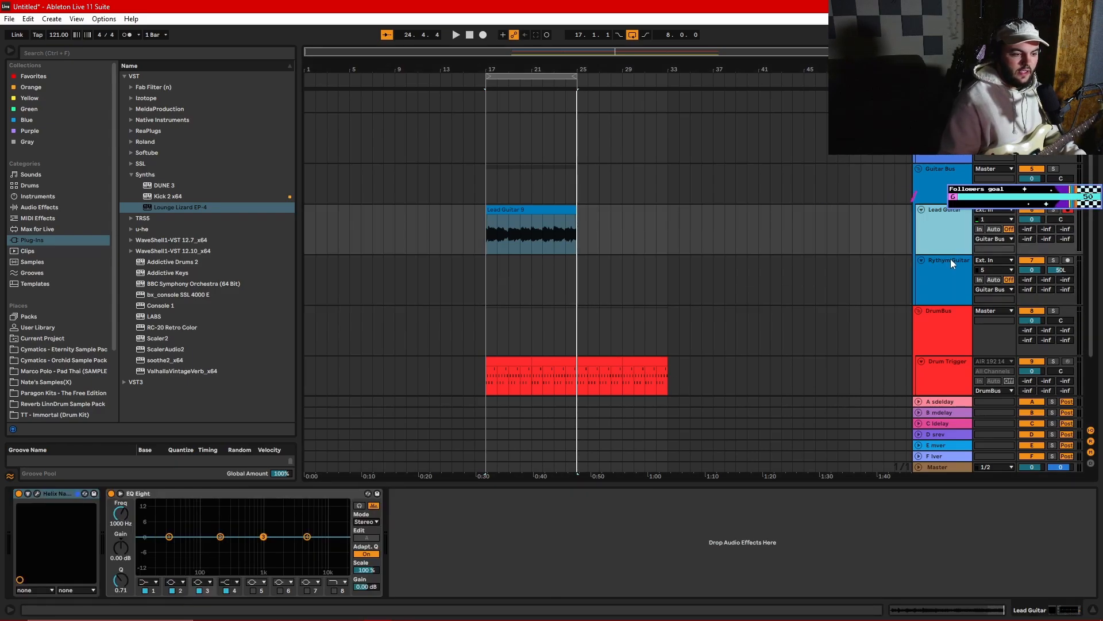
key("ctrl+d")
left_click(958, 327)
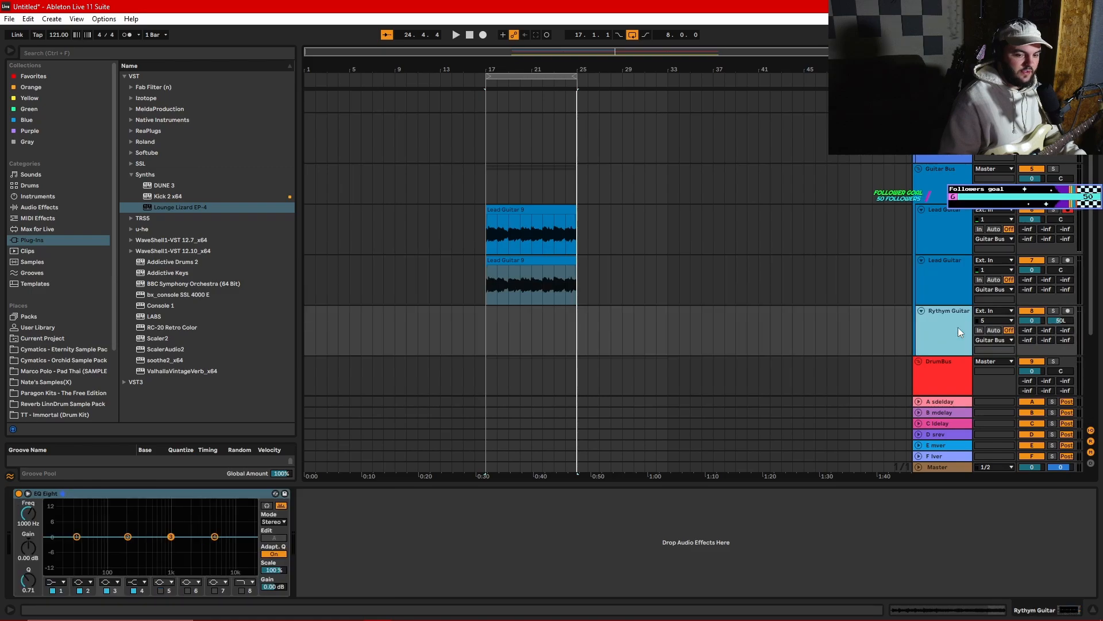
key("Delete")
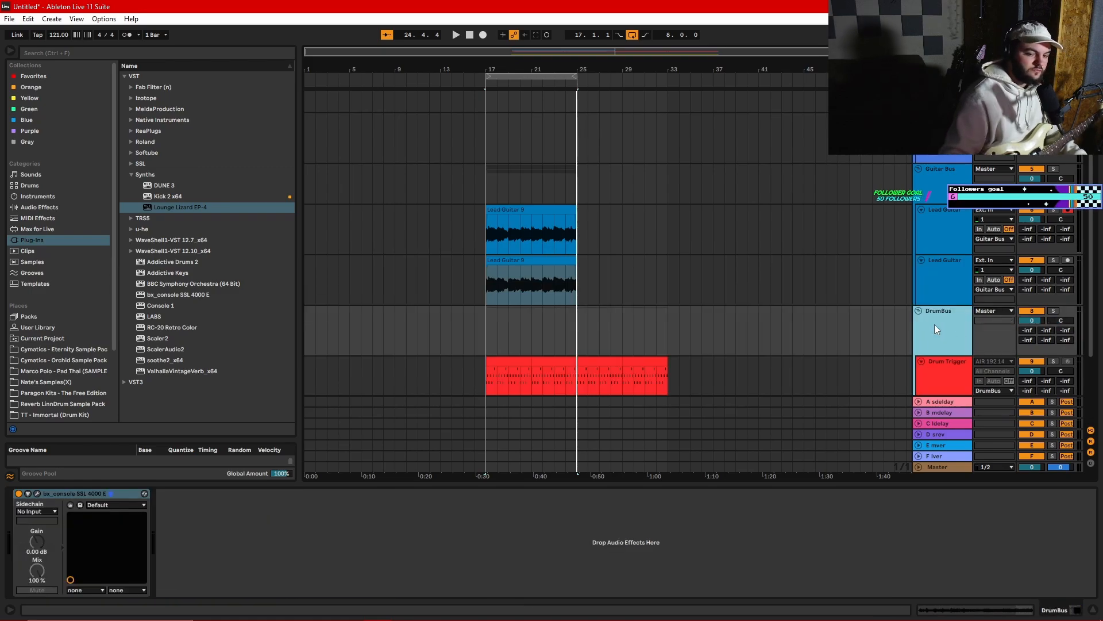
- Load the DIROOM preset in the duplicated Lead Guitar track's Helix Native
left_click(944, 277)
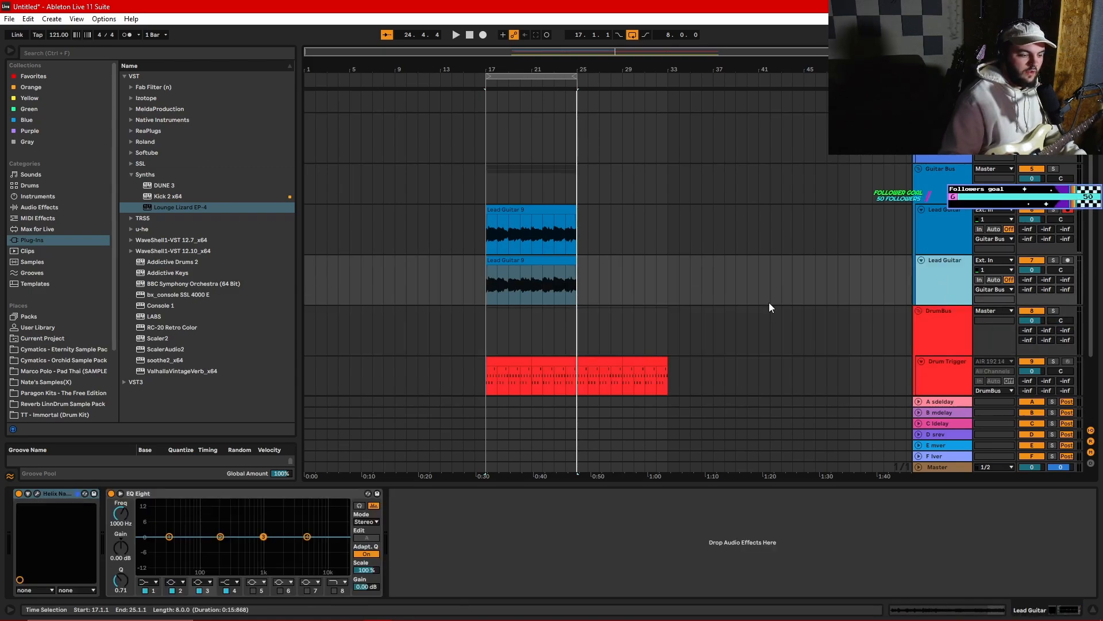
left_click(42, 493)
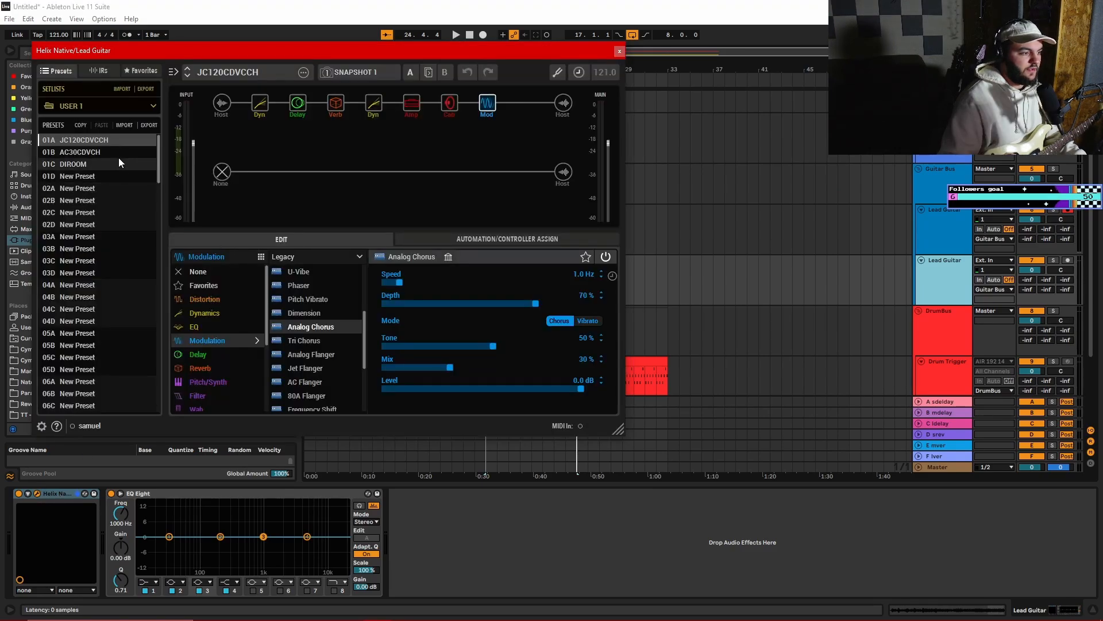
left_click(99, 164)
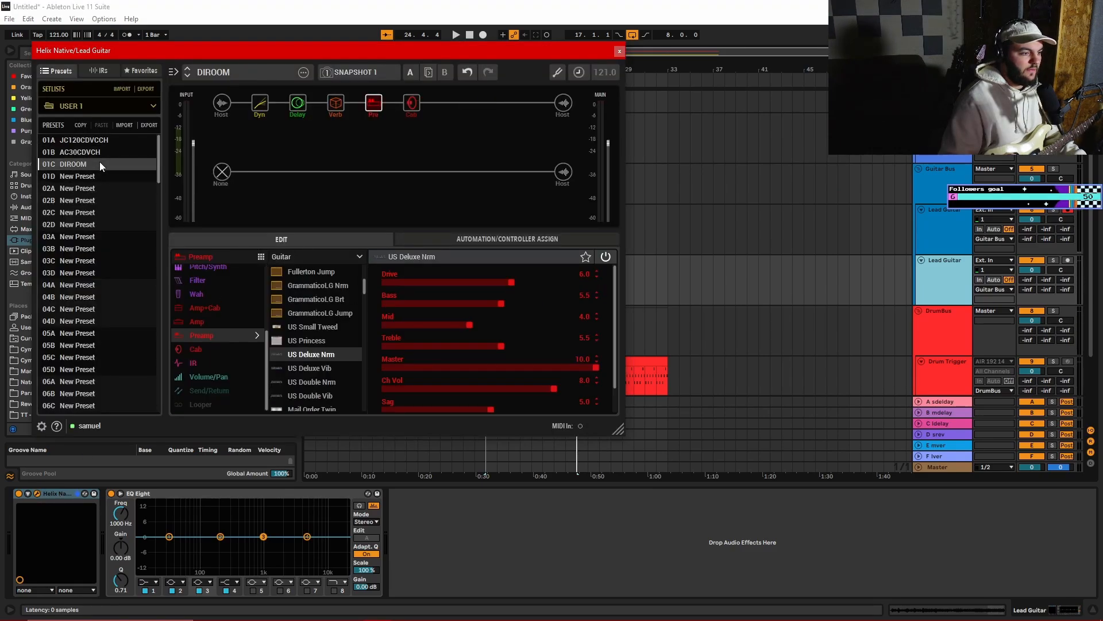
- Set the duplicated Lead Guitar track's volume to -6 dB and place Utility's Mono preset first in the Master track's device chain
left_click(935, 281)
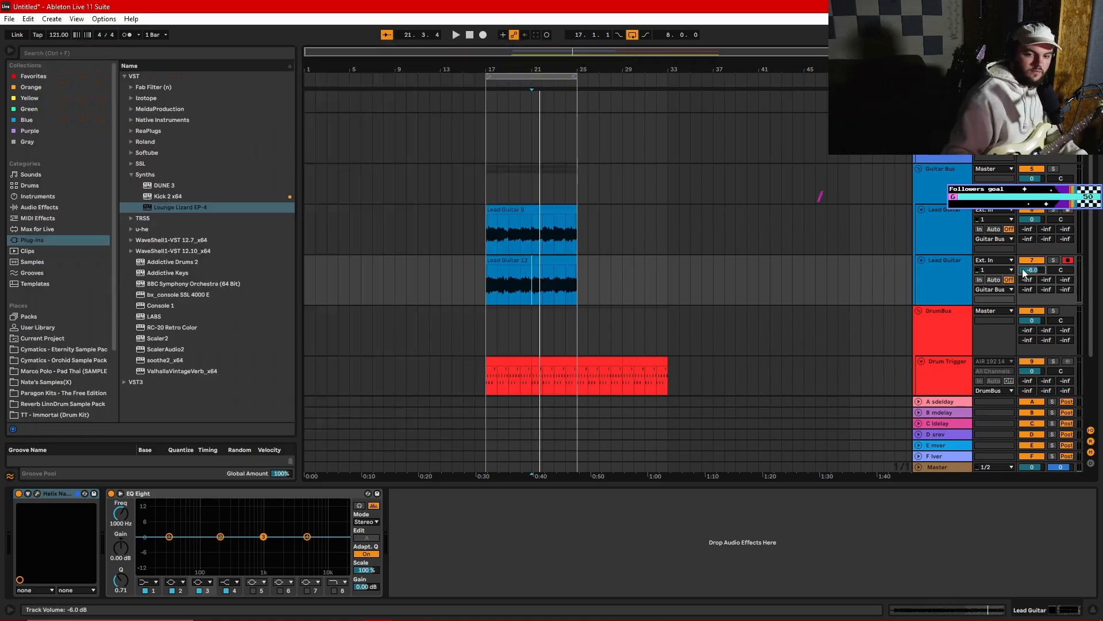
left_click(945, 467)
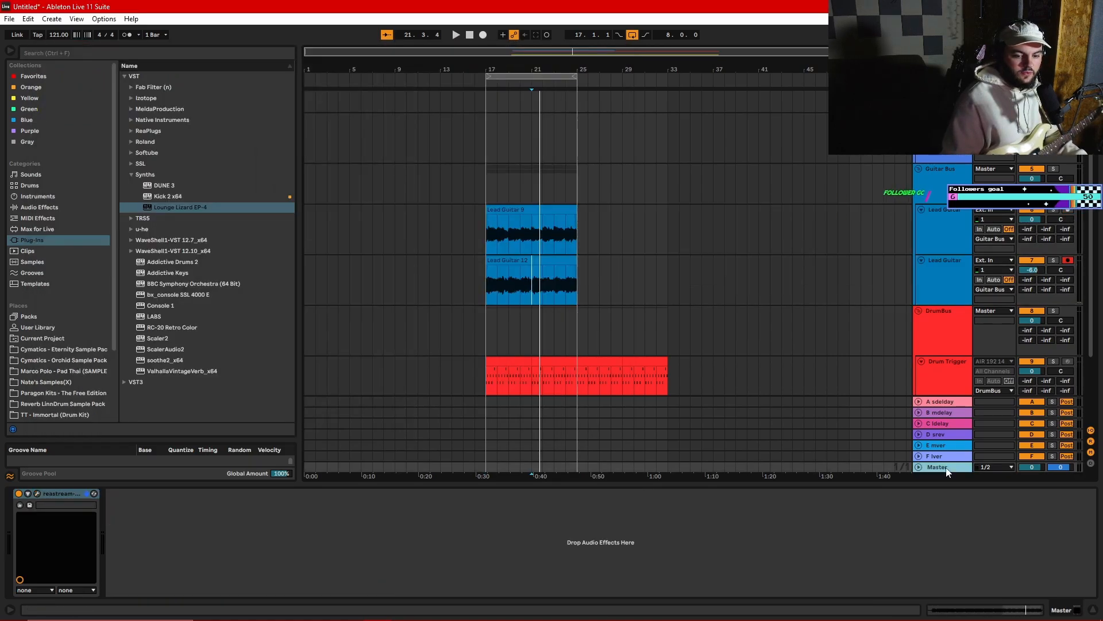
left_click(25, 207)
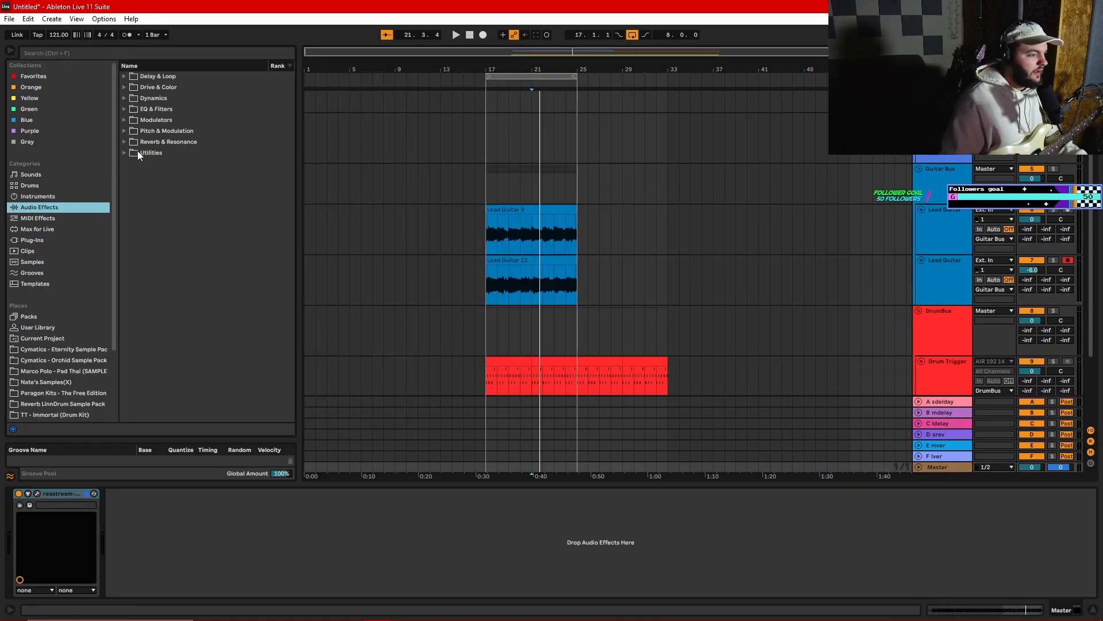
left_click(123, 153)
left_click(131, 163)
mouse_move(161, 180)
left_mouse_down()
mouse_move(12, 502)
mouse_move(16, 529)
left_mouse_up()
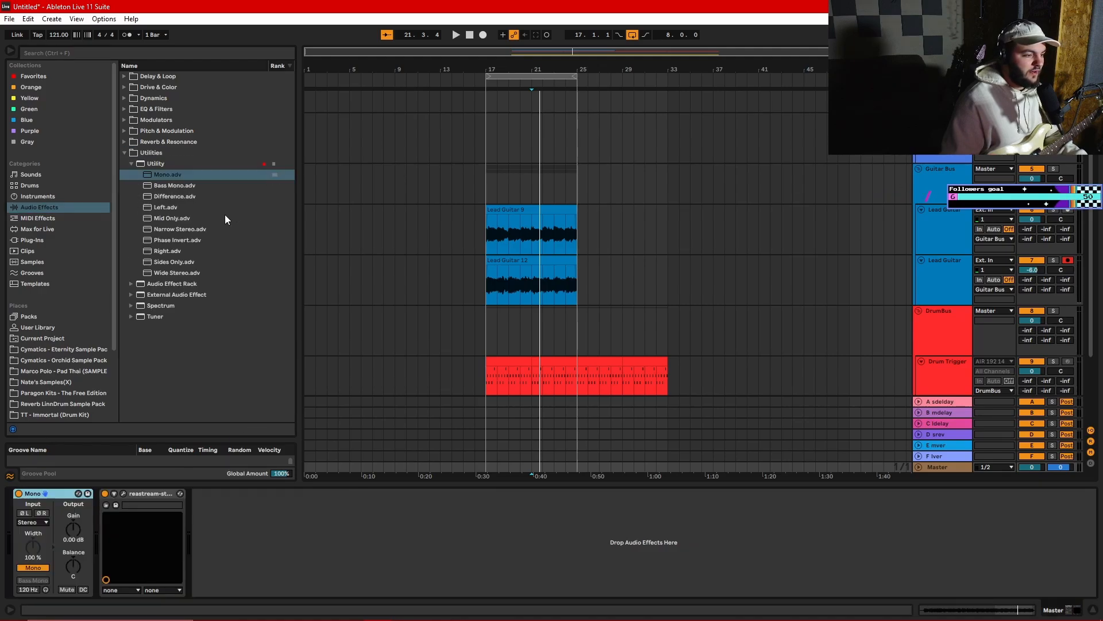
double_click(53, 495)
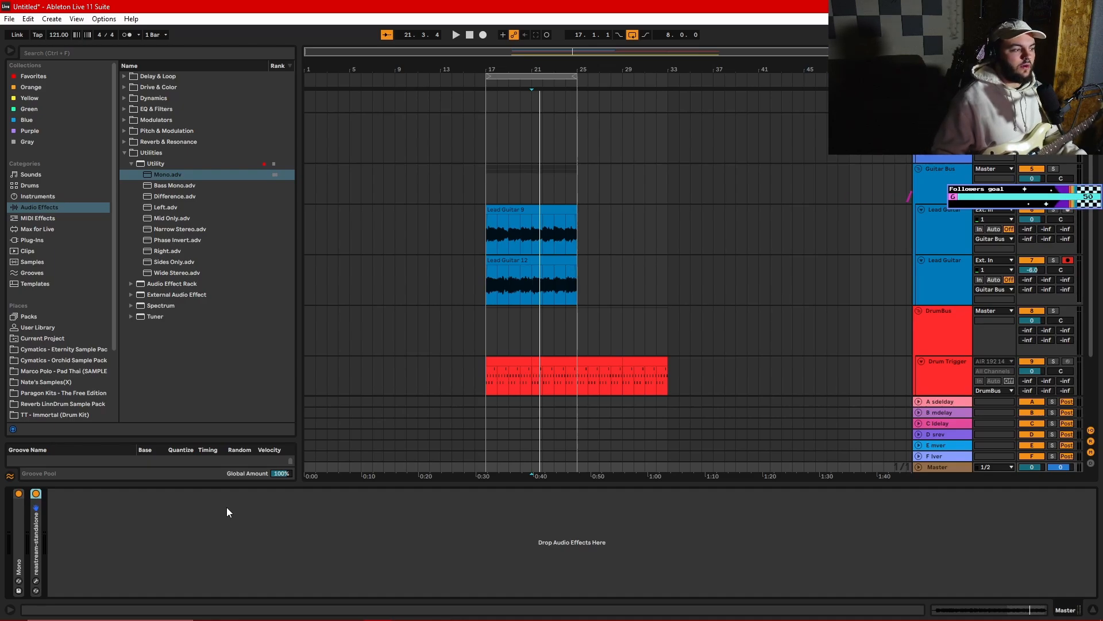
- Solo the Guitar Bus and play the two layered Lead Guitar takes from bar 17
left_click(528, 248)
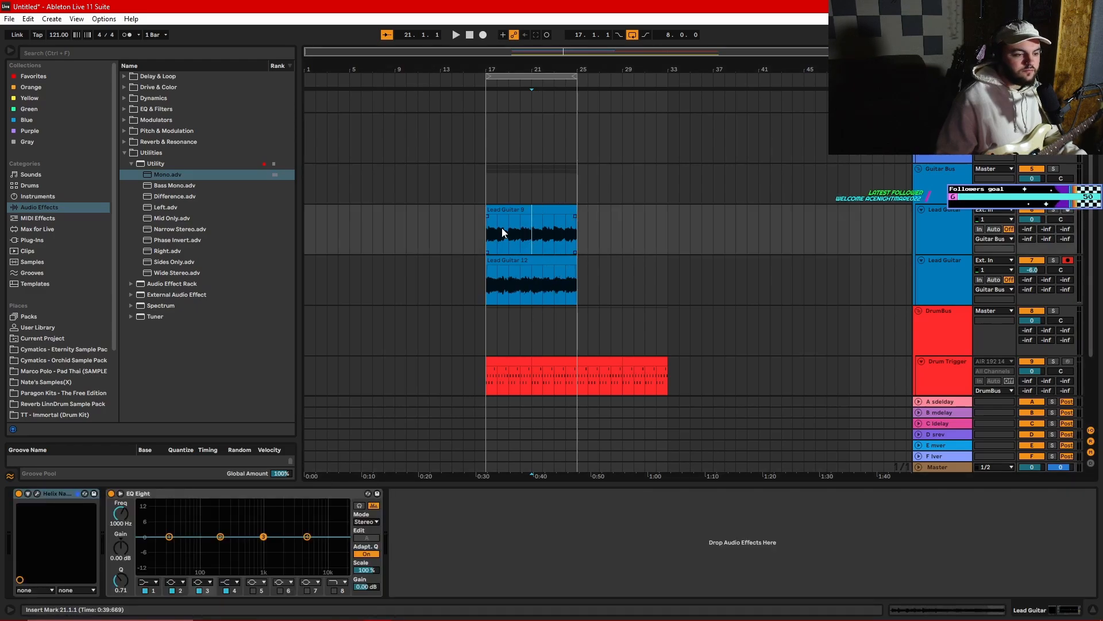
left_click(484, 229)
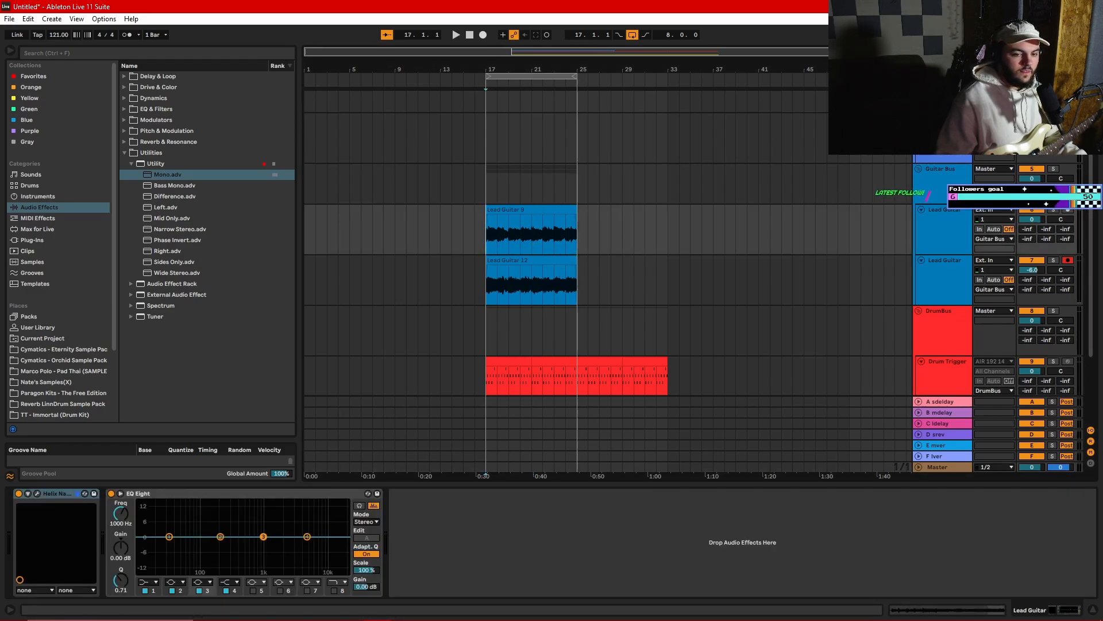
left_click(1053, 170)
key("space")
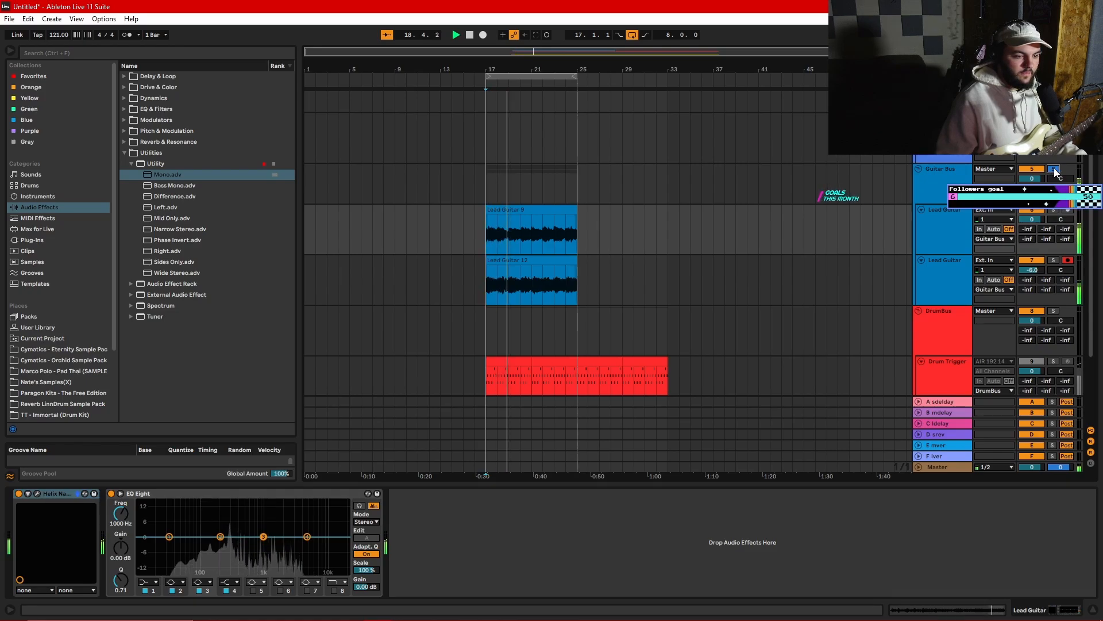
left_click(941, 187)
left_click(941, 236)
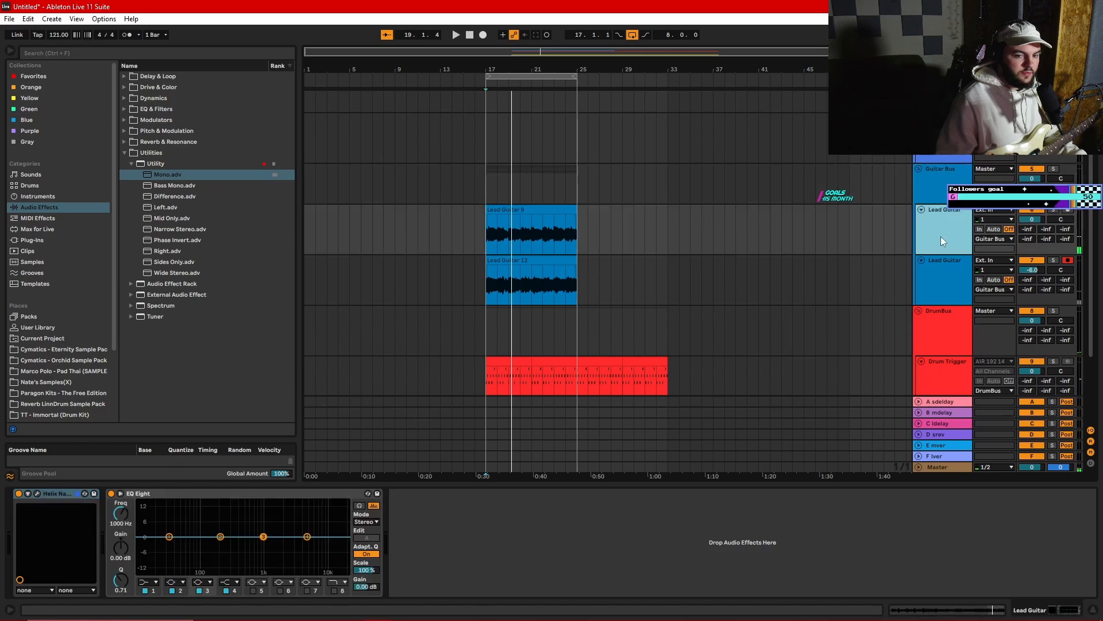
left_click(938, 277)
left_click(936, 231)
left_click(940, 188)
left_click(944, 239)
left_click(939, 282)
- Deactivate the Lounge Lizard clips from bar 25 to bar 33
scroll(939, 282, "down", 4)
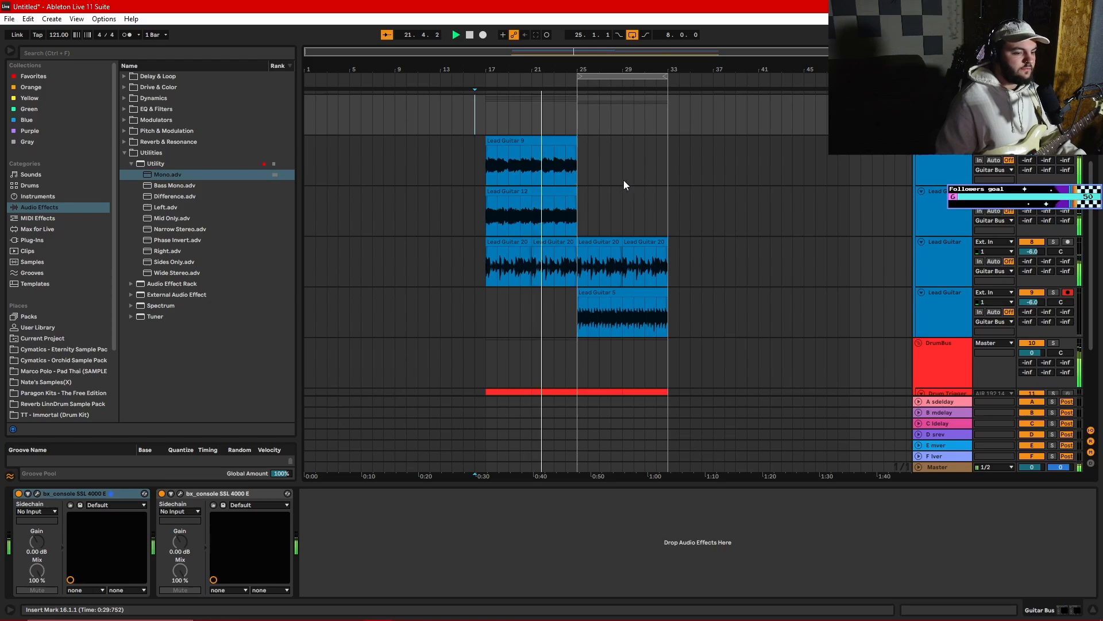
left_click_drag(577, 263, 490, 270)
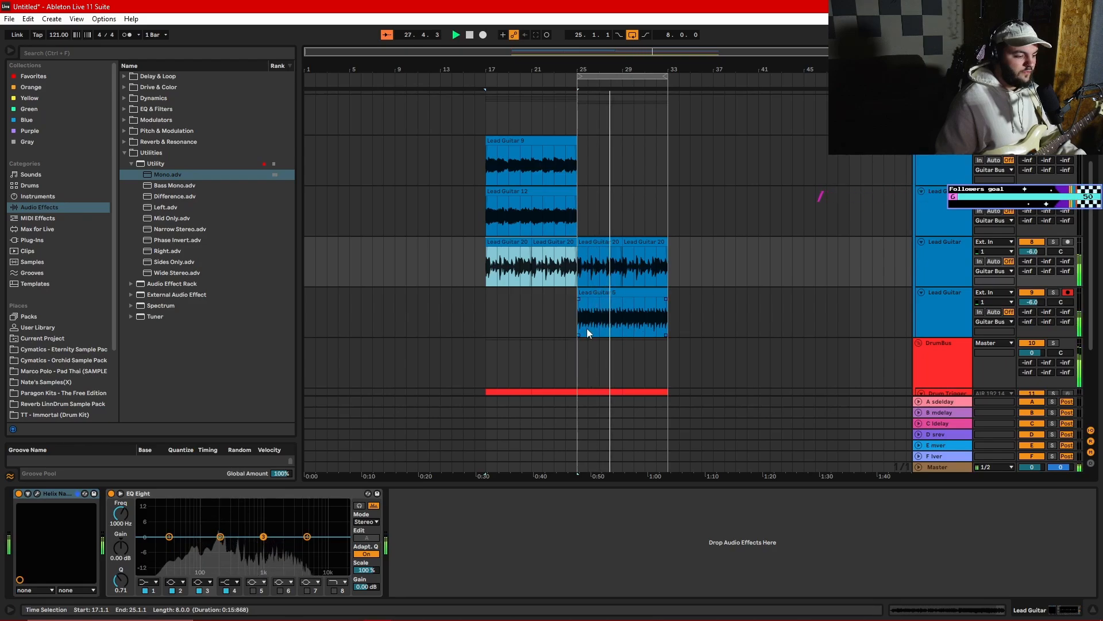
scroll(560, 318, "down", 5)
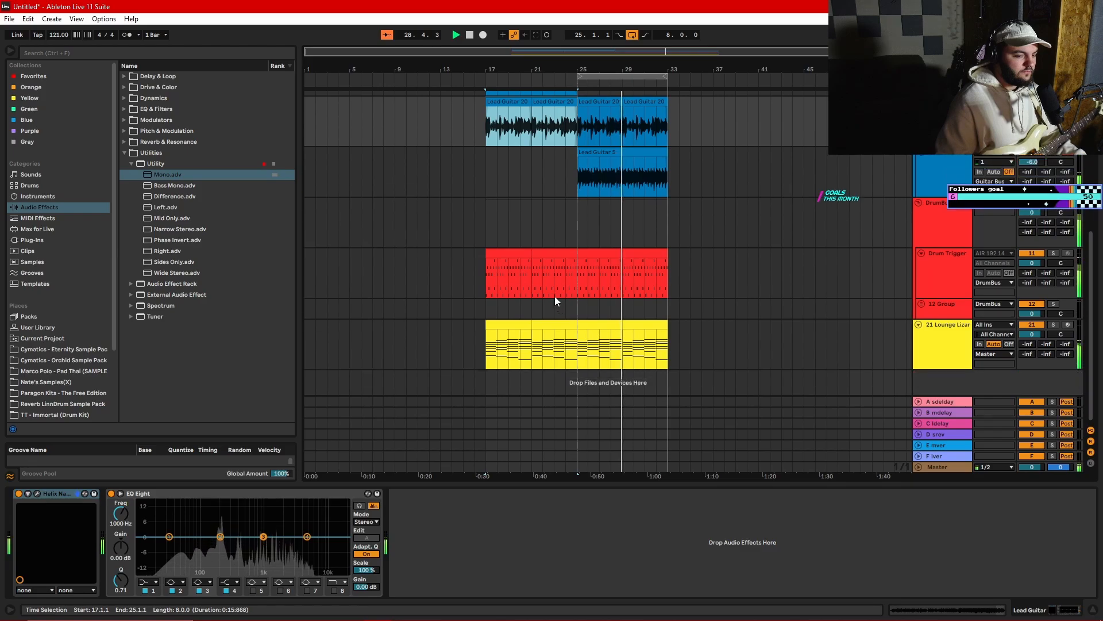
scroll(554, 296, "up", 2)
scroll(553, 288, "down", 3)
left_click_drag(666, 355, 579, 362)
key("0")
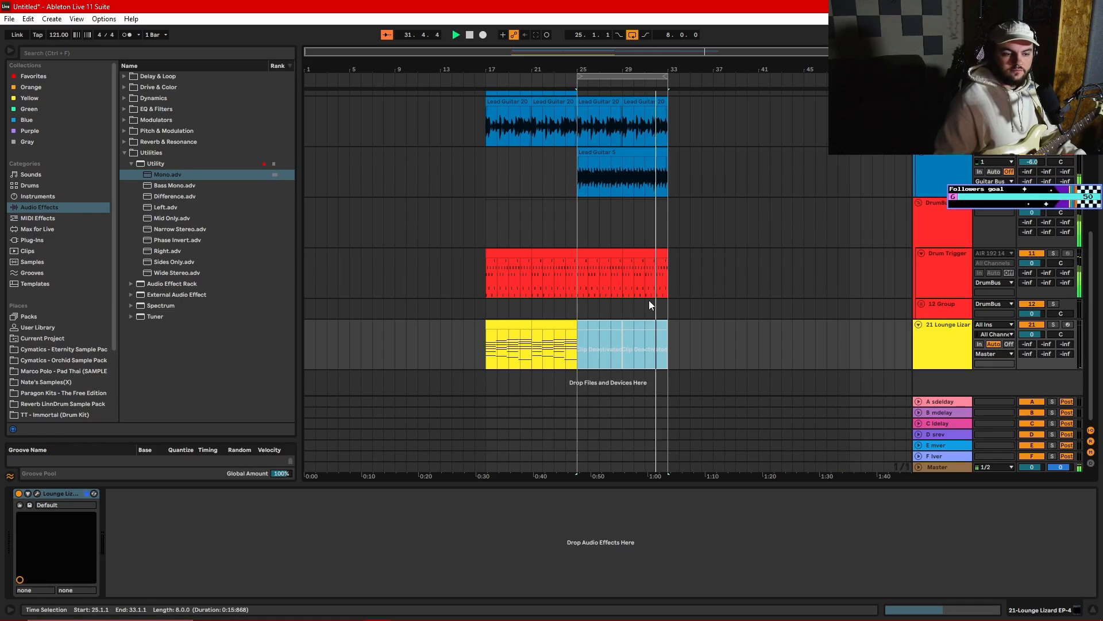
scroll(651, 299, "up", 3)
scroll(652, 300, "up", 3)
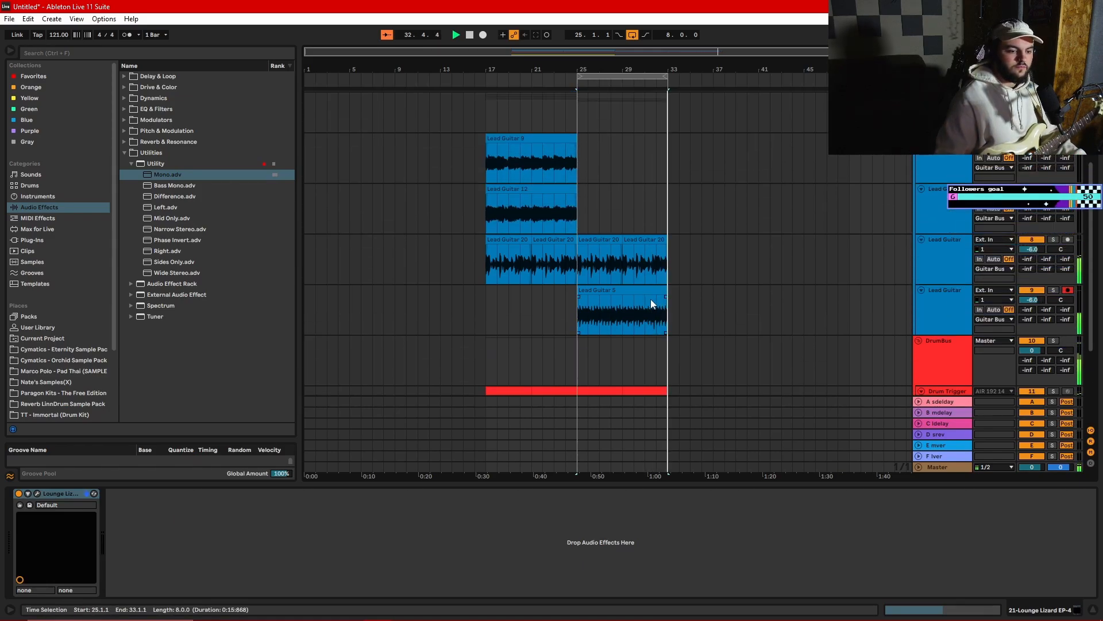
- Select the Bass DI track and start recording a bass take from bar 17
left_click(634, 296)
scroll(626, 299, "down", 6)
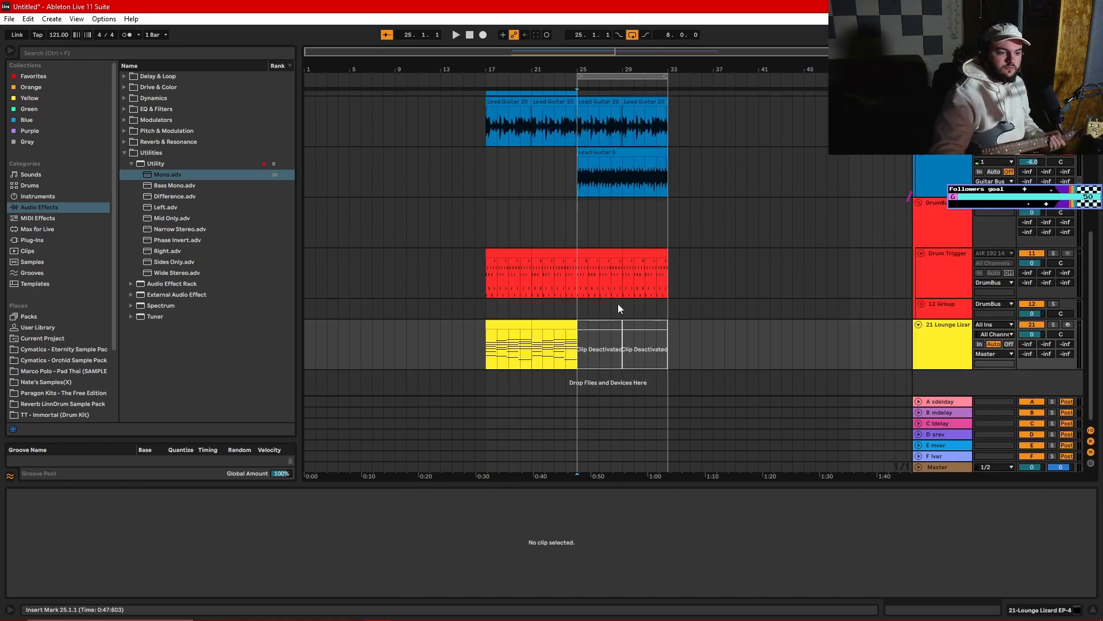
scroll(590, 286, "up", 12)
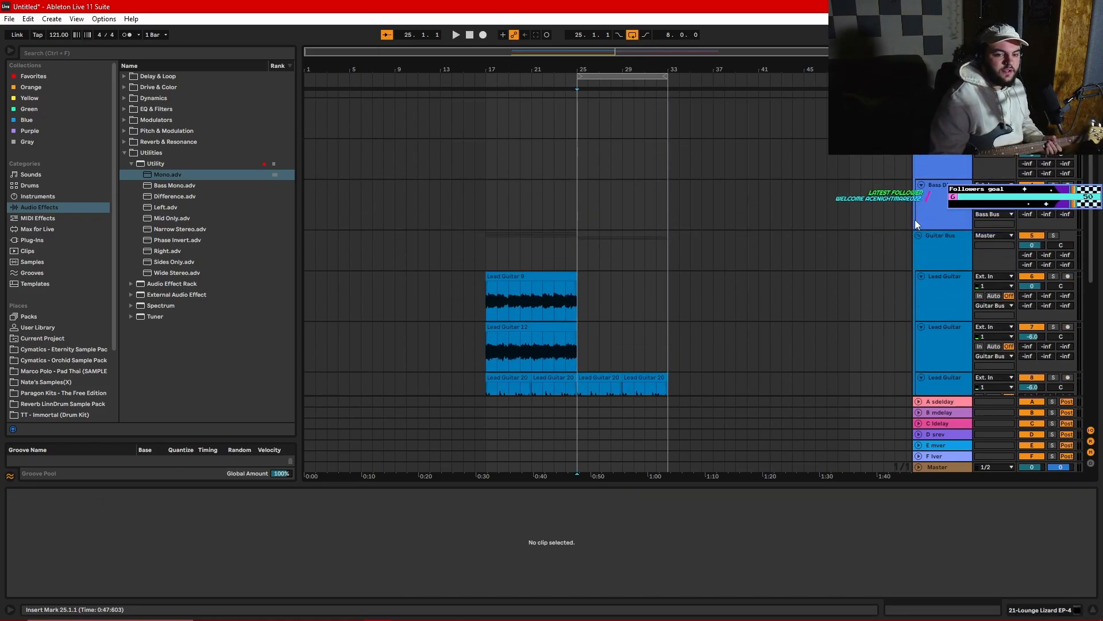
left_click(920, 211)
left_click(979, 204)
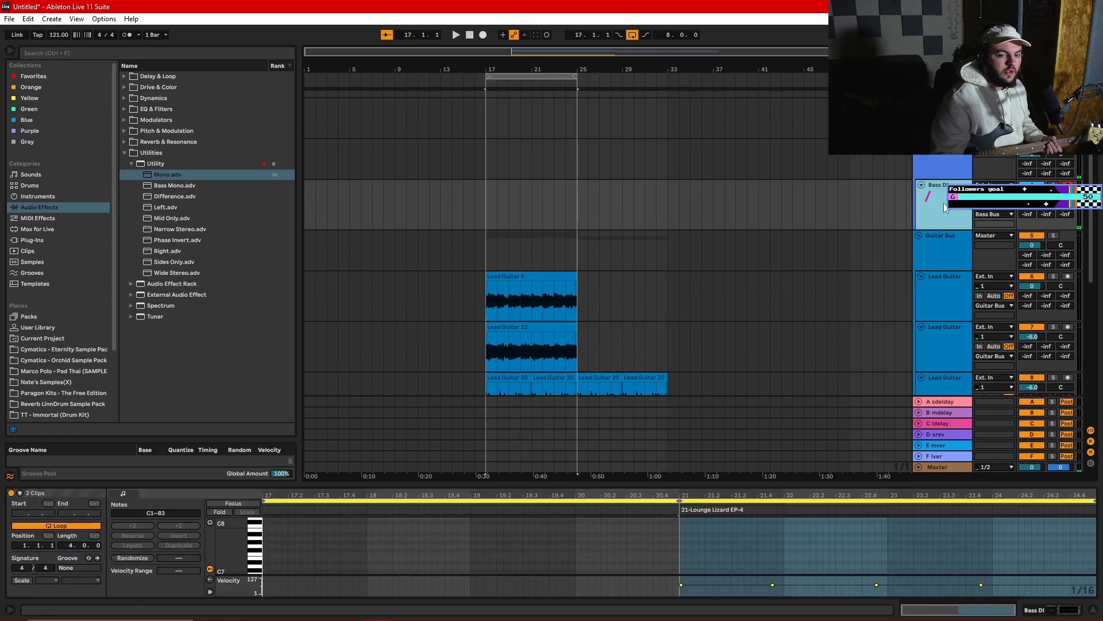
left_click(483, 35)
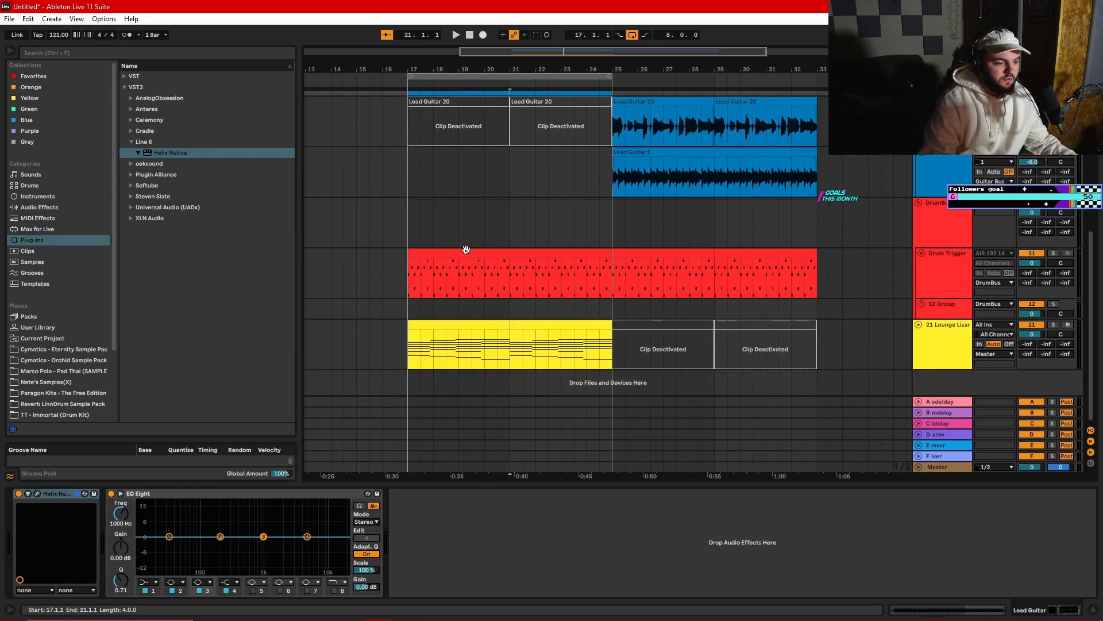
- In the drum clip starting at bar 17, add C1 kicks at 1.3.1 and 1.4.3 and remove the kick at 2.1.1
left_click(478, 285)
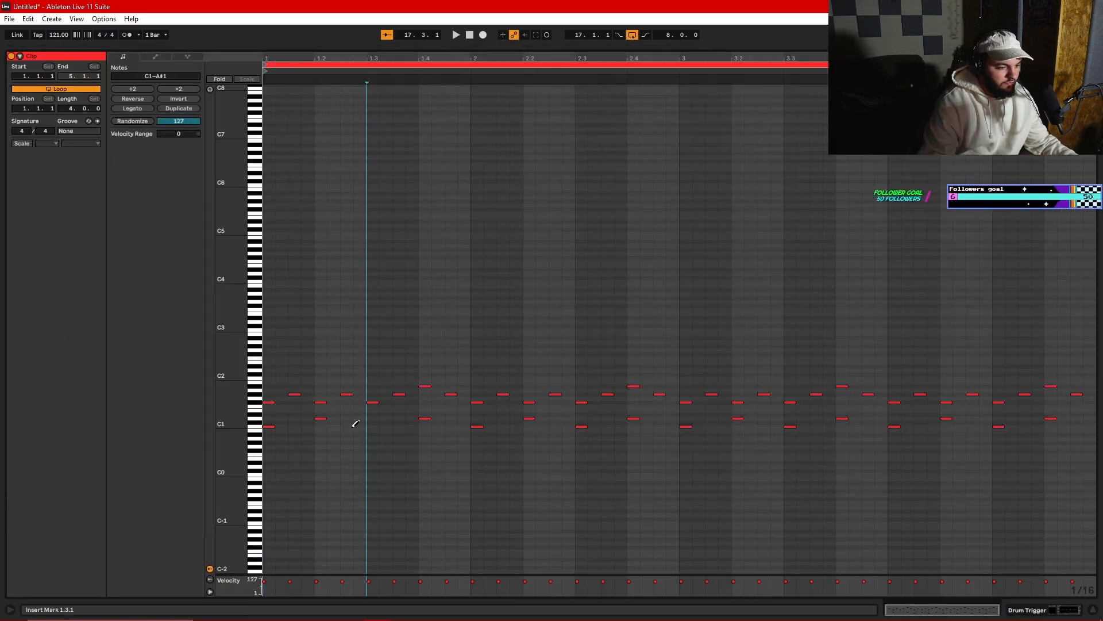
left_click(350, 427)
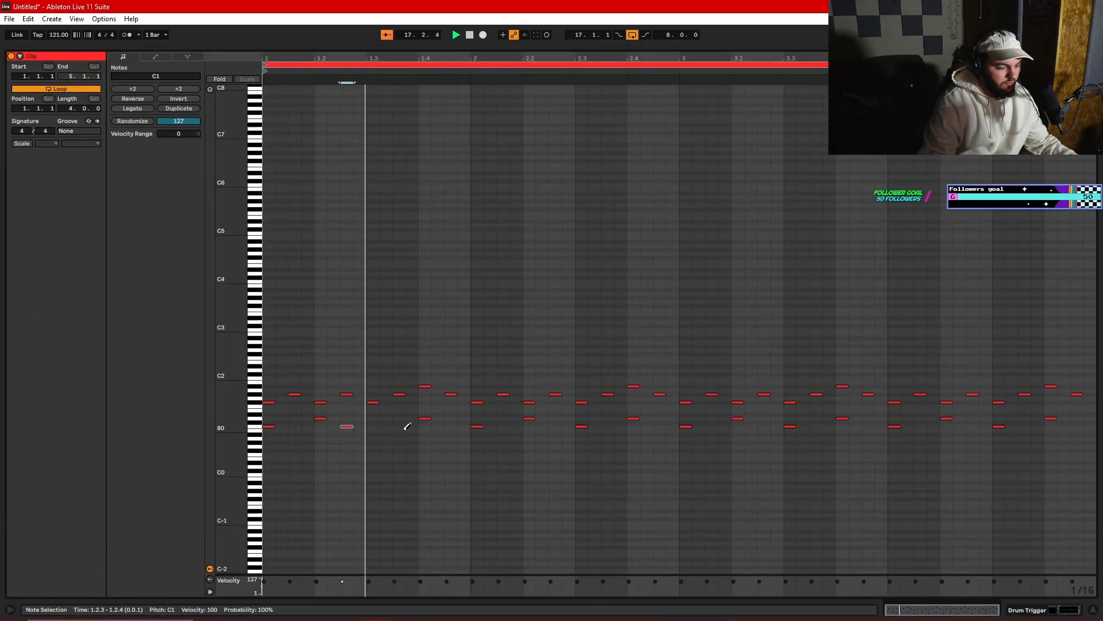
left_click(349, 426)
left_click(371, 426)
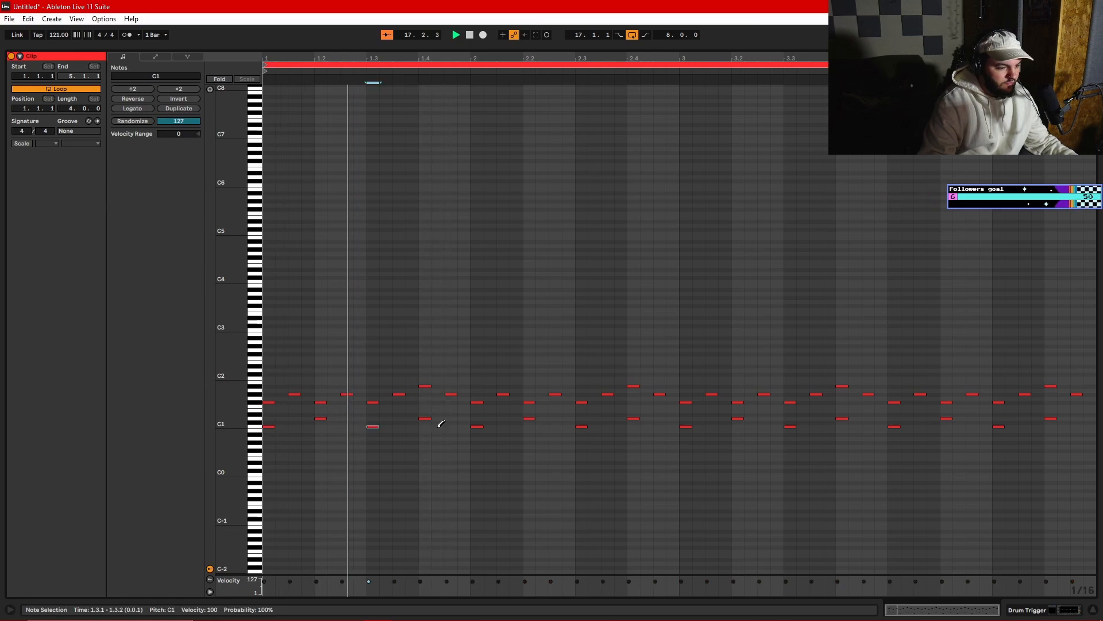
left_click(451, 426)
left_click(477, 426)
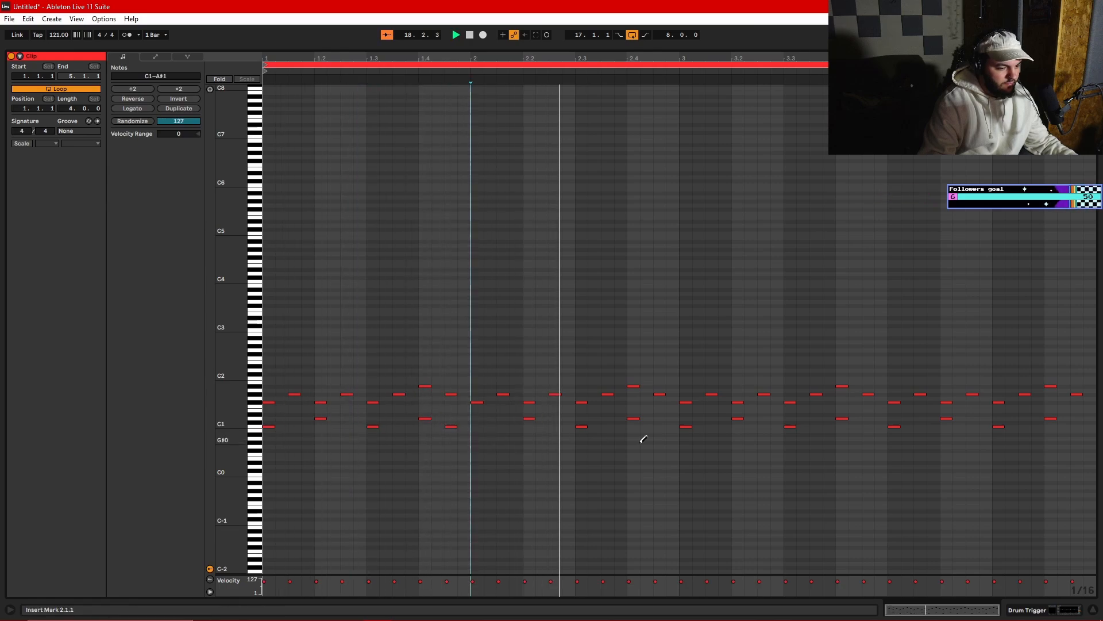
- Add a C1 kick at 3.4.3 in the drum clip and remove the kicks at 3.1.1 and 4.1.1
left_click(687, 427)
left_click(659, 426)
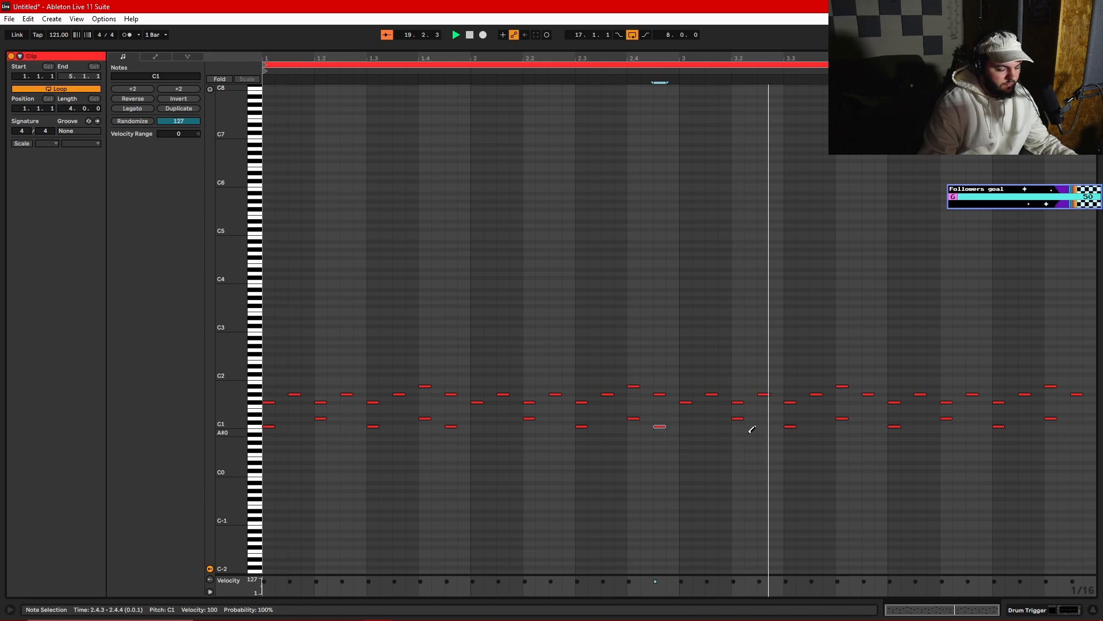
left_click(664, 426)
key("space")
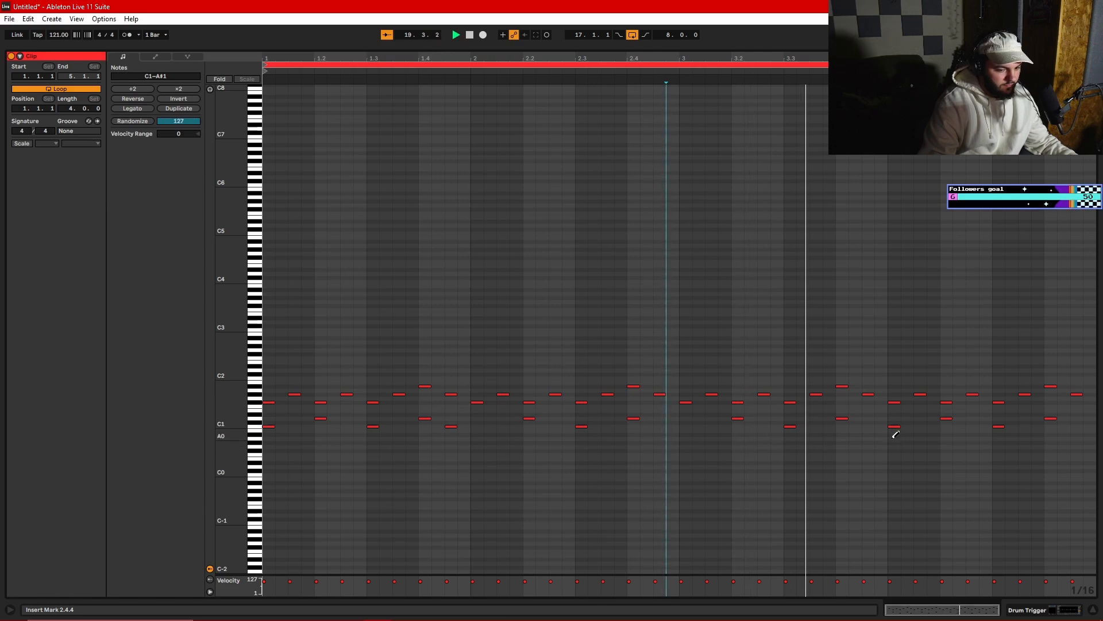
left_click(869, 426)
left_click(890, 425)
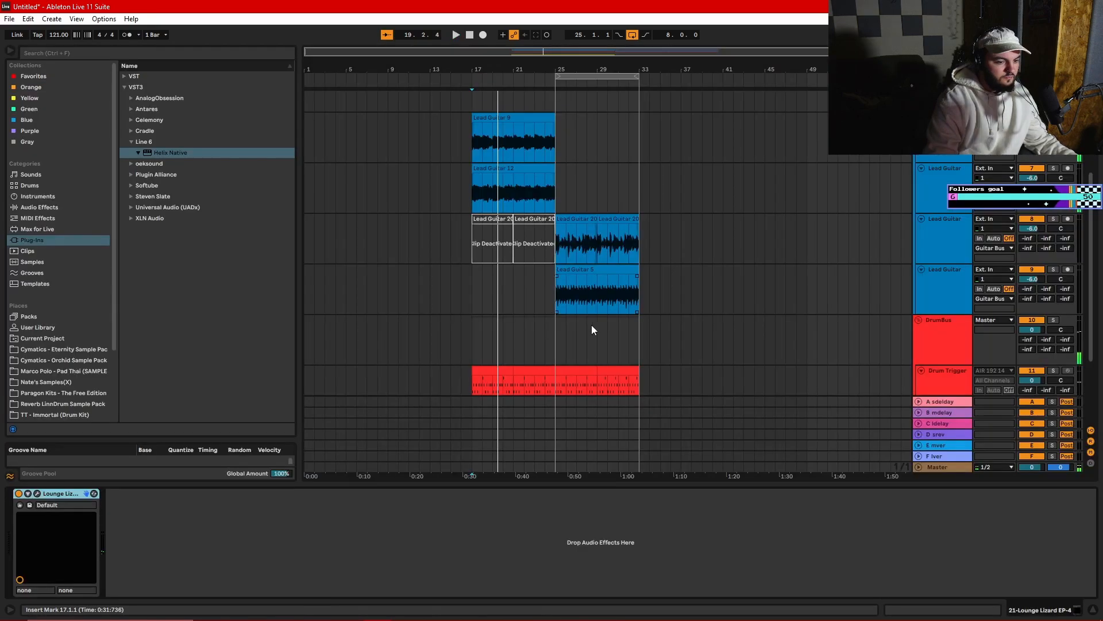
- Record another guitar part on the uppermost Lead Guitar track from bar 25
scroll(592, 325, "down", 2)
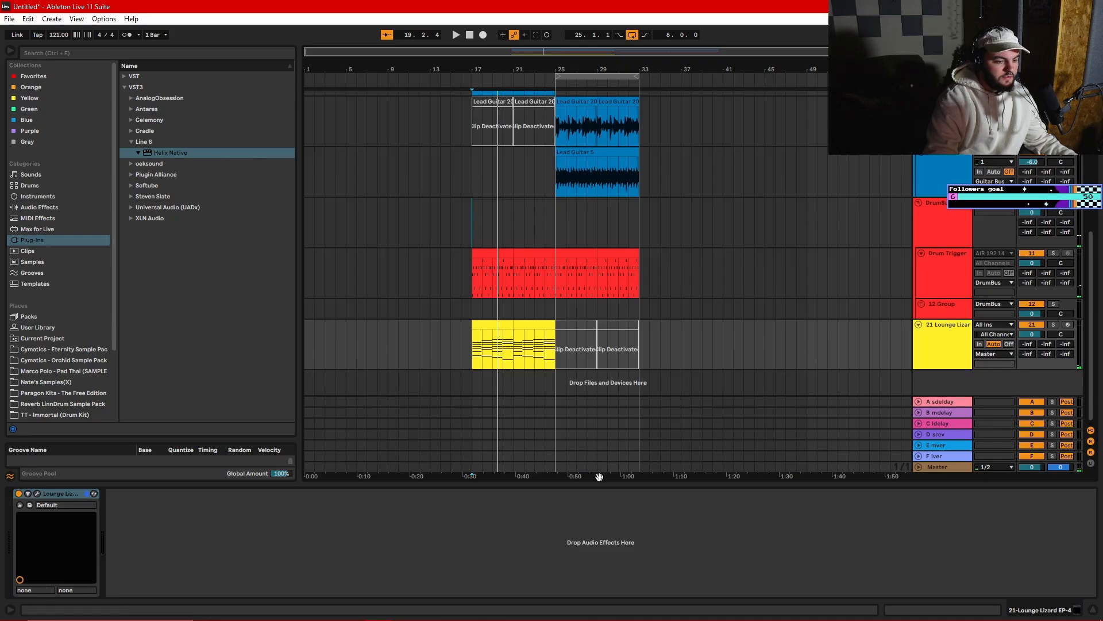
left_click_drag(598, 484, 596, 546)
scroll(518, 384, "up", 5)
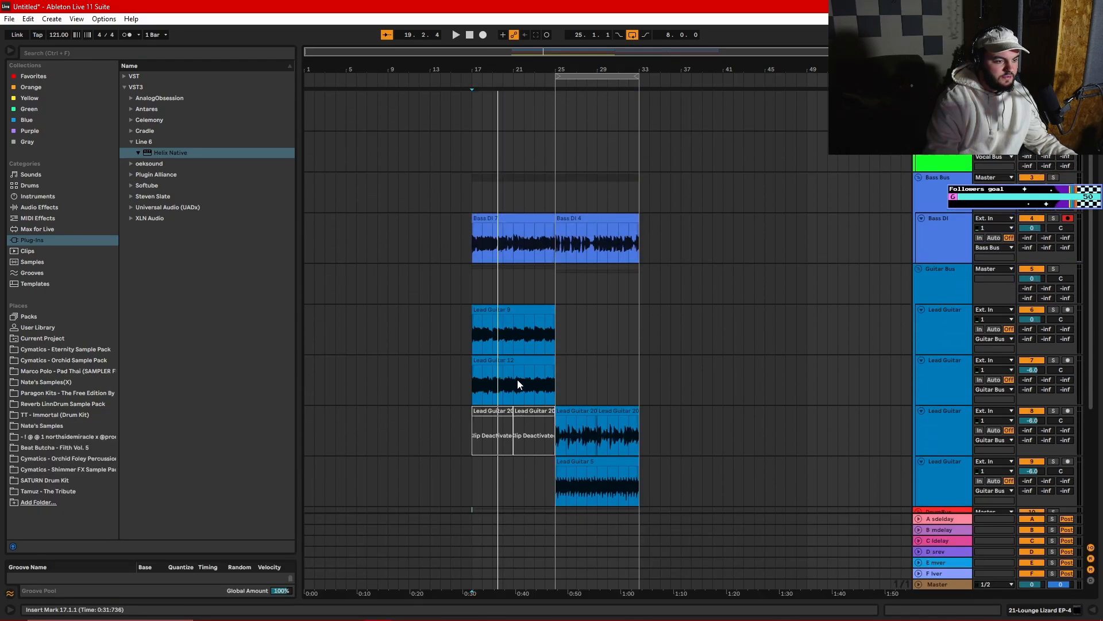
scroll(516, 377, "up", 3)
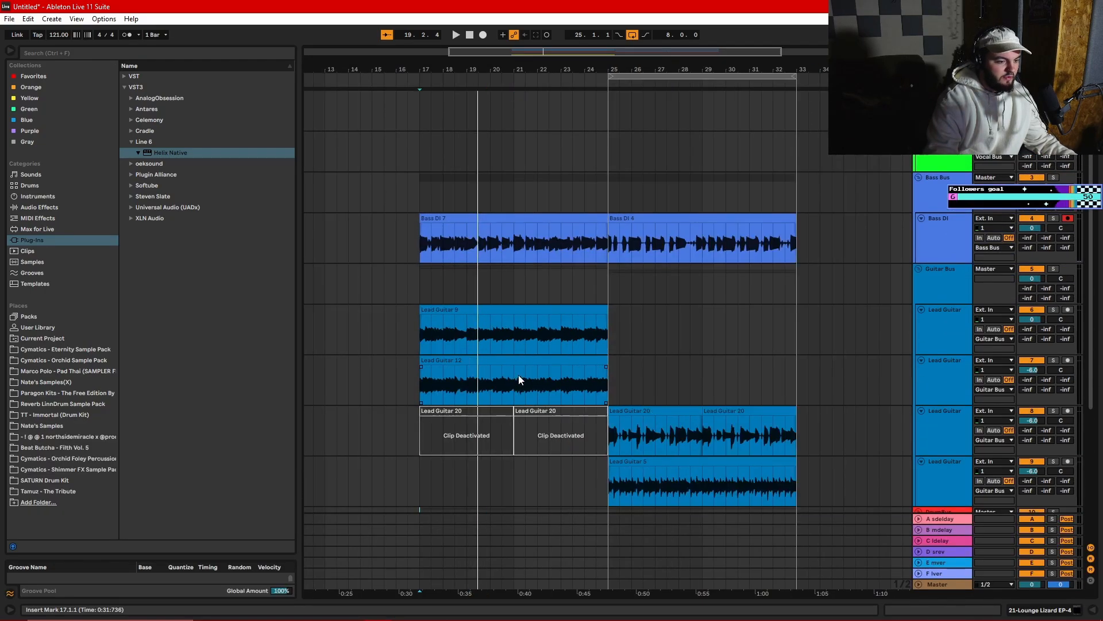
scroll(518, 375, "left", 2)
left_click(713, 323)
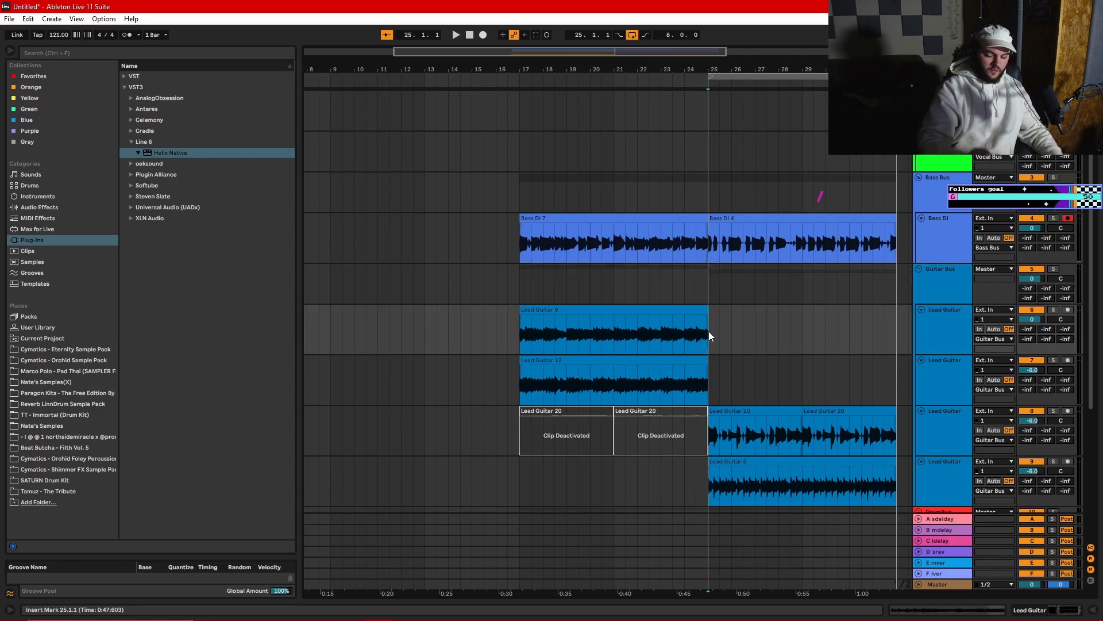
left_click(483, 34)
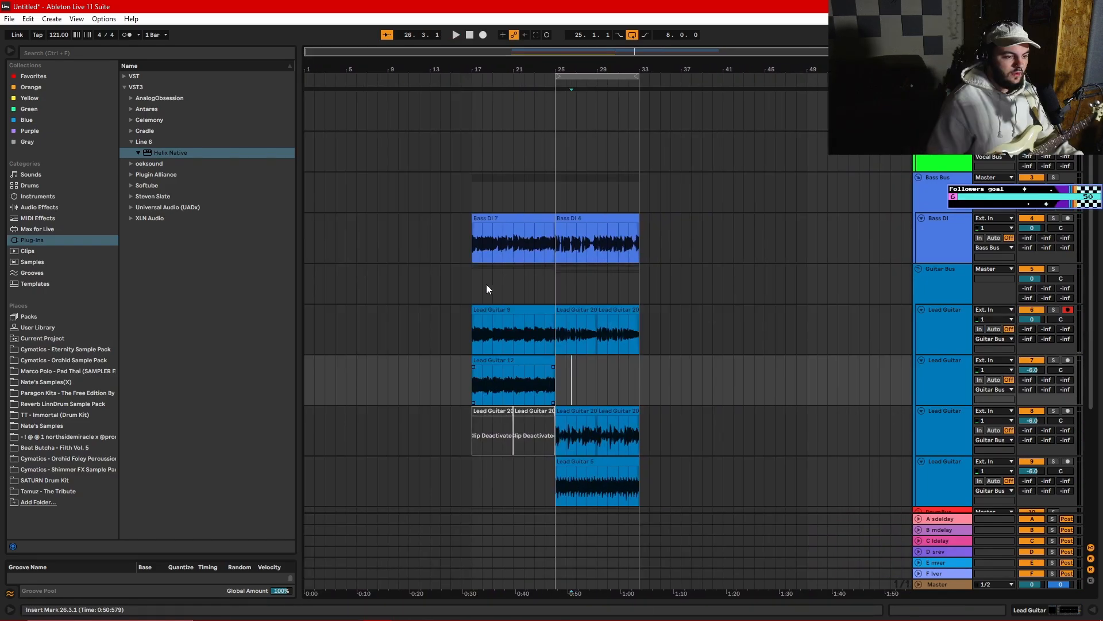
- Copy the four-bar Lounge Lizard clip from bar 17 to bar 13 and open the copy's notes
left_click(478, 289)
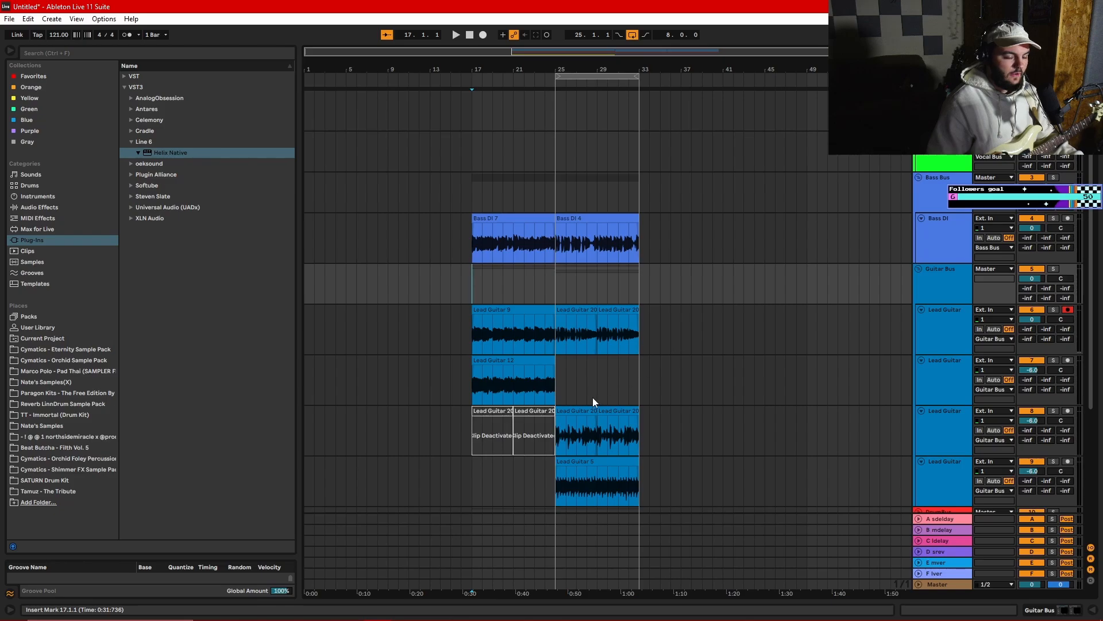
scroll(594, 392, "down", 5)
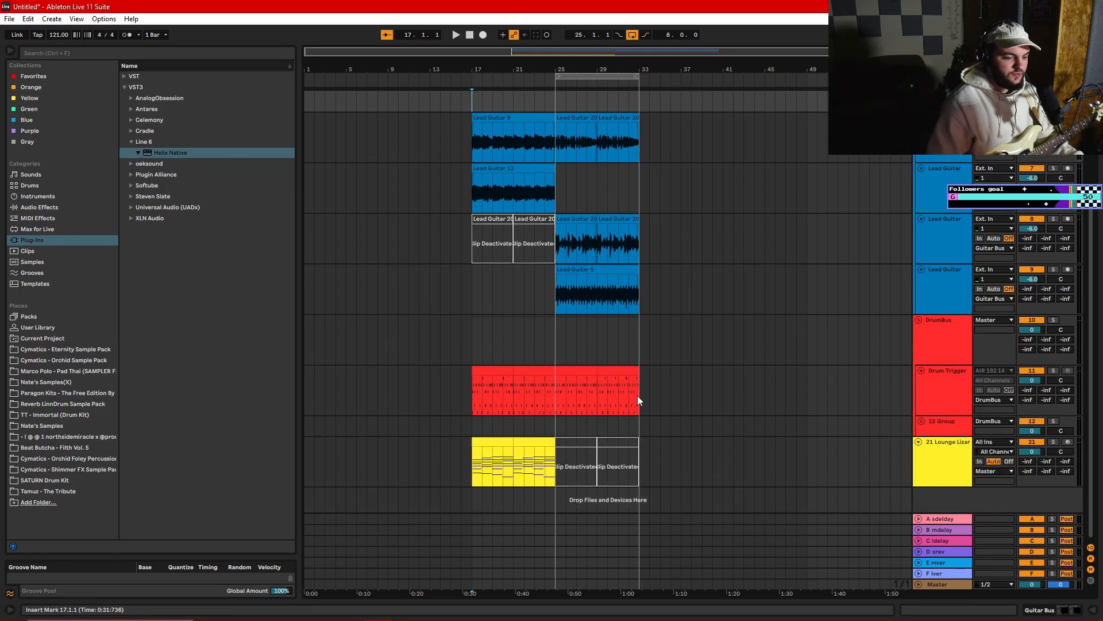
scroll(532, 381, "up", 2)
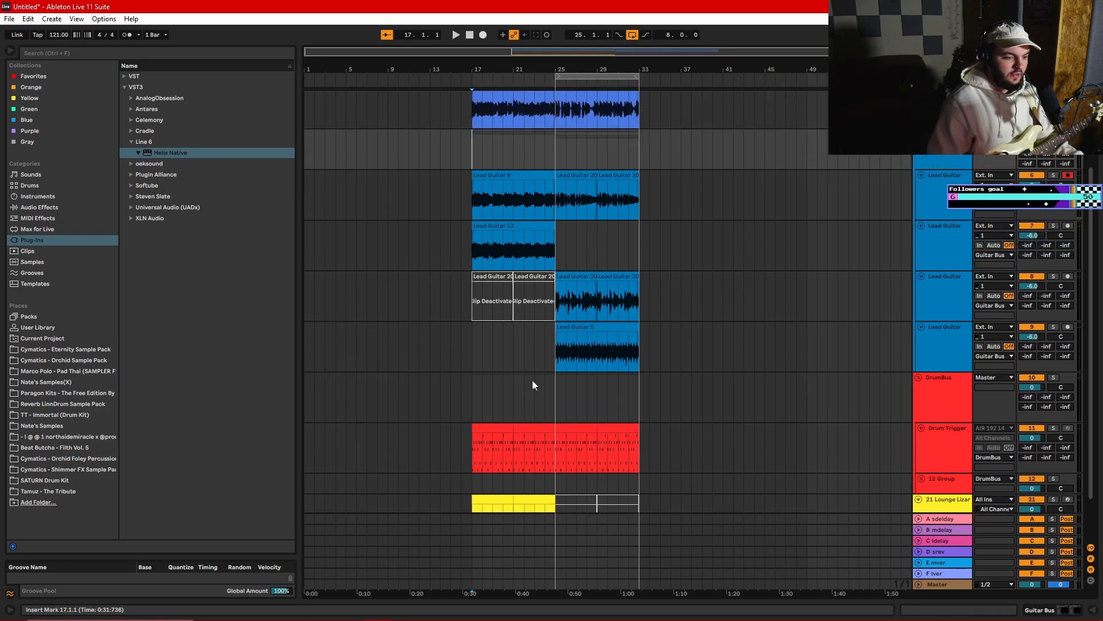
scroll(533, 380, "down", 2)
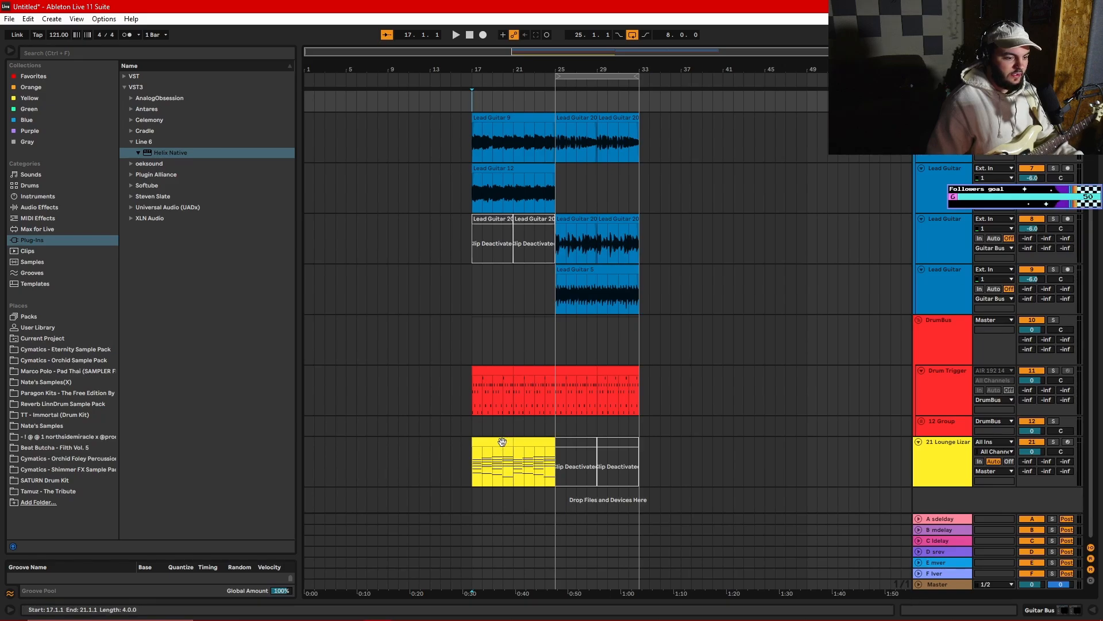
left_click_drag(502, 441, 449, 447)
double_click(461, 443)
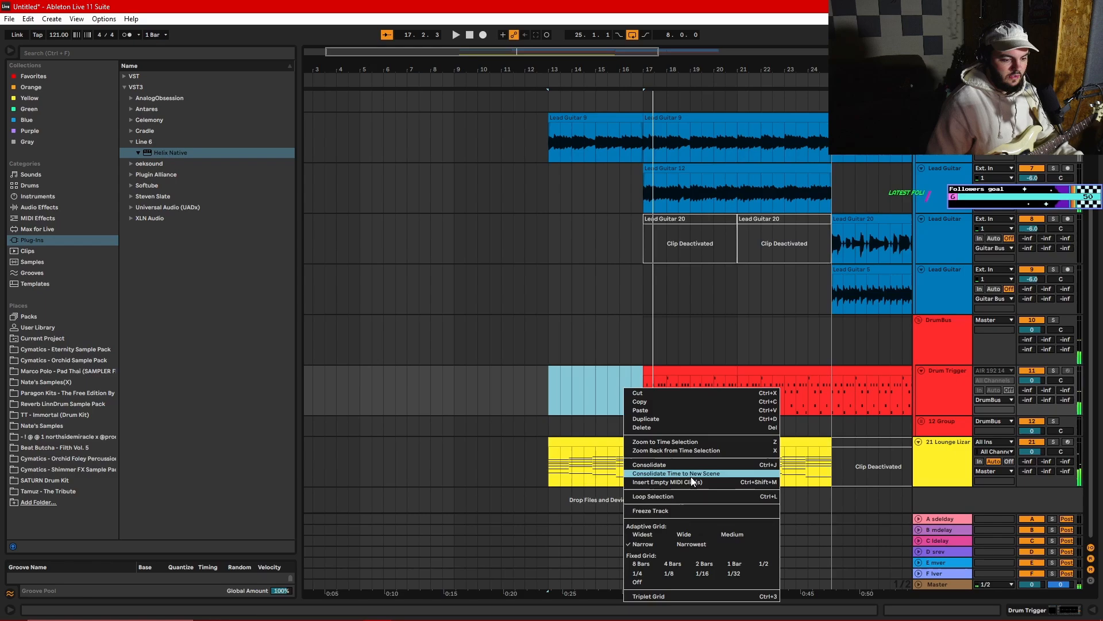
- Add D1 hits at 4.4.1 and 4.4.3 in the empty four-bar drum clip at bar 13
left_click(692, 478)
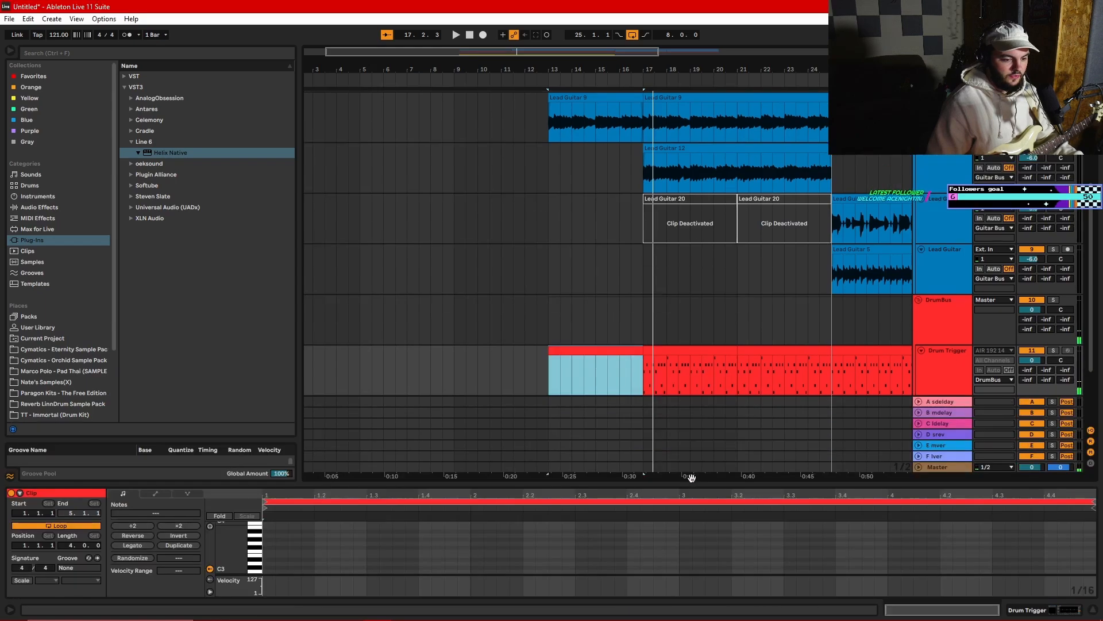
left_click_drag(672, 481, 670, 246)
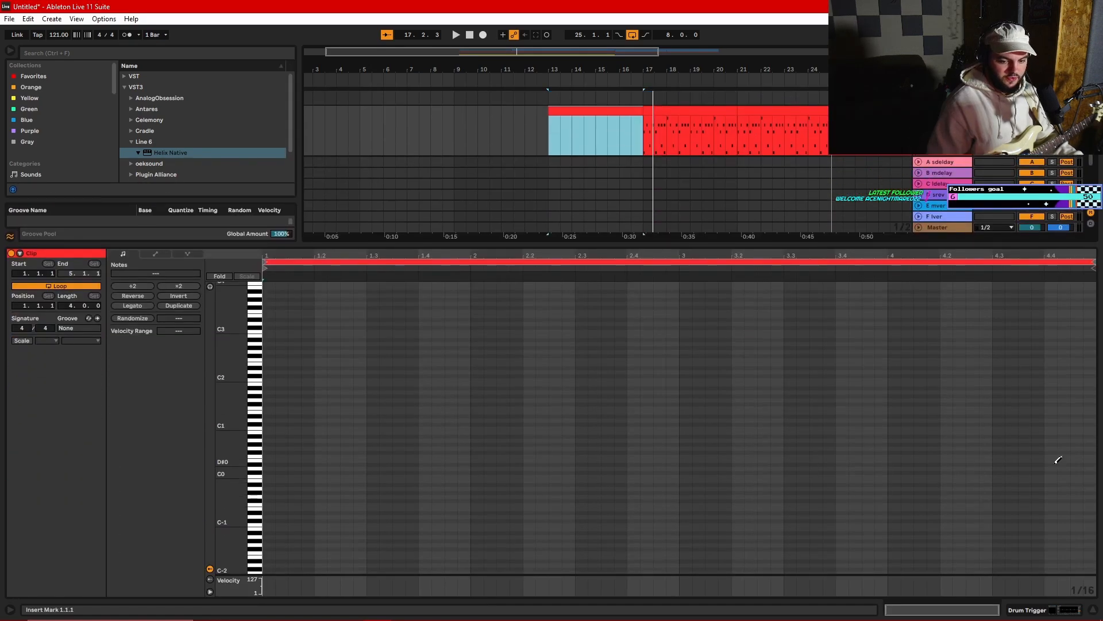
left_click(1055, 419)
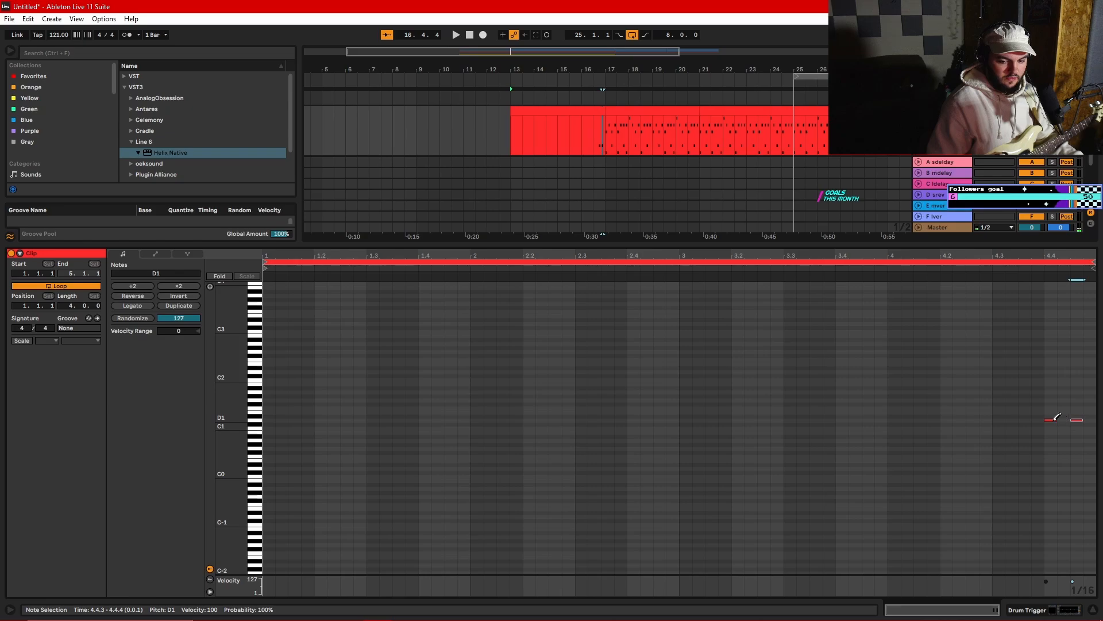
left_click(1017, 271)
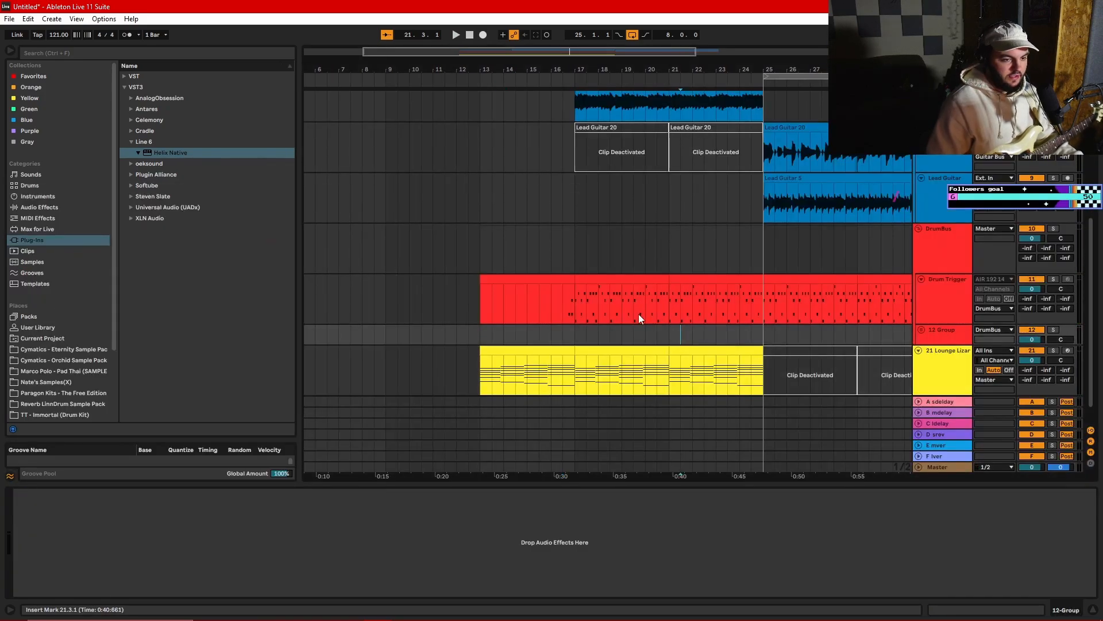
scroll(639, 314, "up", 9)
scroll(643, 278, "down", 6)
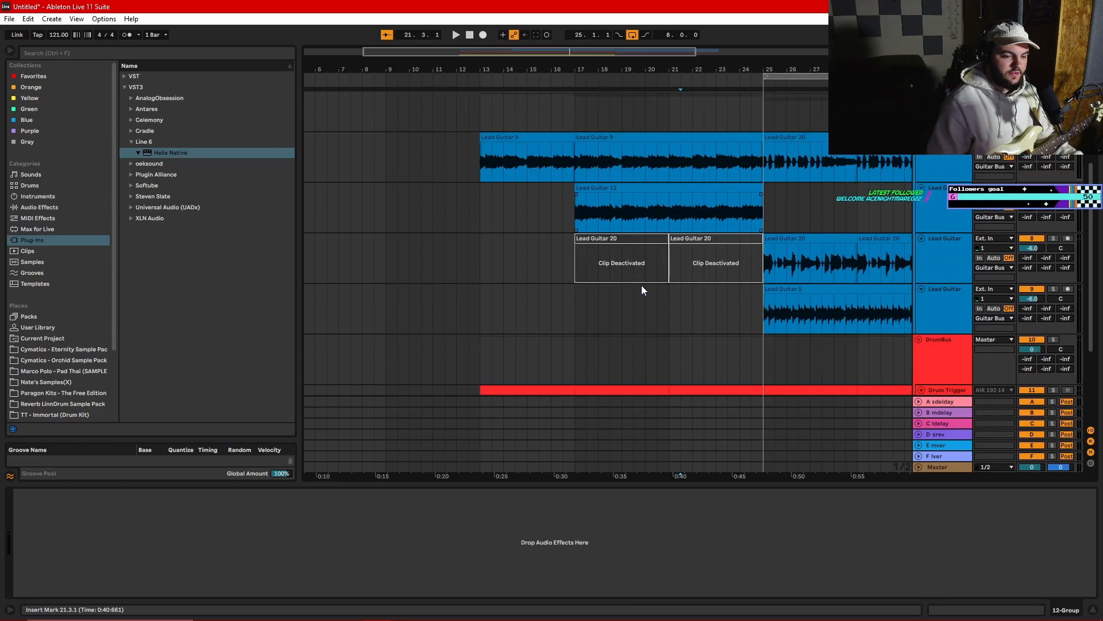
scroll(641, 285, "down", 5)
left_click(933, 351)
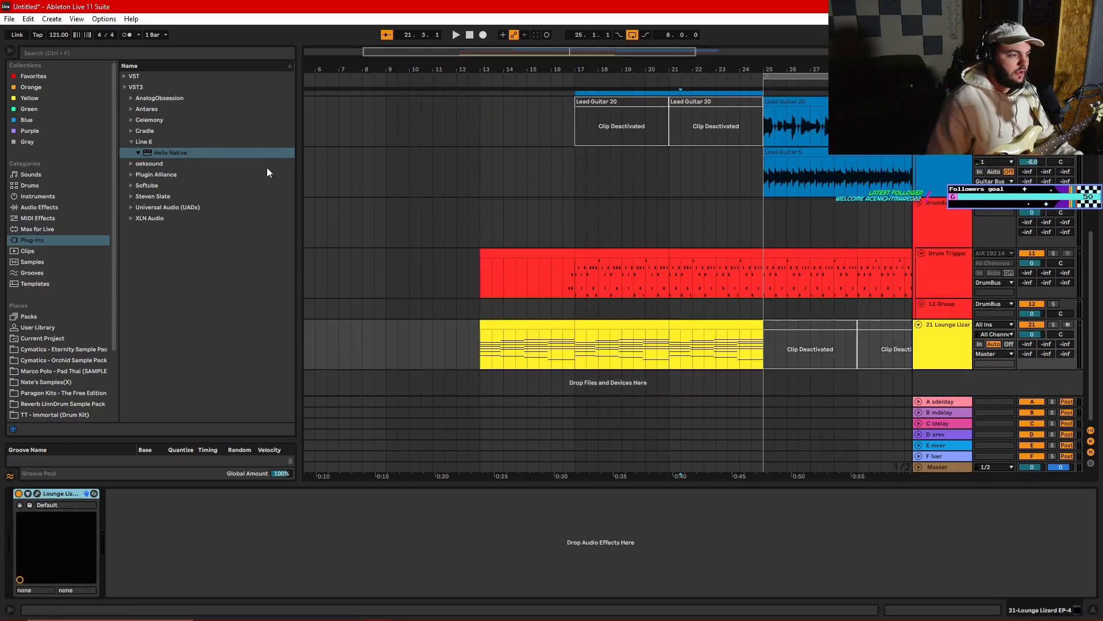
left_click(130, 142)
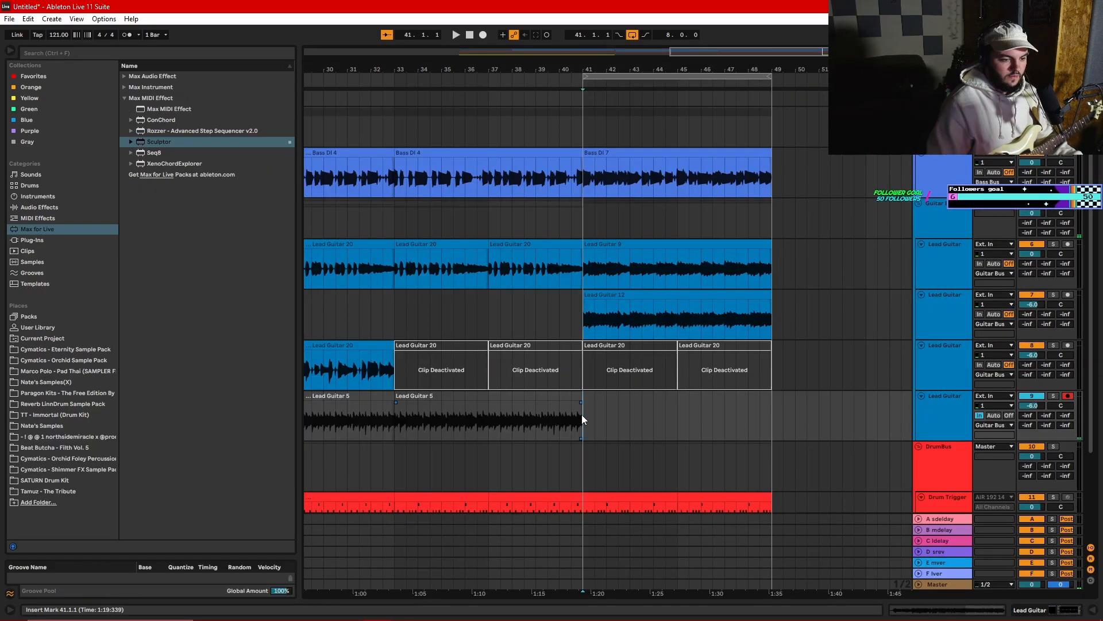
- Record a guitar part on the lowest Lead Guitar track from bar 41 to bar 49
scroll(584, 416, "down", 4)
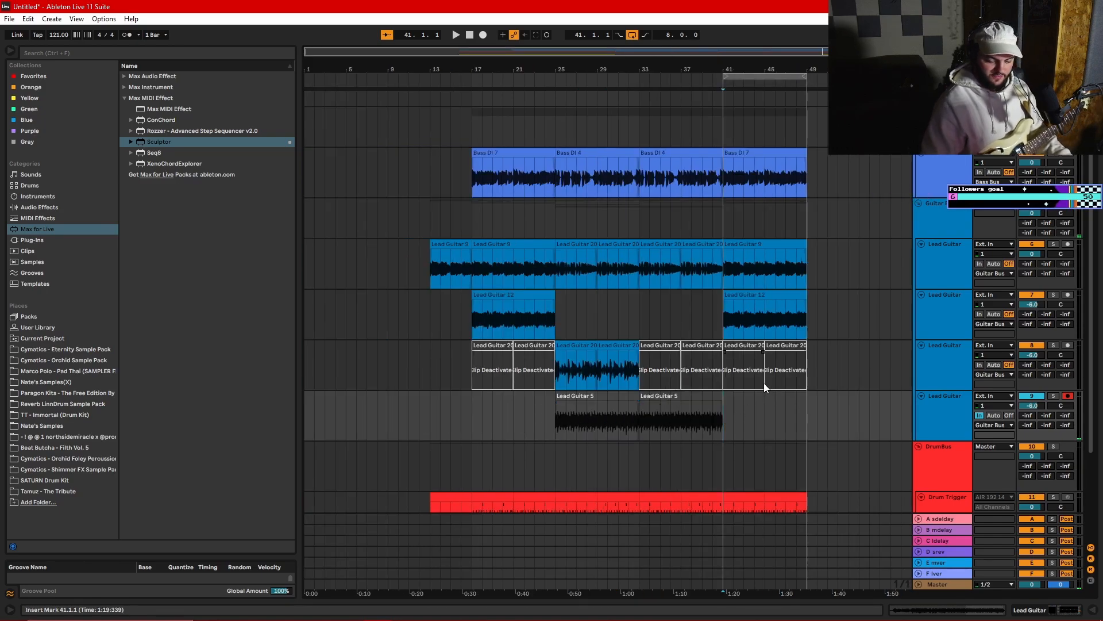
left_click(483, 35)
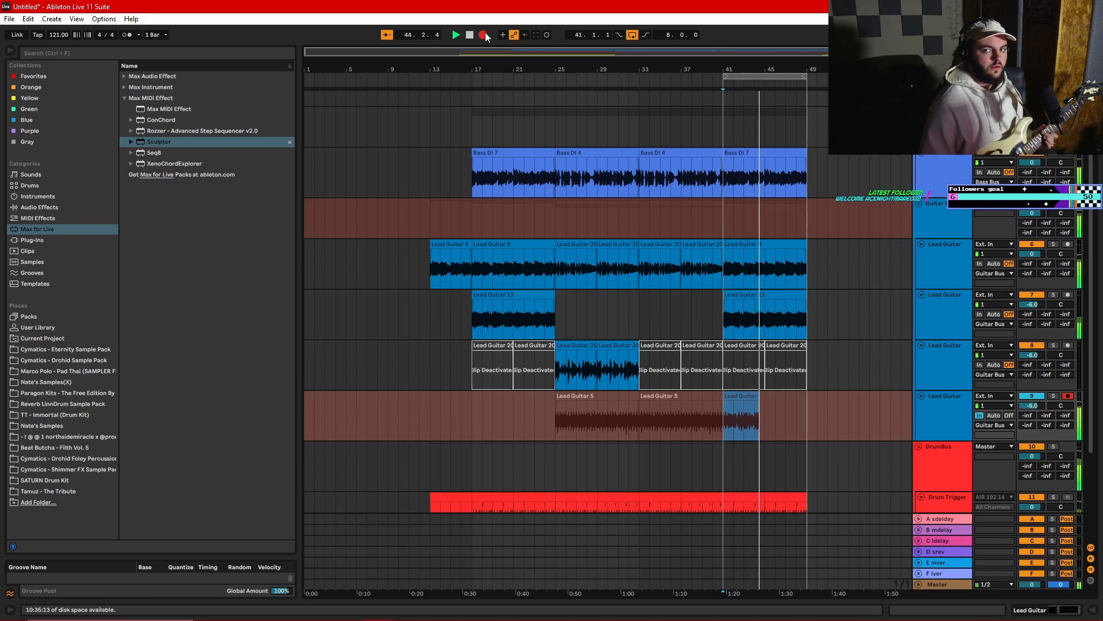
key("space")
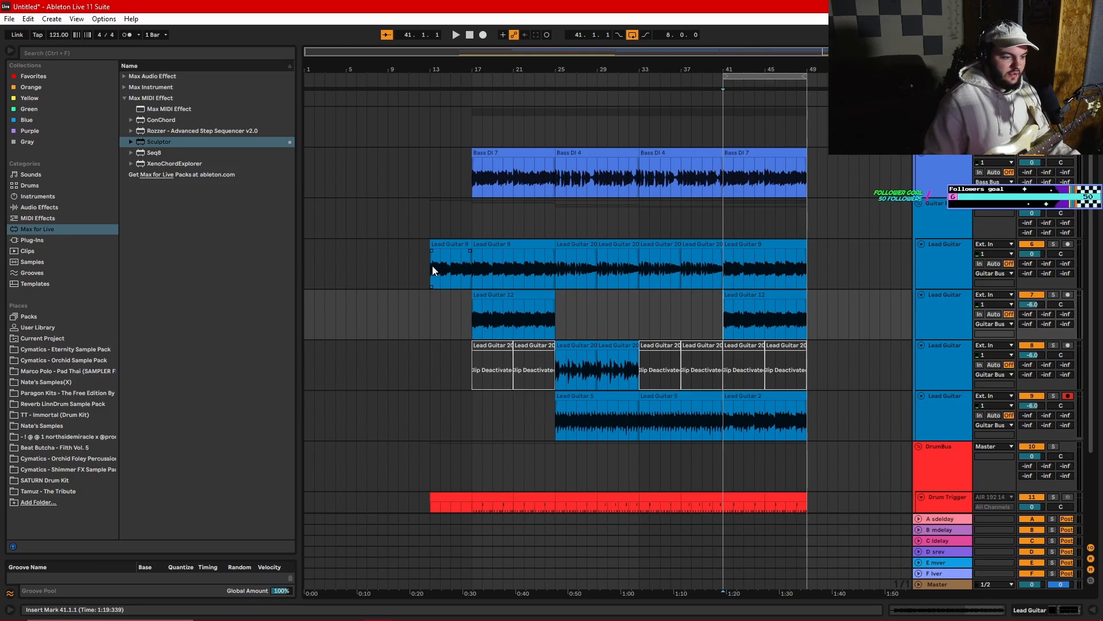
- Loop bars 29–33 and record a new guitar part there on the third Lead Guitar track in place of the deactivated clip
left_click_drag(433, 267, 704, 280)
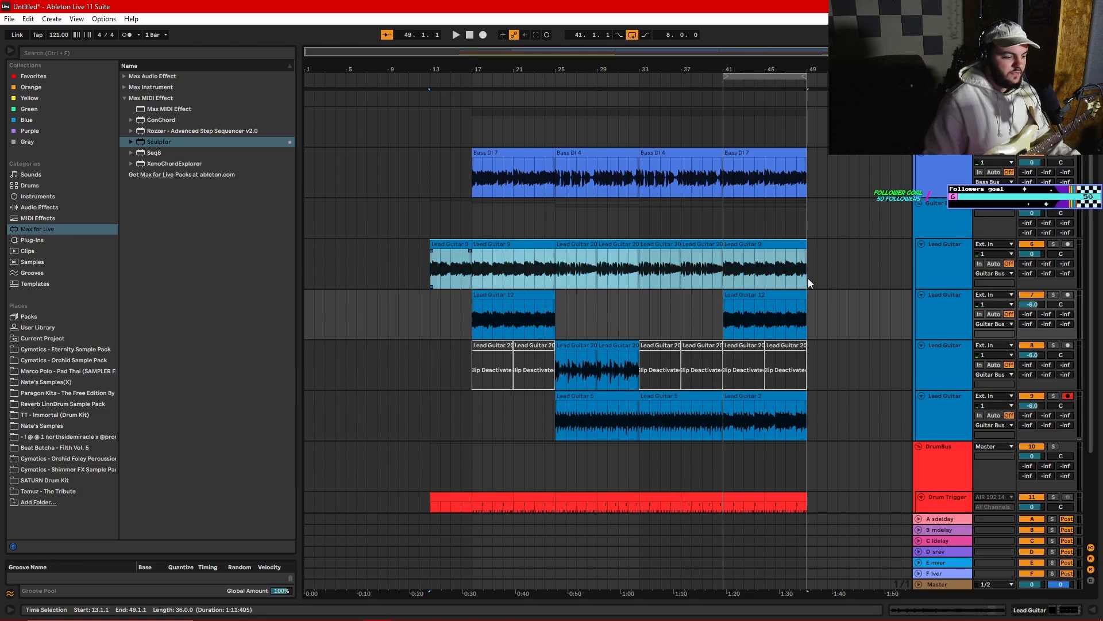
left_click(640, 326)
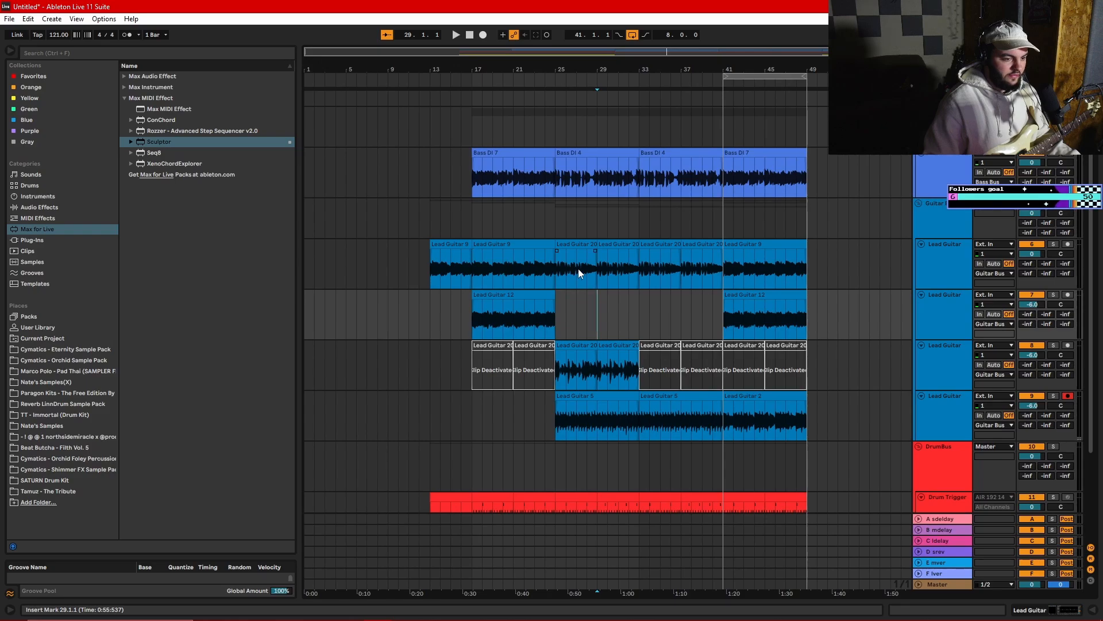
scroll(579, 268, "up", 3, "ctrl")
left_click(529, 264)
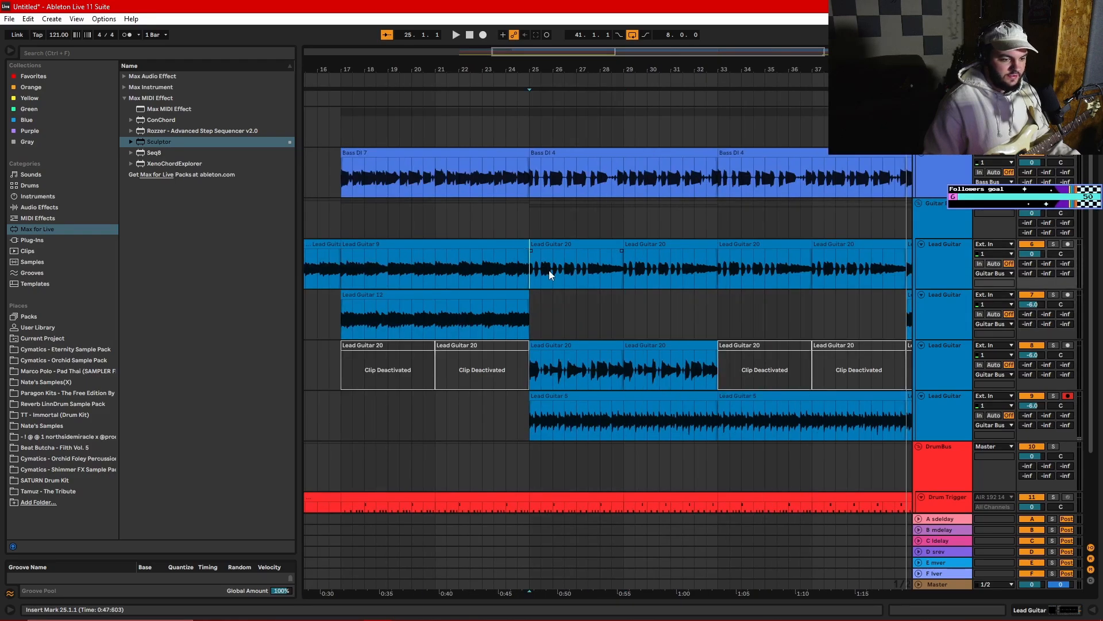
key("ctrl+z")
key("ctrl+l")
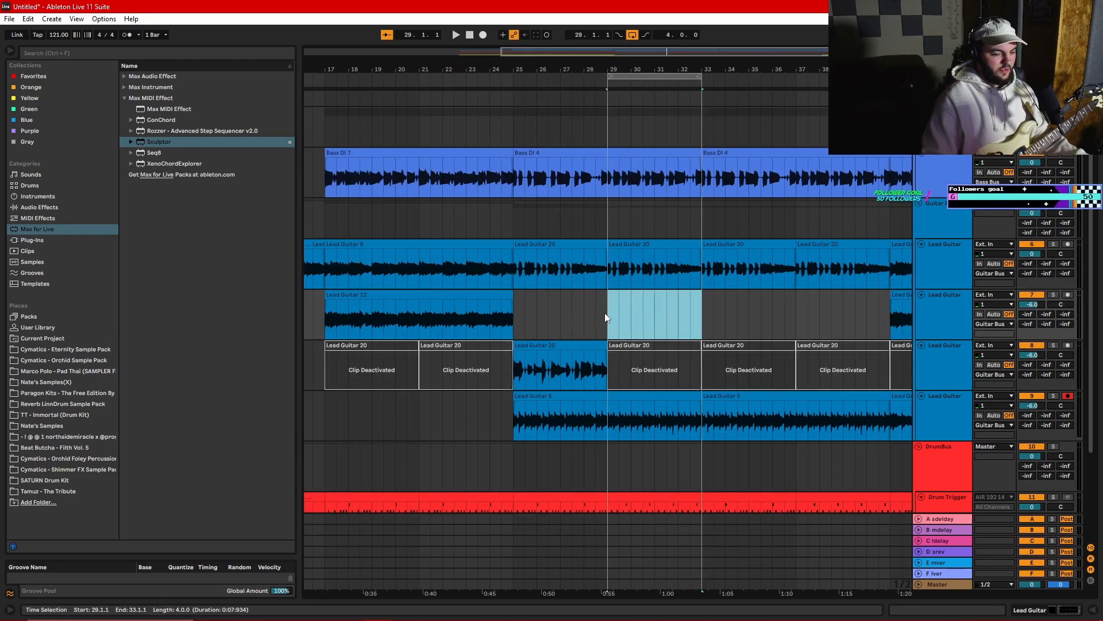
left_click(607, 316)
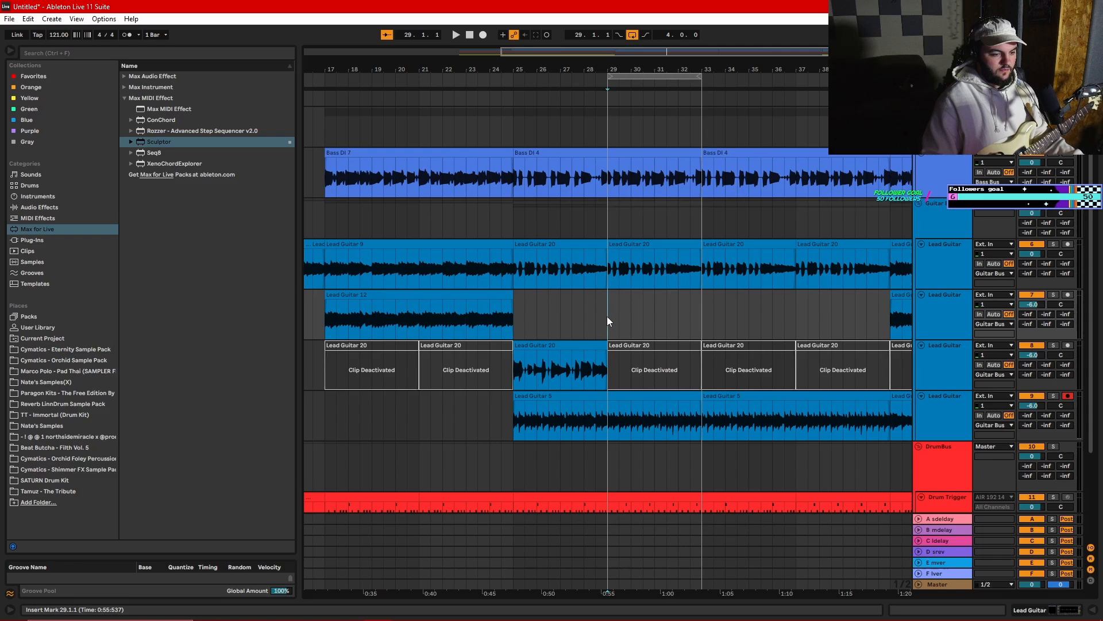
left_click(981, 364)
left_click(479, 36)
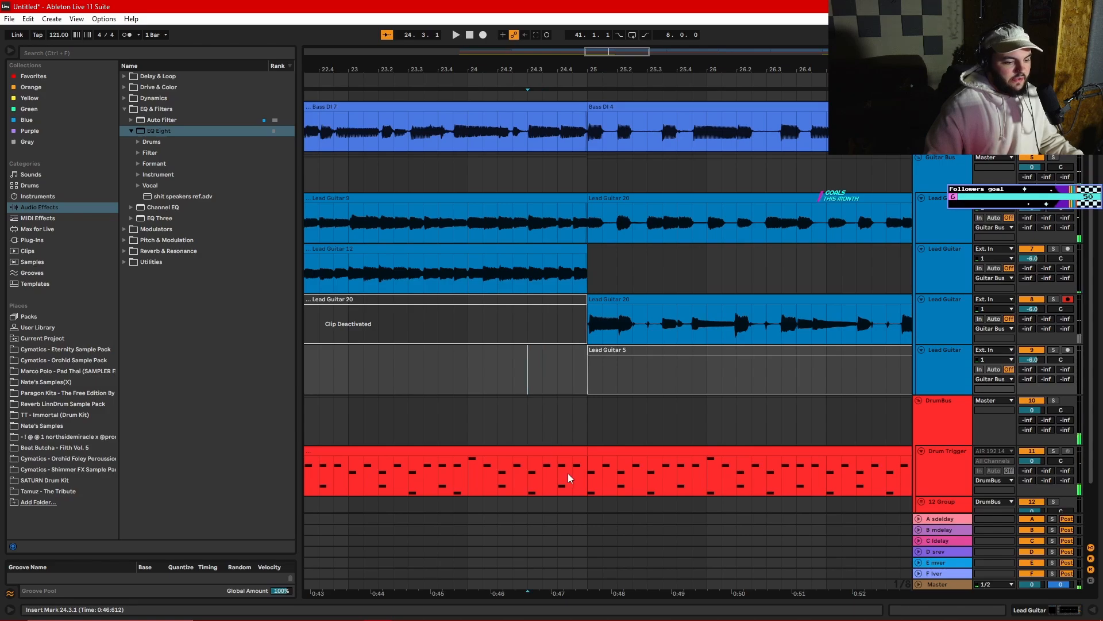
- Open the notes of the drum clip at bars 21–25 and place an A#1 hit at 4.4.3
double_click(568, 474)
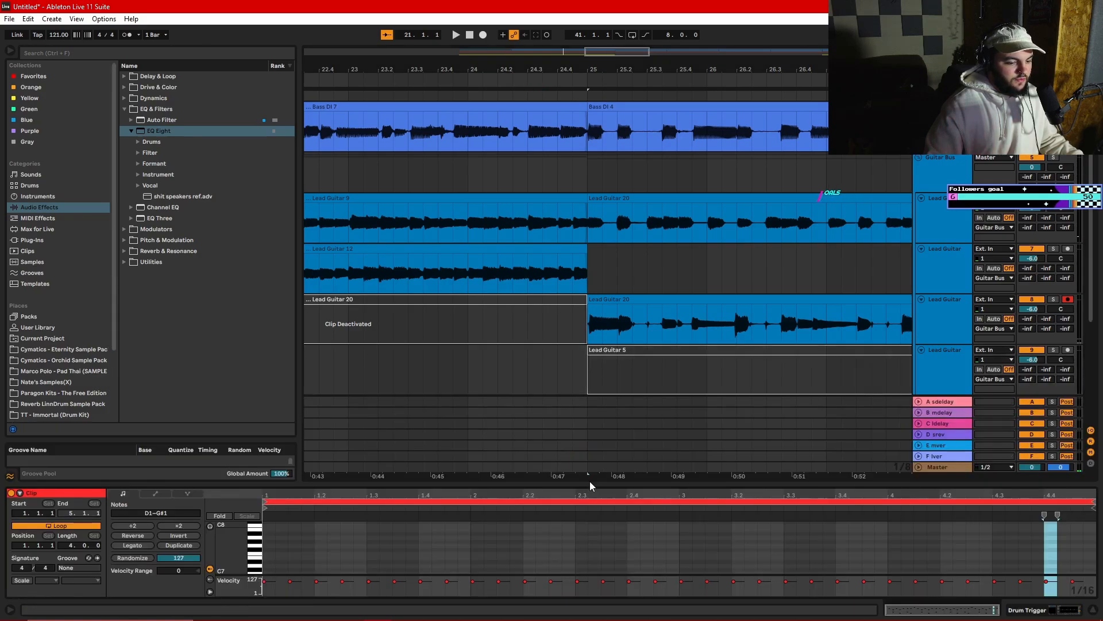
left_click_drag(592, 484, 623, 117)
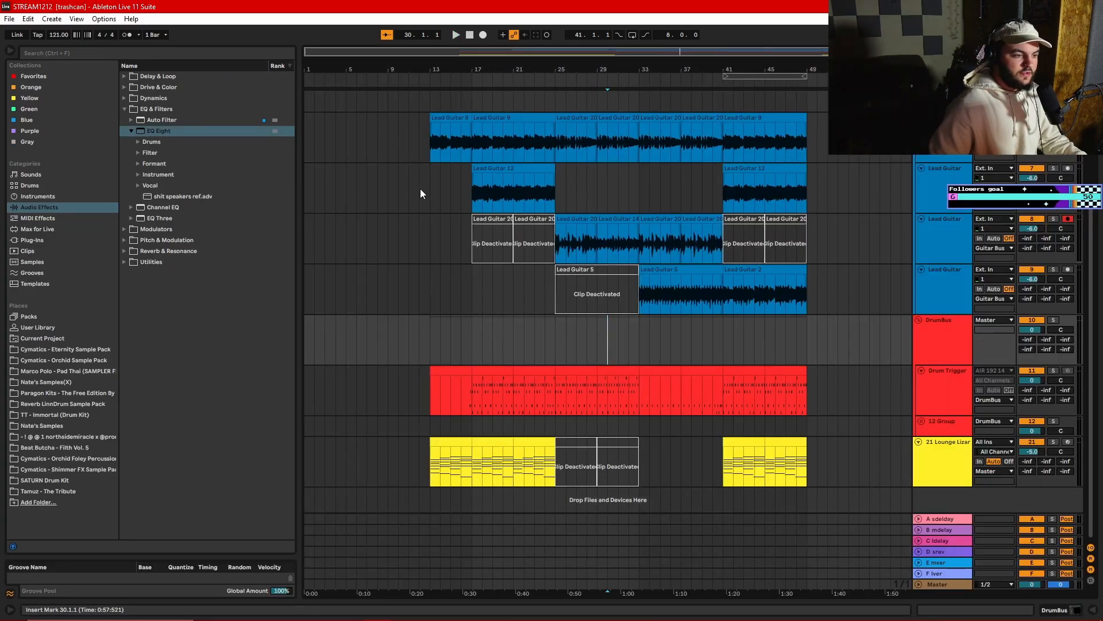
left_click(427, 190)
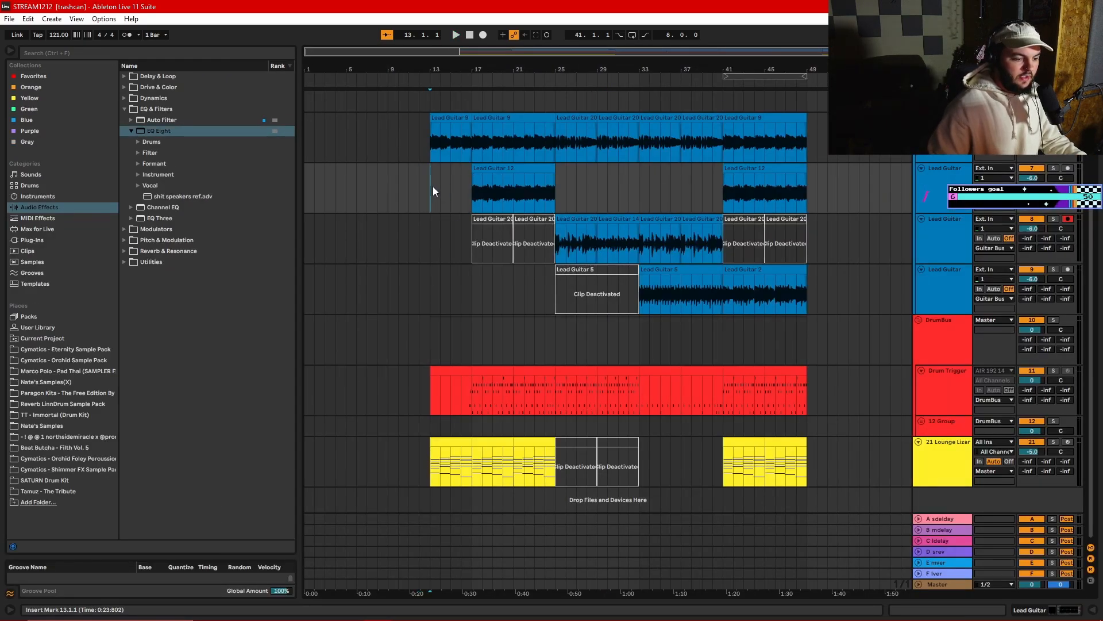
- Loop bars 17–25 and fill them with Tam Shnare.wav from Beat Butcha - Filth Vol. 5 on a new audio track at -11.7 dB
left_click(477, 298)
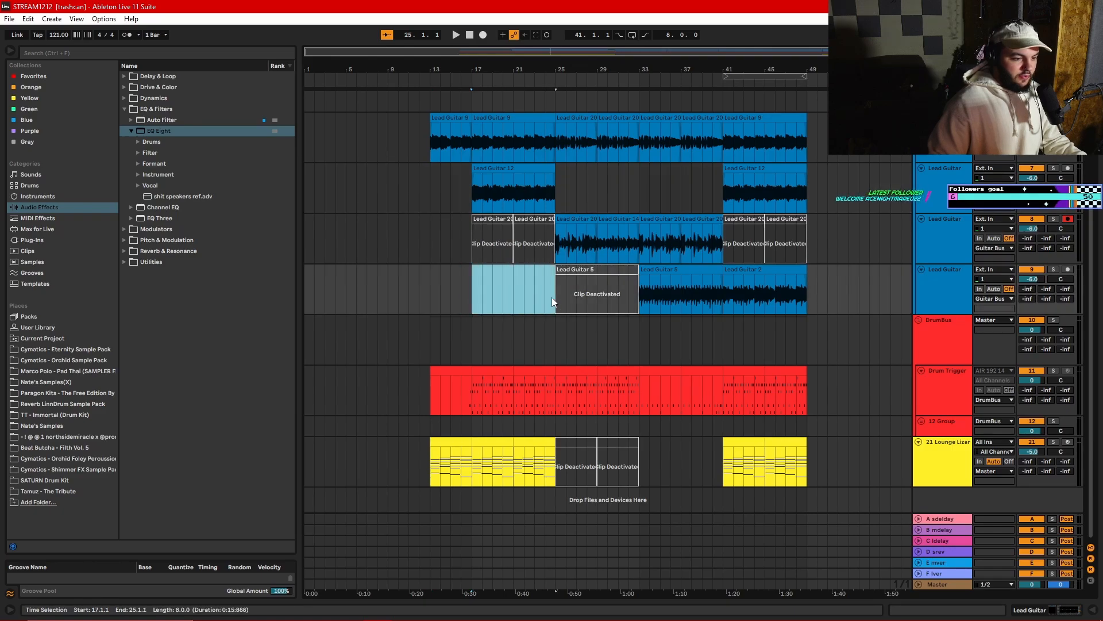
key("ctrl+l")
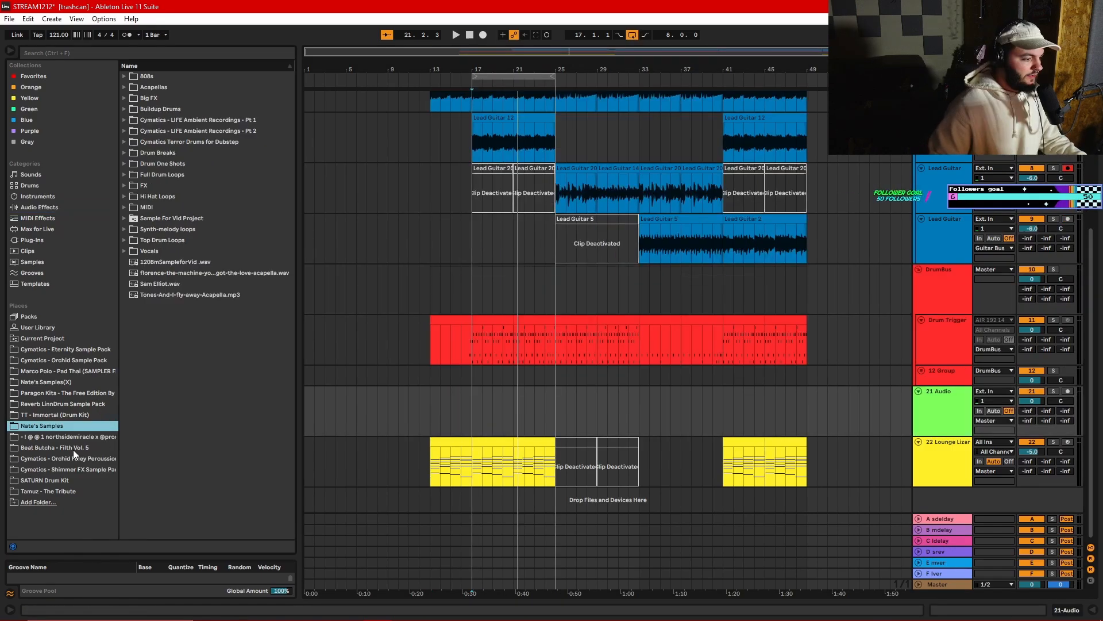
left_click(74, 449)
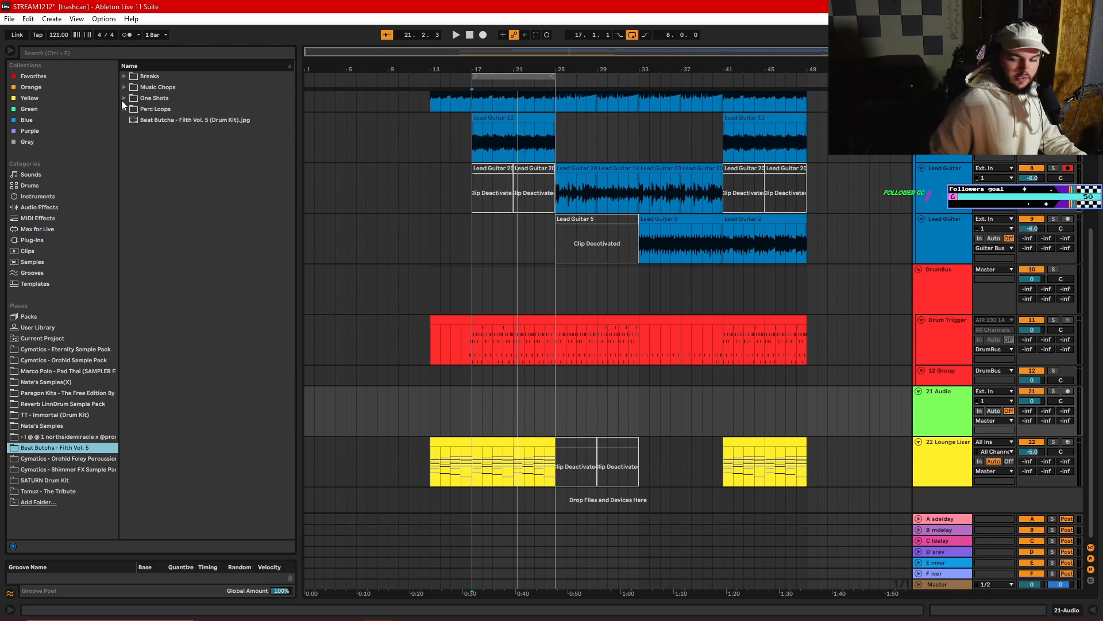
left_click_drag(171, 446, 559, 393)
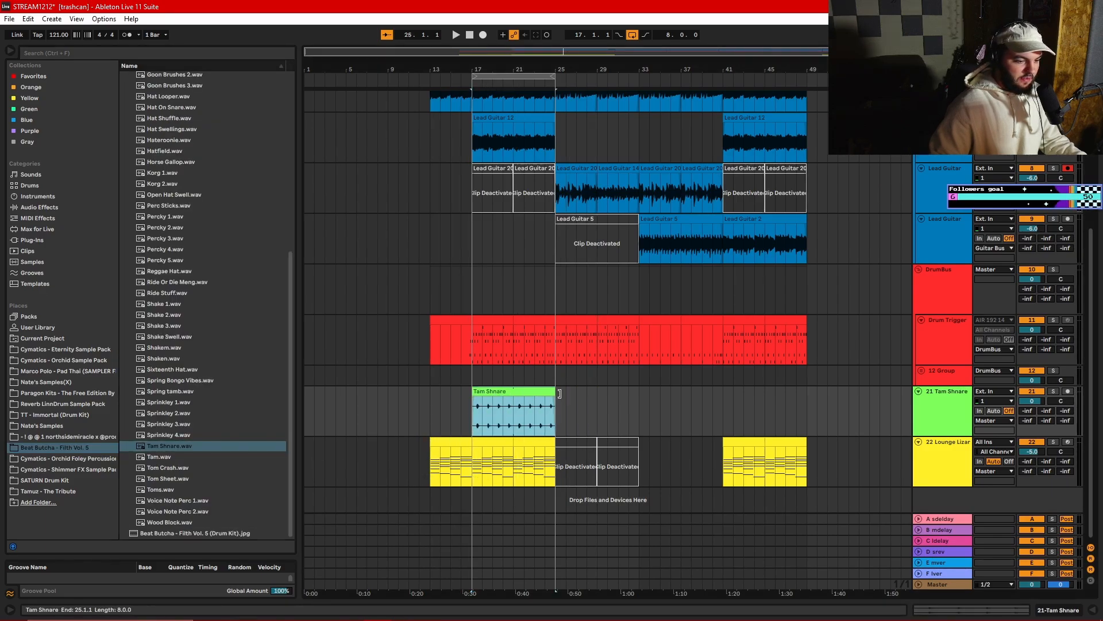
double_click(505, 409)
left_click_drag(1032, 360, 1032, 389)
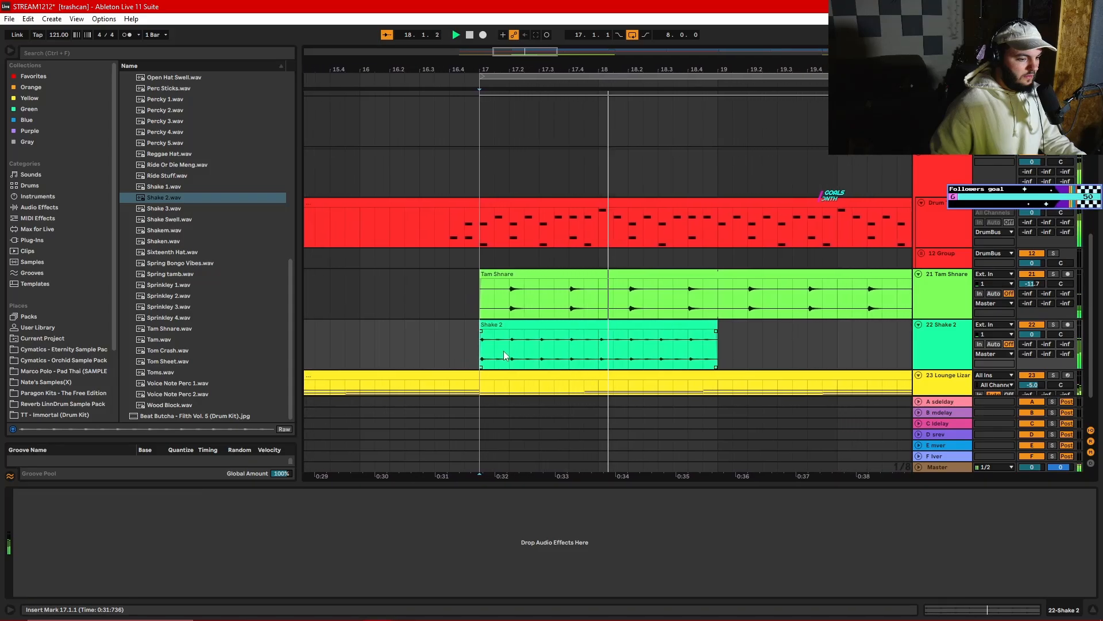
- Split out the Shake 2 slice from 17.1.3 to 17.2.1 and repeat the chopped shaker pattern up to bar 33
left_click_drag(415, 352, 423, 350)
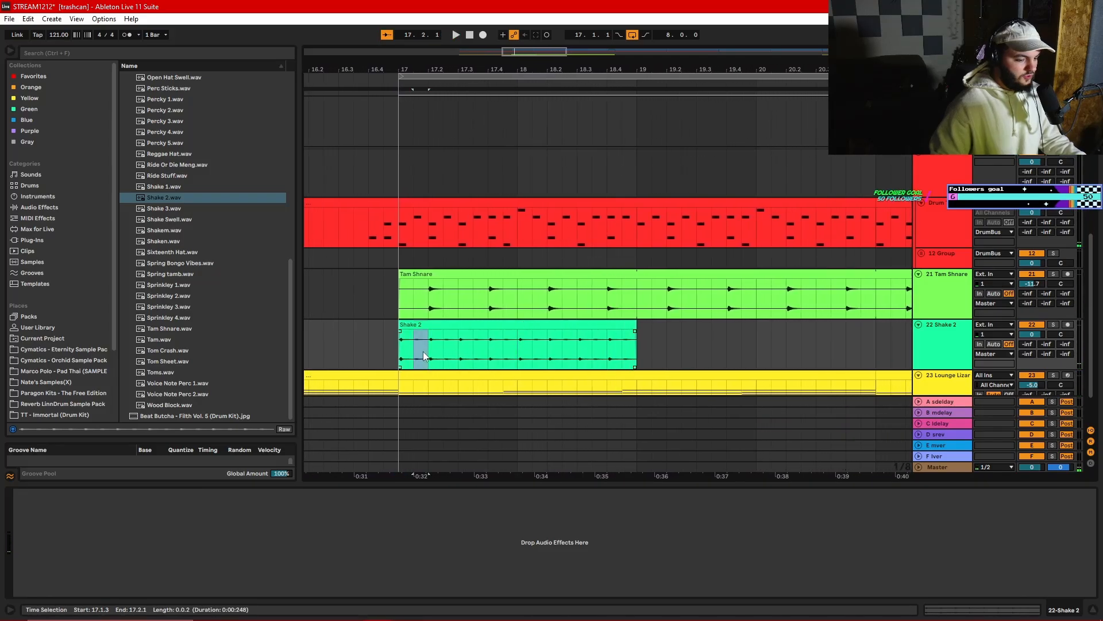
key("ctrl+e")
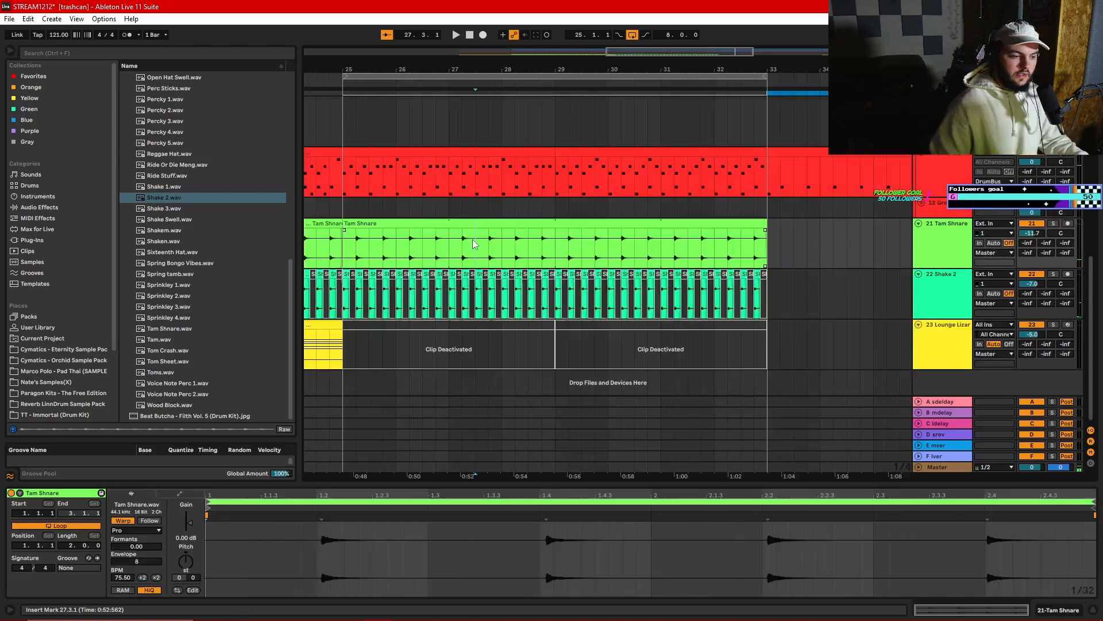
- Load Cradle's The Prince VST3 instrument on a new MIDI track below the Lounge Lizard track
left_click(953, 302)
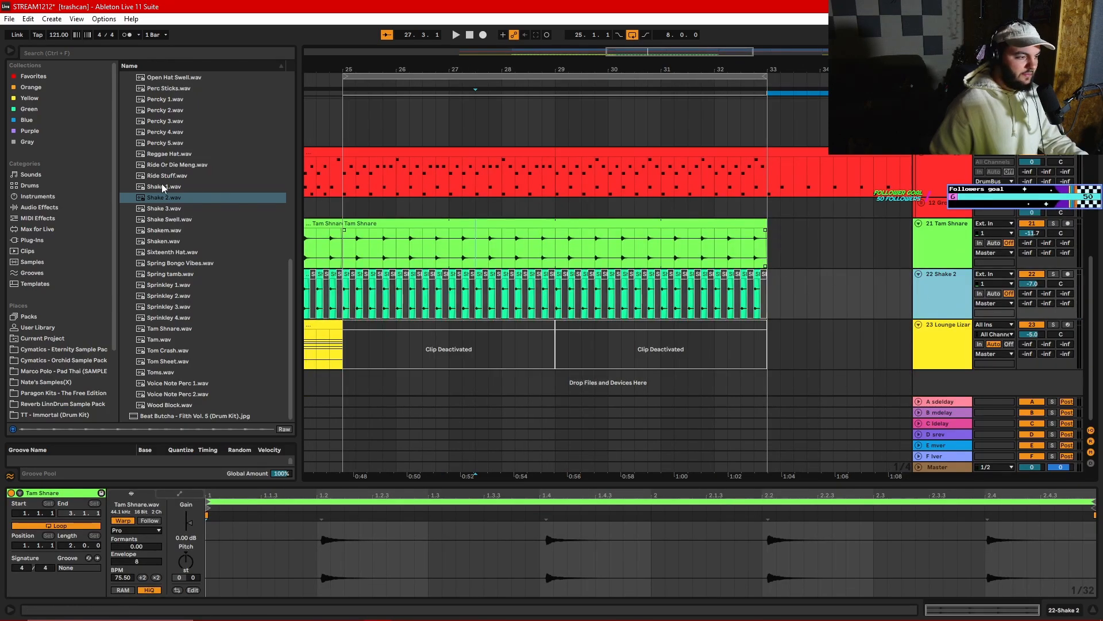
left_click(28, 239)
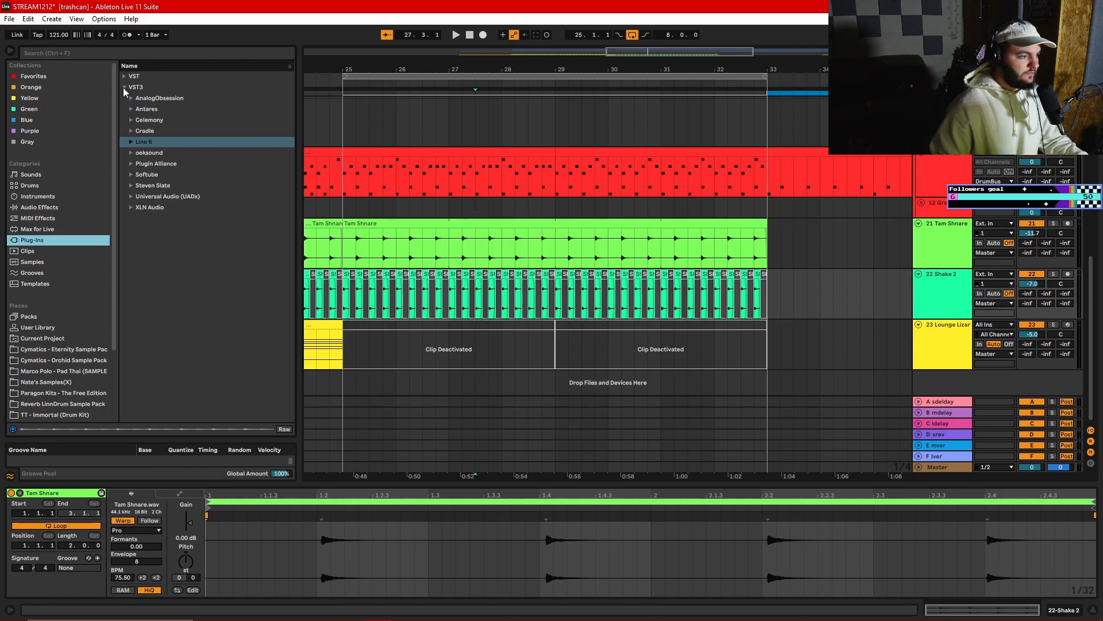
left_click(132, 131)
left_click(958, 346)
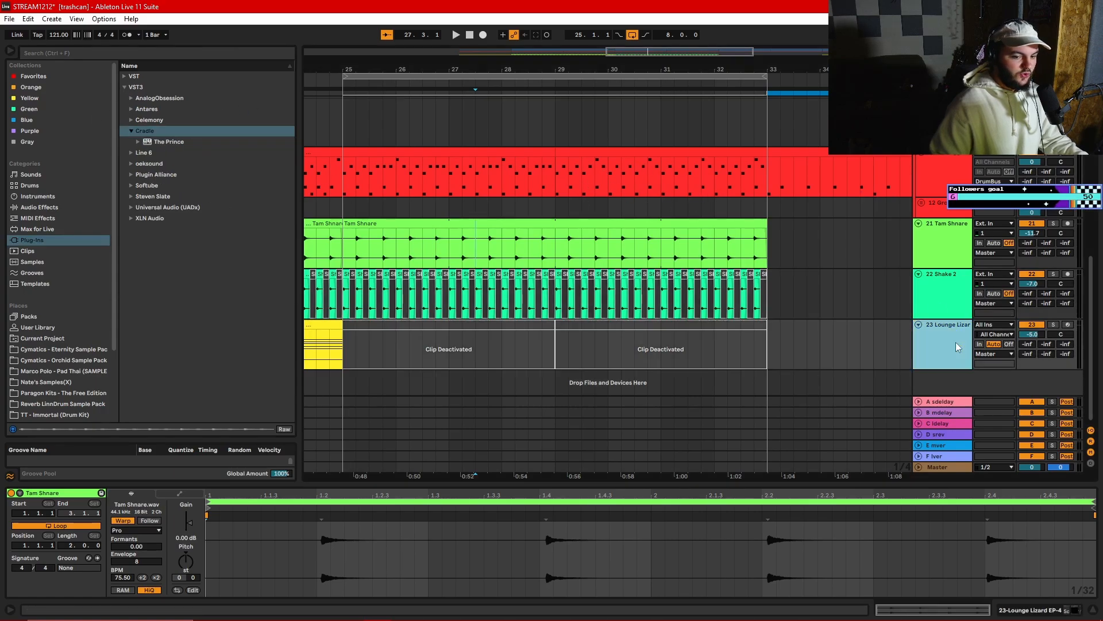
left_click_drag(168, 142, 957, 377)
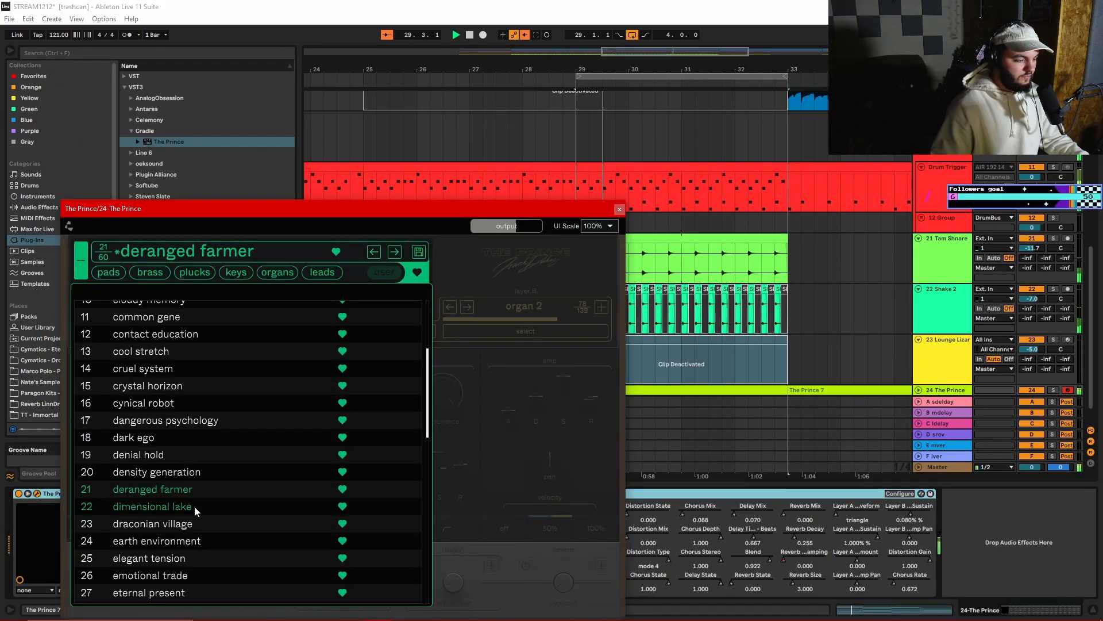
- Audition the dimensional lake preset in The Prince, choose draconian village instead and close the plug-in window
left_click(194, 506)
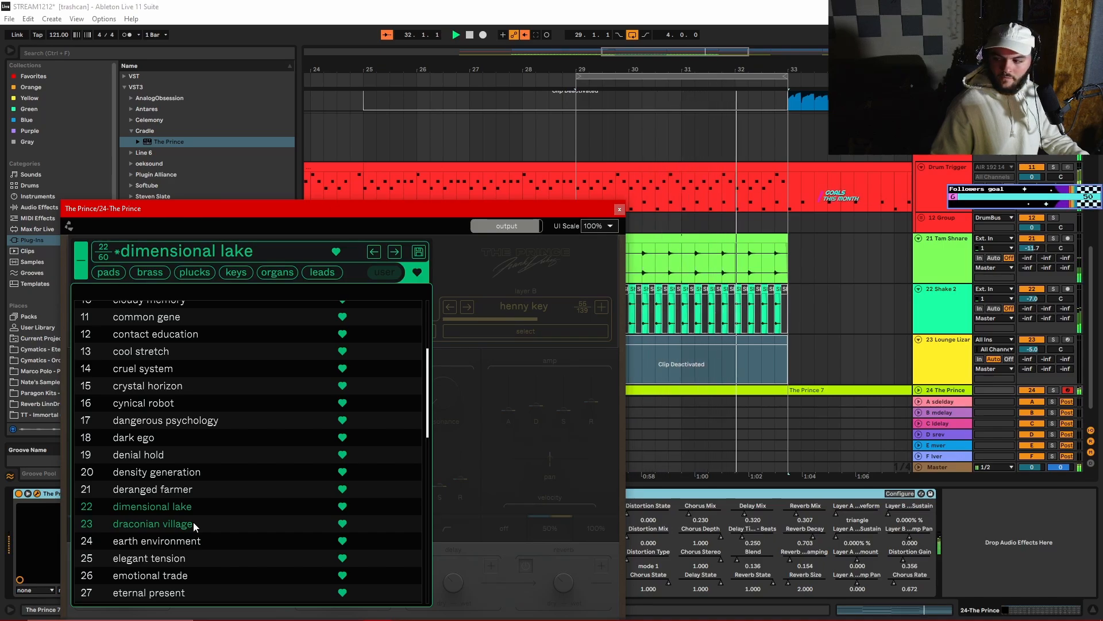
left_click(194, 523)
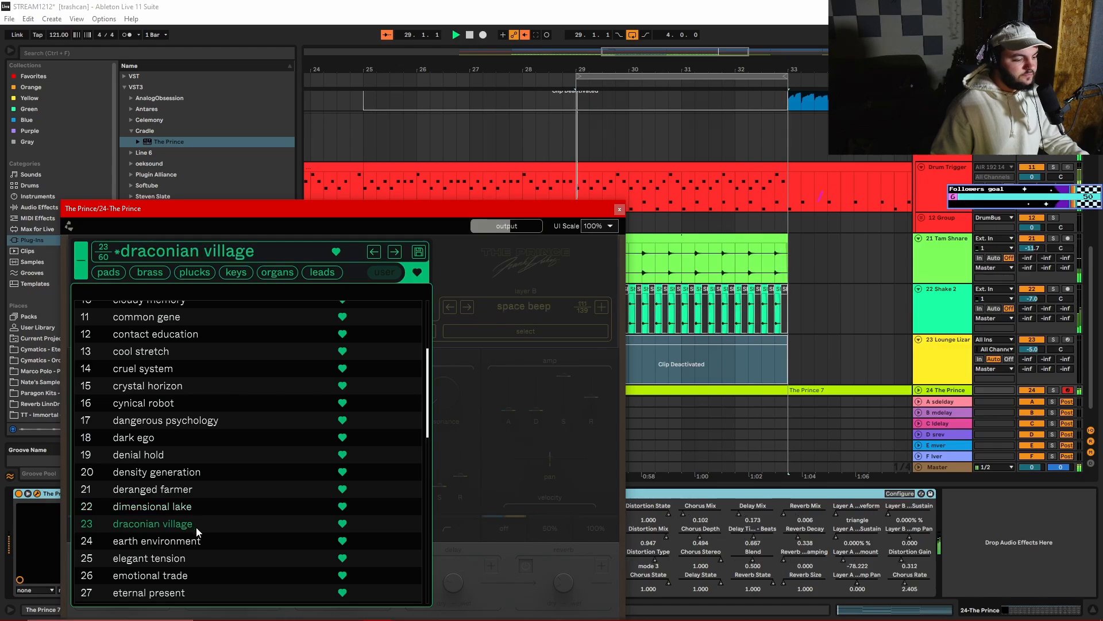
scroll(214, 529, "down", 1)
scroll(209, 512, "down", 1)
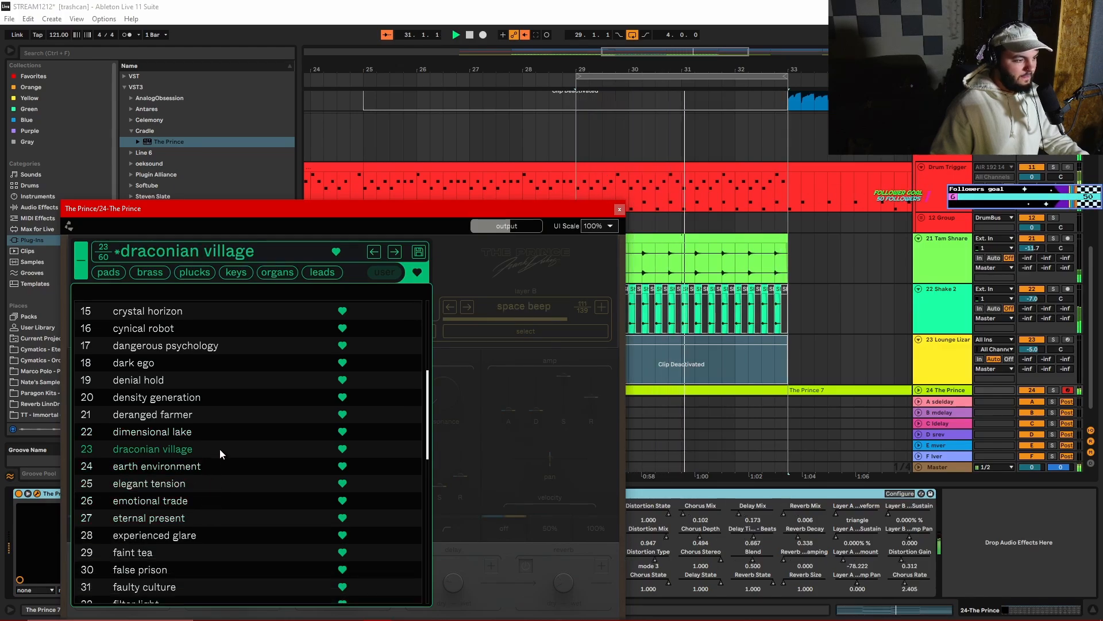
left_click(619, 210)
- Lower The Prince track's volume to -8.1 dB
scroll(981, 354, "down", 2)
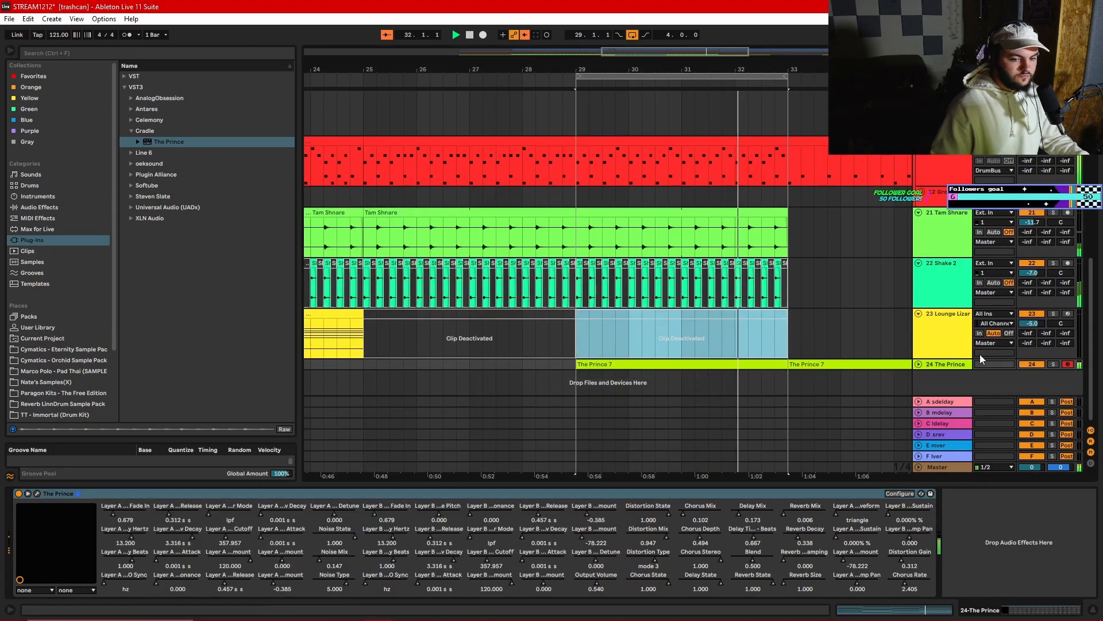
scroll(920, 368, "down", 1)
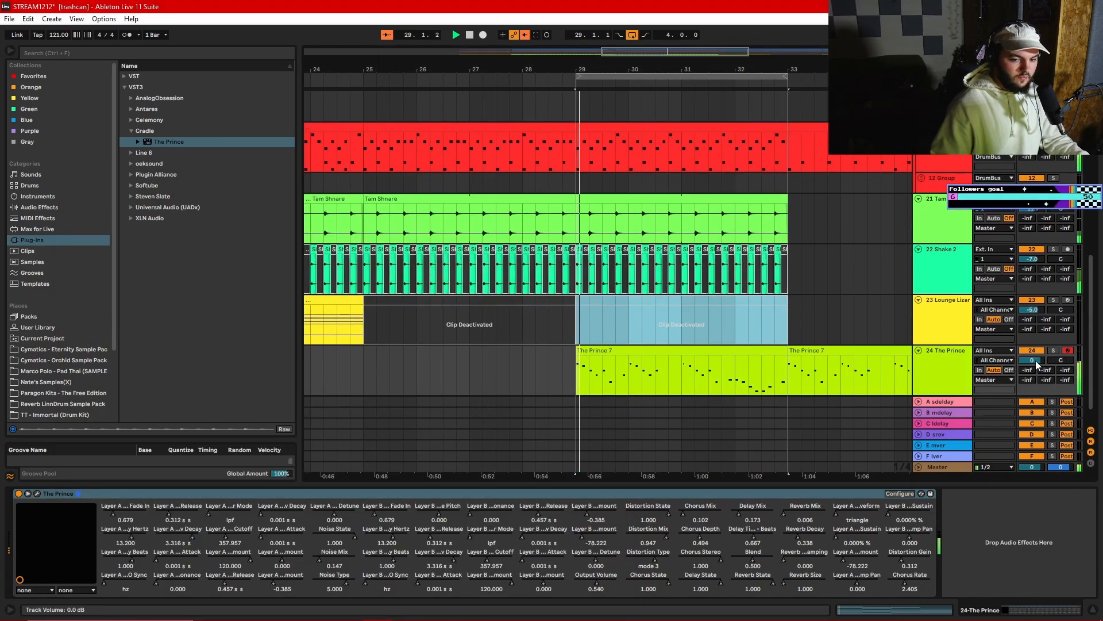
left_click_drag(1032, 360, 1032, 379)
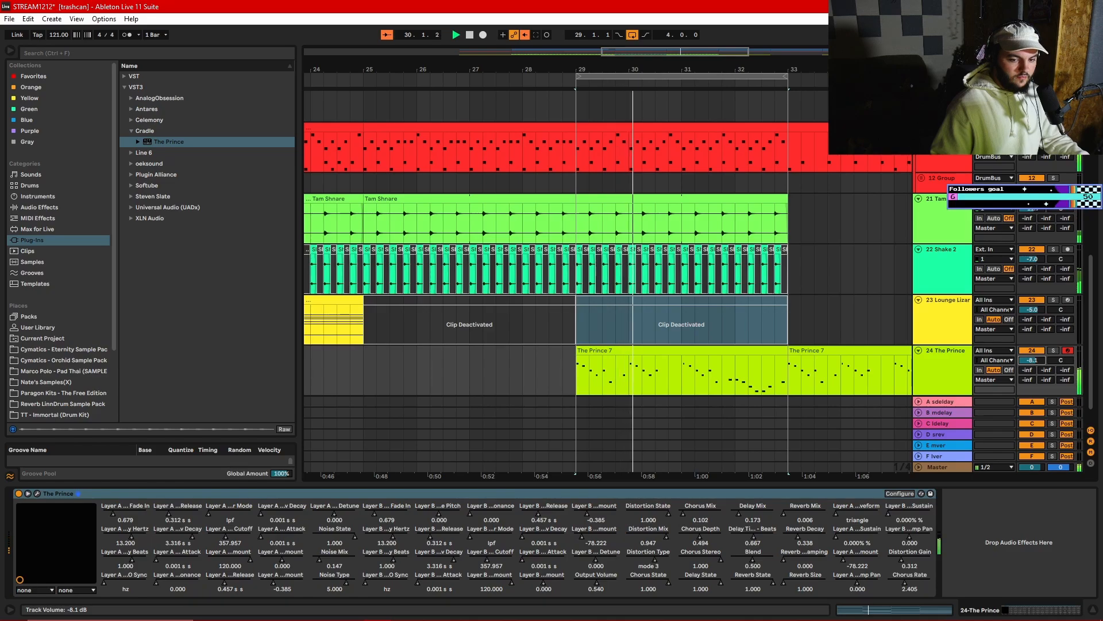